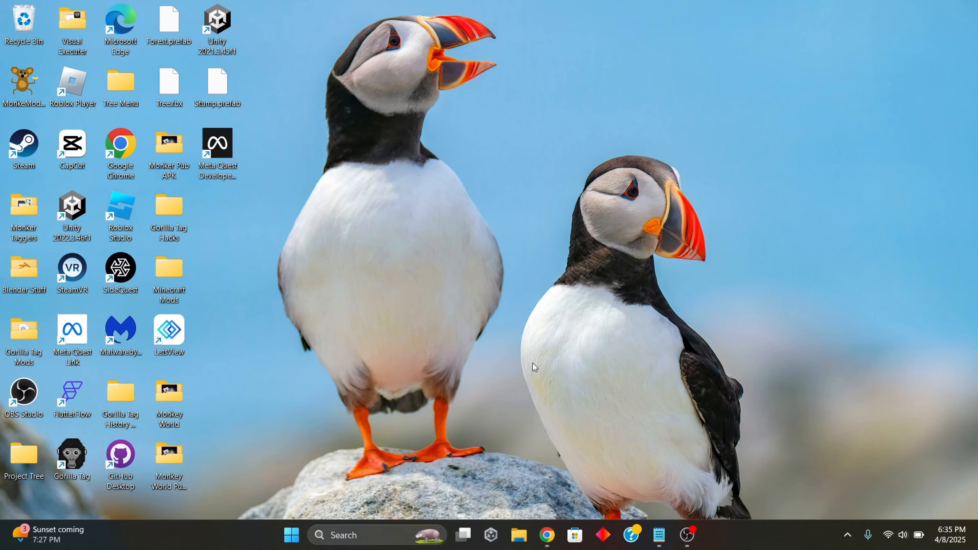
# Step: Search the web for Unity in a new Chrome tab, close that tab and minimize the browser
pyautogui.click(547, 535)
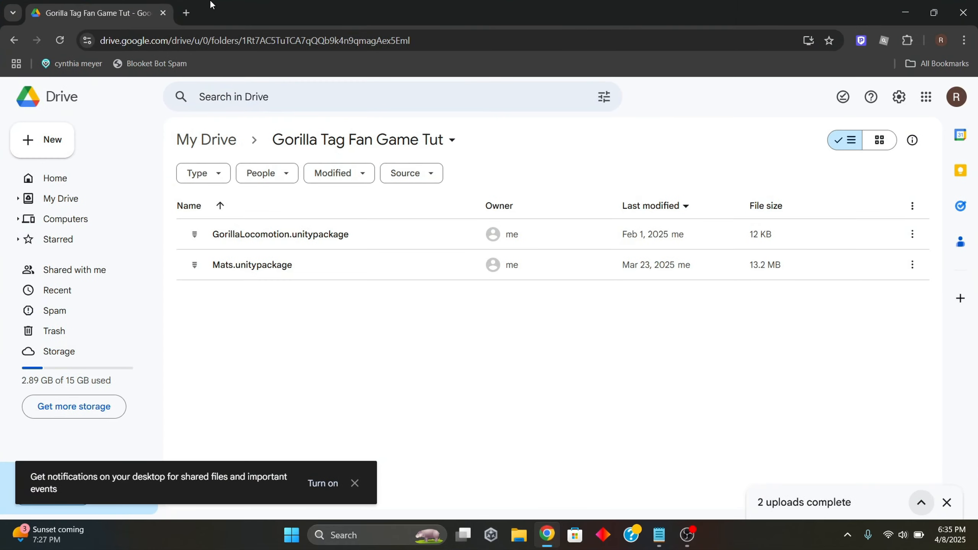
pyautogui.click(187, 13)
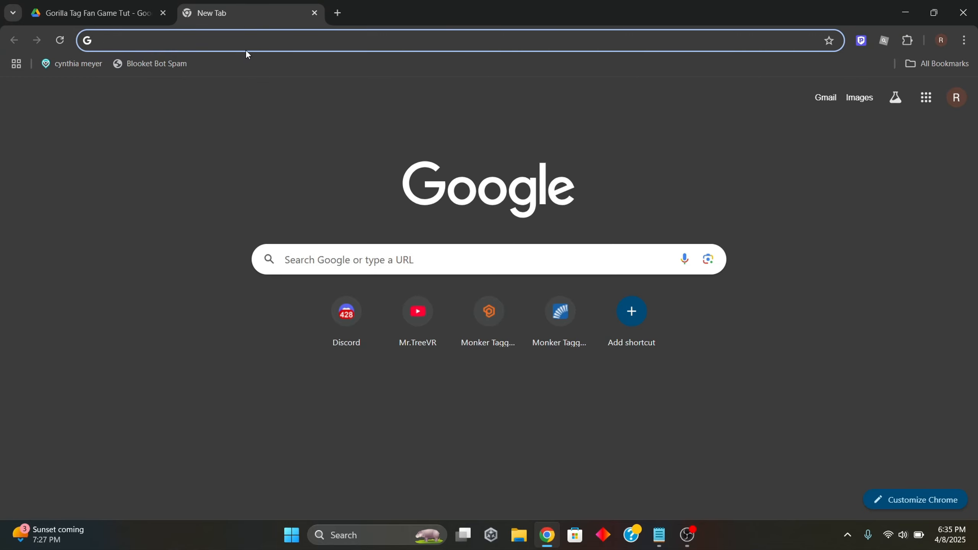
pyautogui.write('untiy')
pyautogui.press('Return')
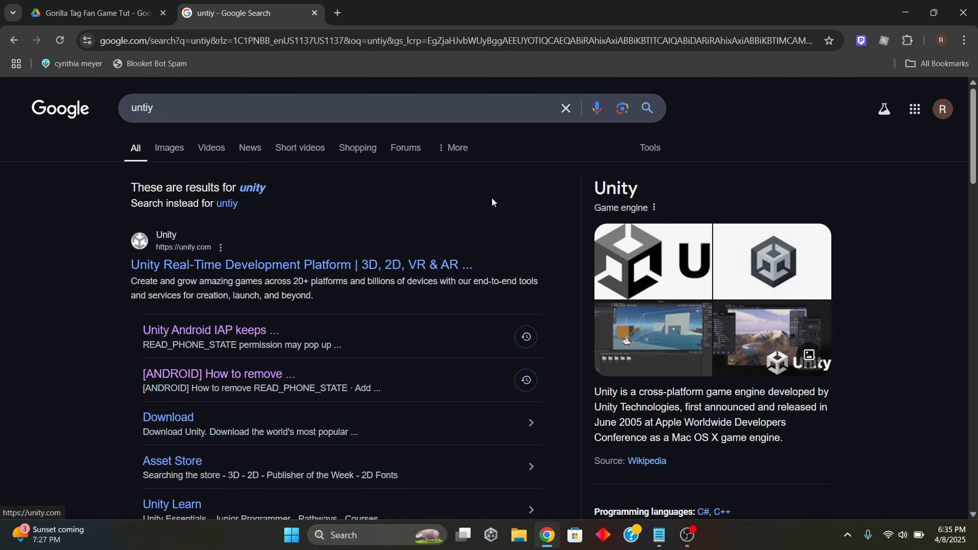
pyautogui.click(314, 13)
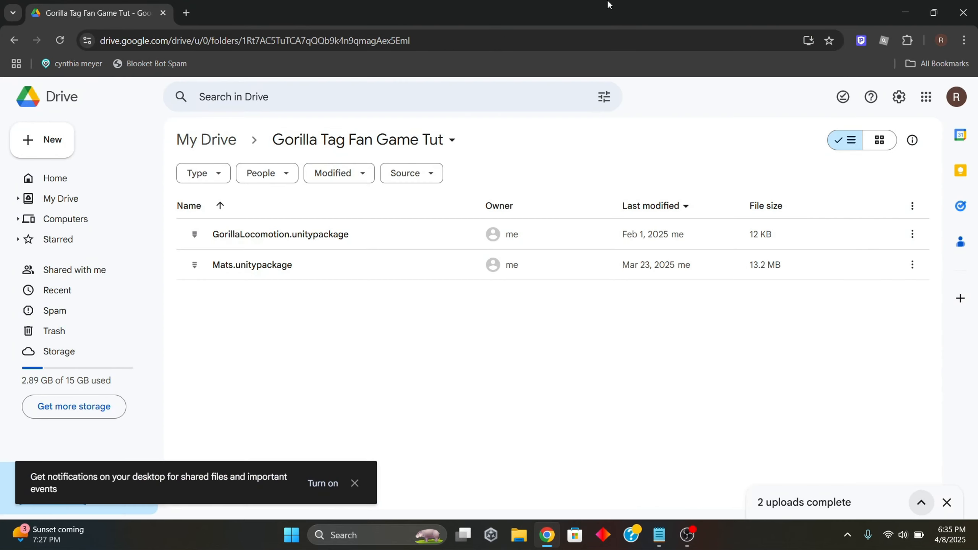
pyautogui.click(903, 13)
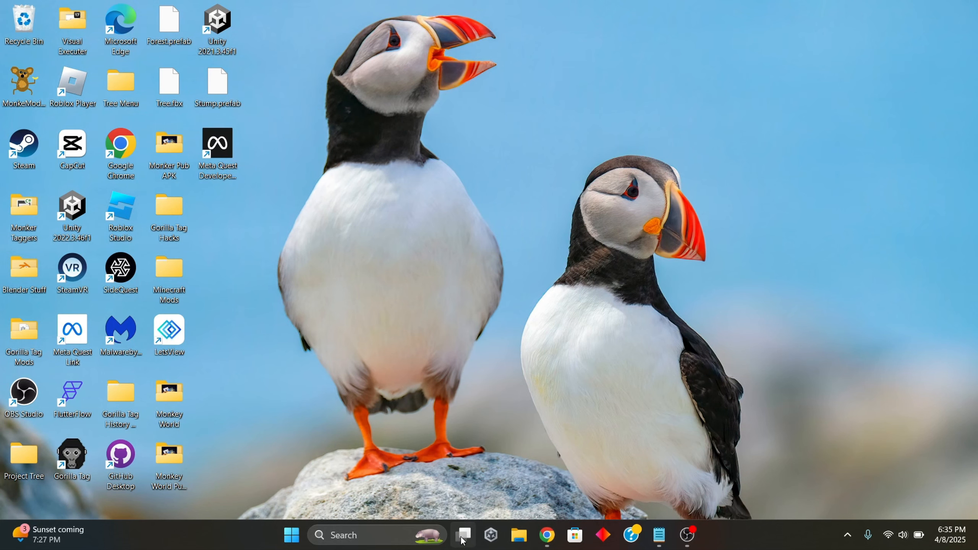
# Step: Switch to Unity Hub and review the official Unity Editor releases available to install
pyautogui.click(492, 536)
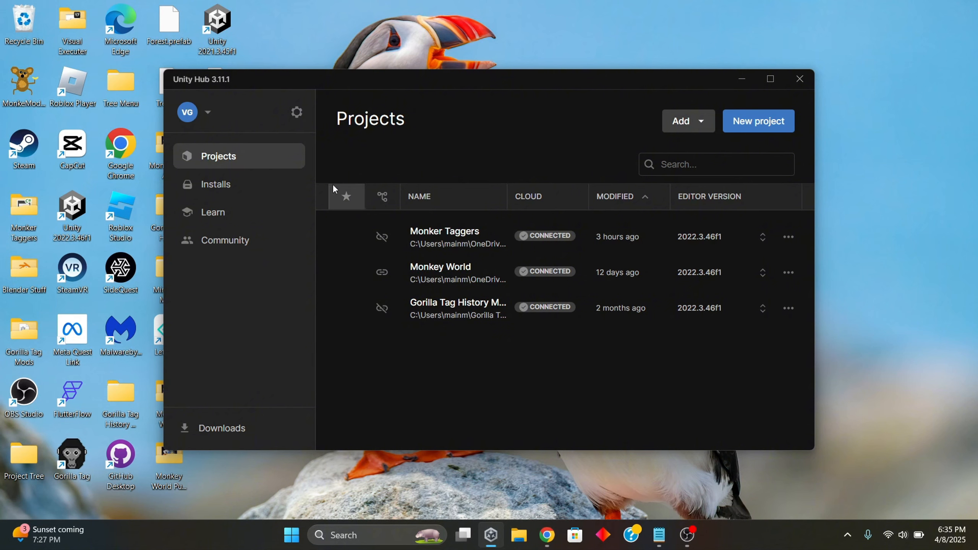
pyautogui.click(217, 186)
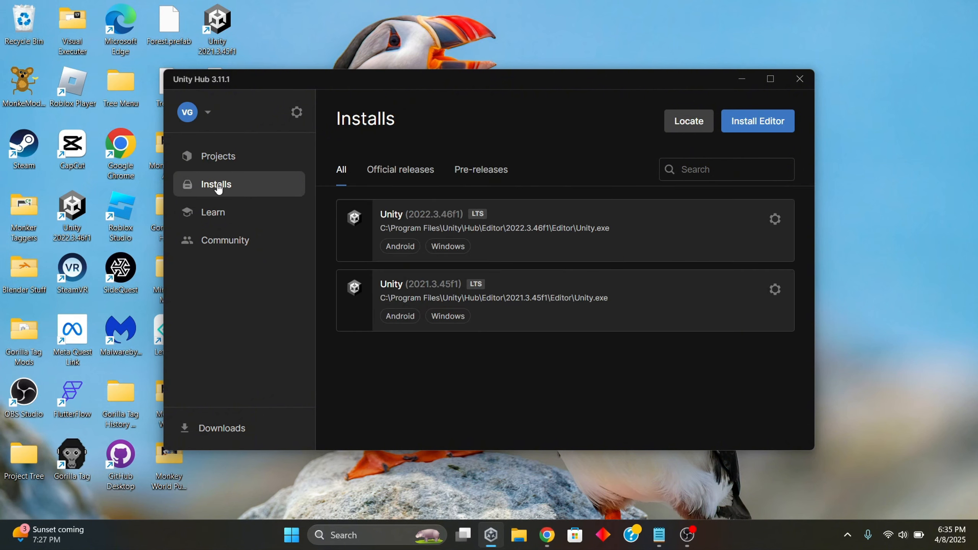
pyautogui.click(764, 125)
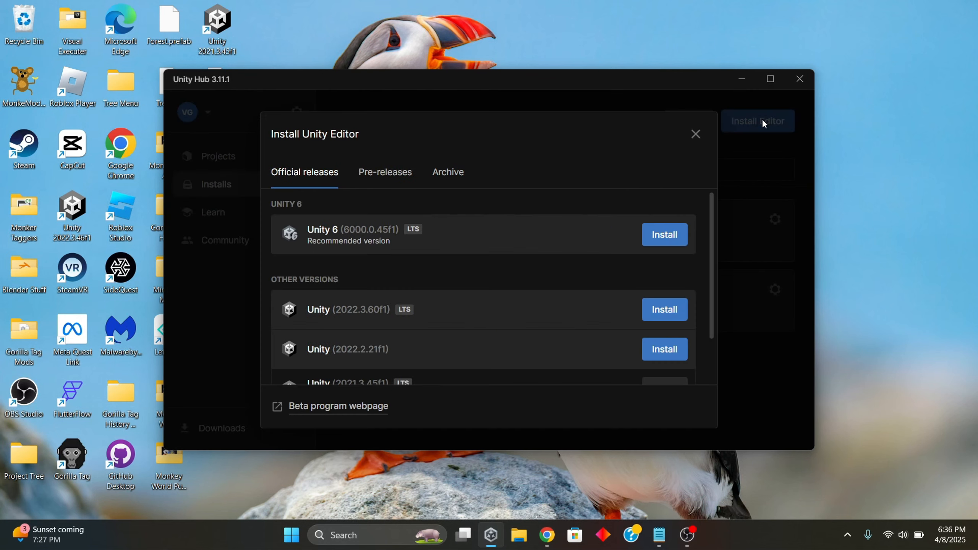
pyautogui.scroll(-2, 409, 271)
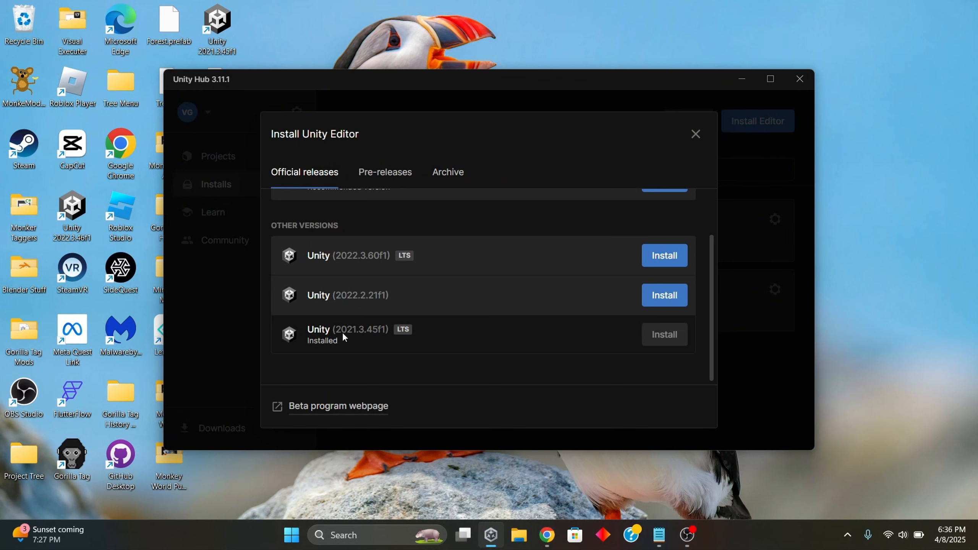
pyautogui.scroll(2, 343, 334)
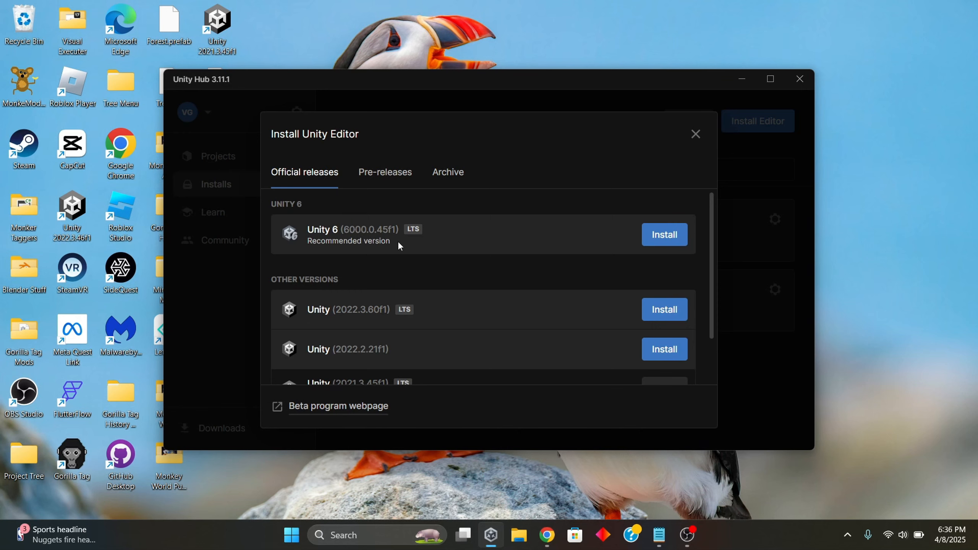
pyautogui.scroll(-1, 310, 296)
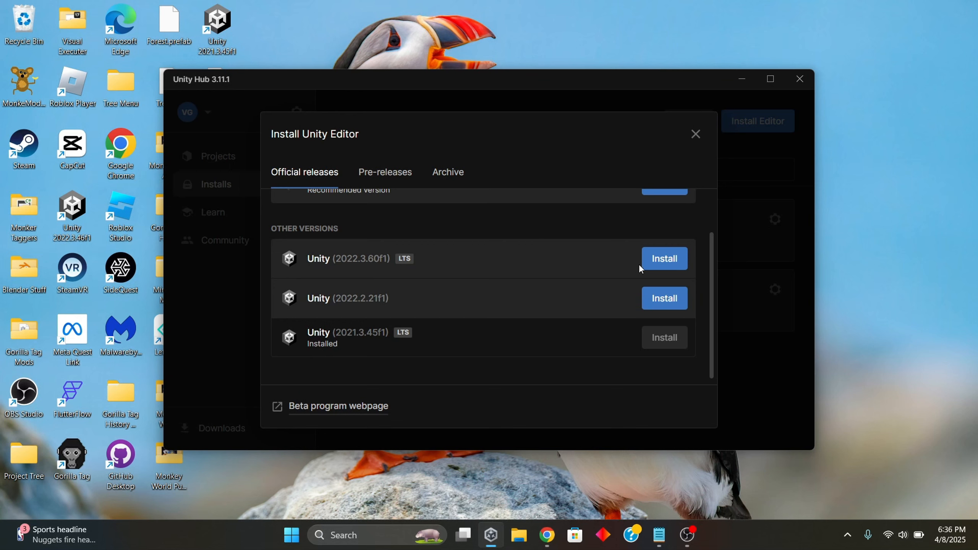
# Step: Review the add-on modules offered for Unity 2022.3.60f1, including Android Build Support, and close the installer without installing
pyautogui.click(652, 259)
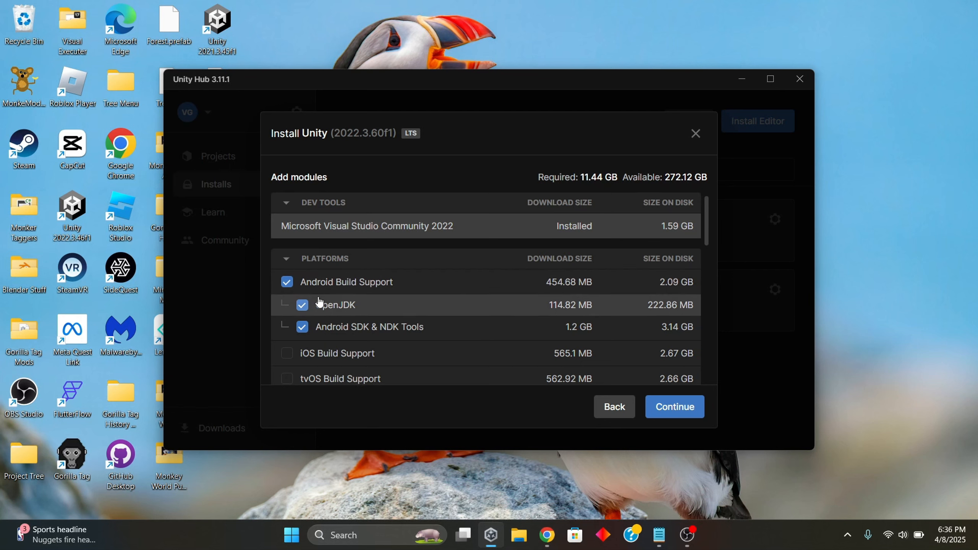
pyautogui.scroll(-5, 319, 303)
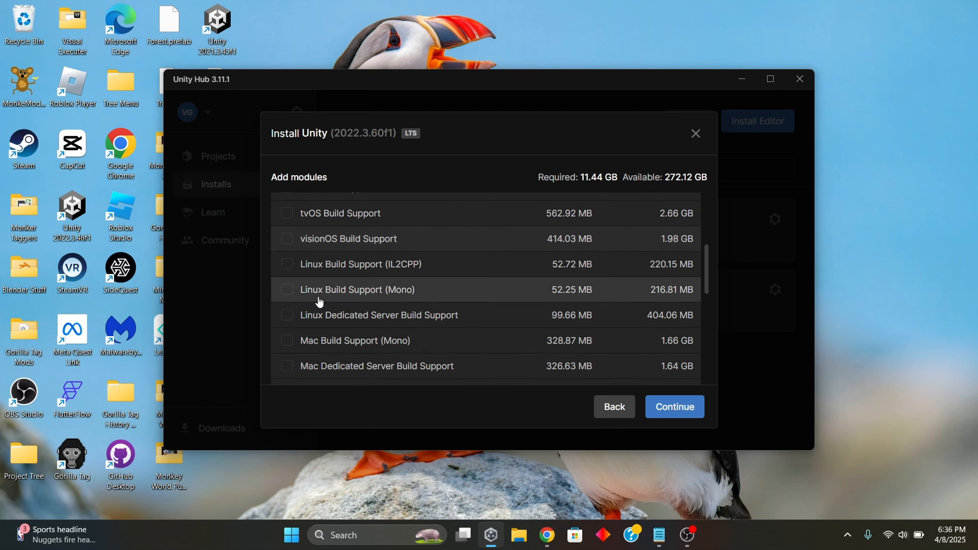
pyautogui.scroll(5, 320, 354)
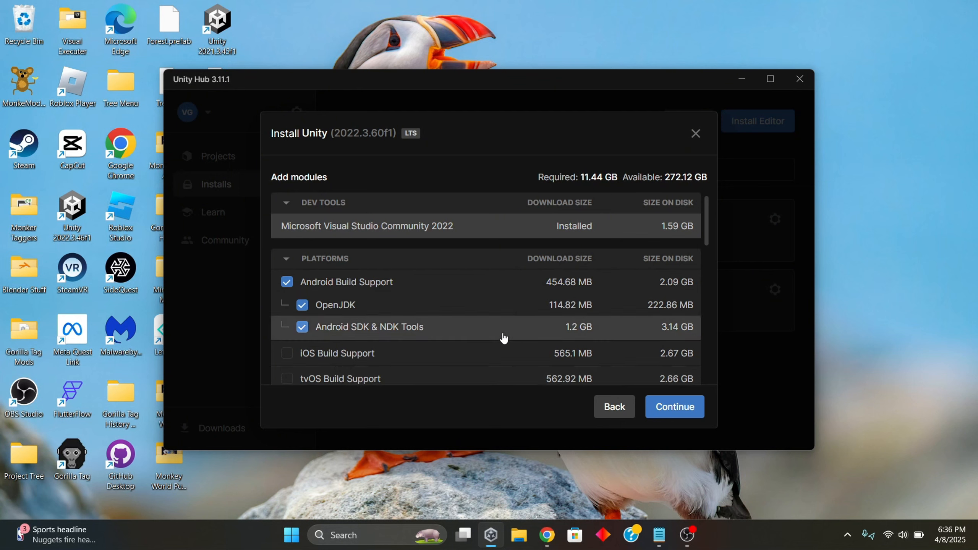
pyautogui.click(695, 133)
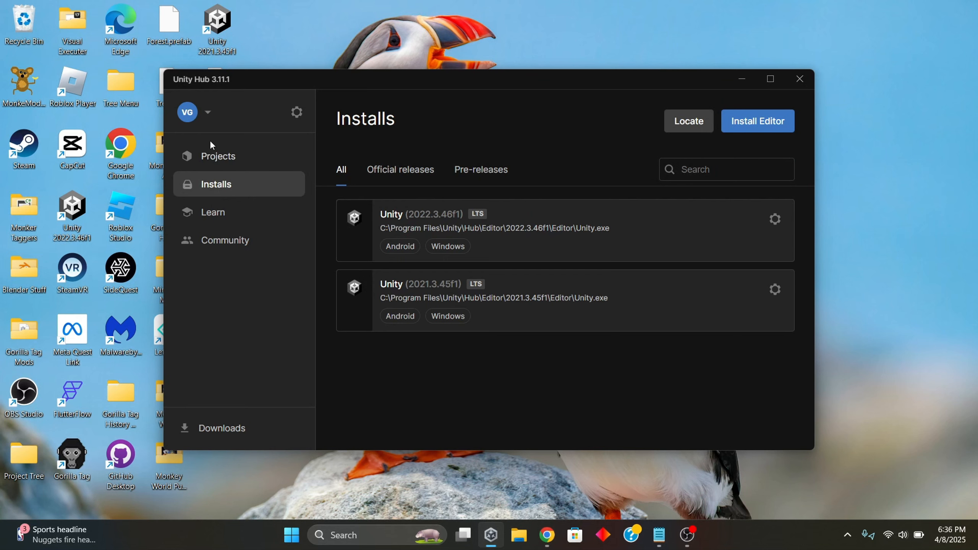
# Step: Start a new project from the 3D (Built-In Render Pipeline) template and name it "tutorials"
pyautogui.click(213, 157)
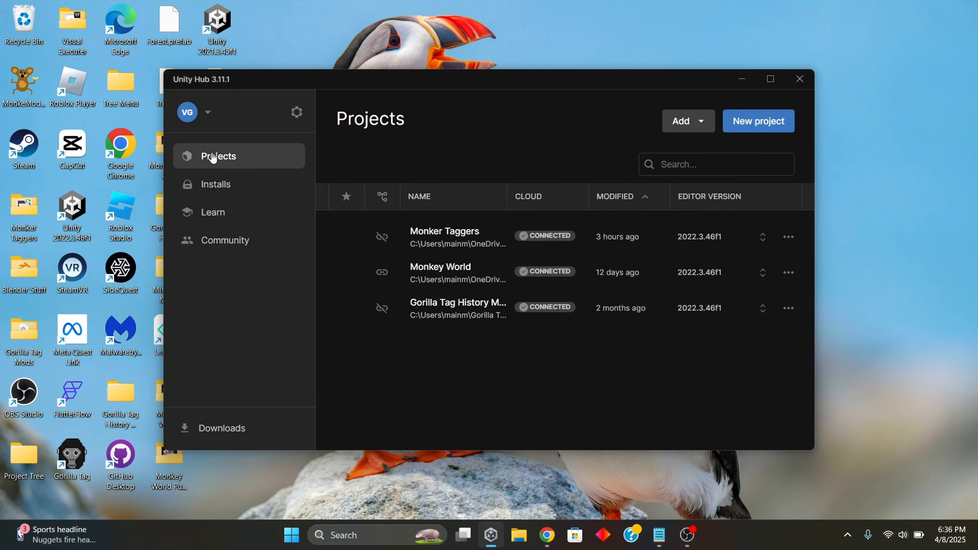
pyautogui.click(751, 123)
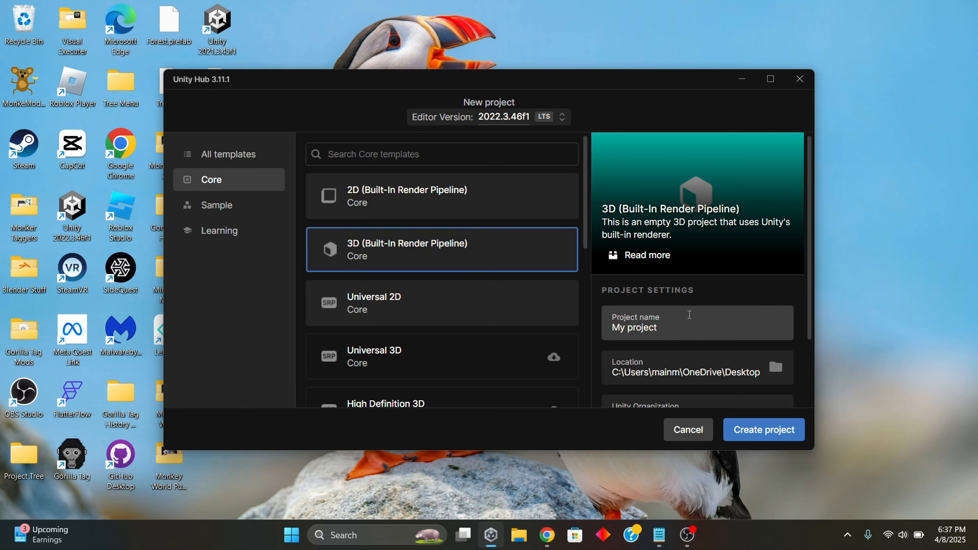
pyautogui.scroll(-1, 680, 323)
pyautogui.click(666, 318)
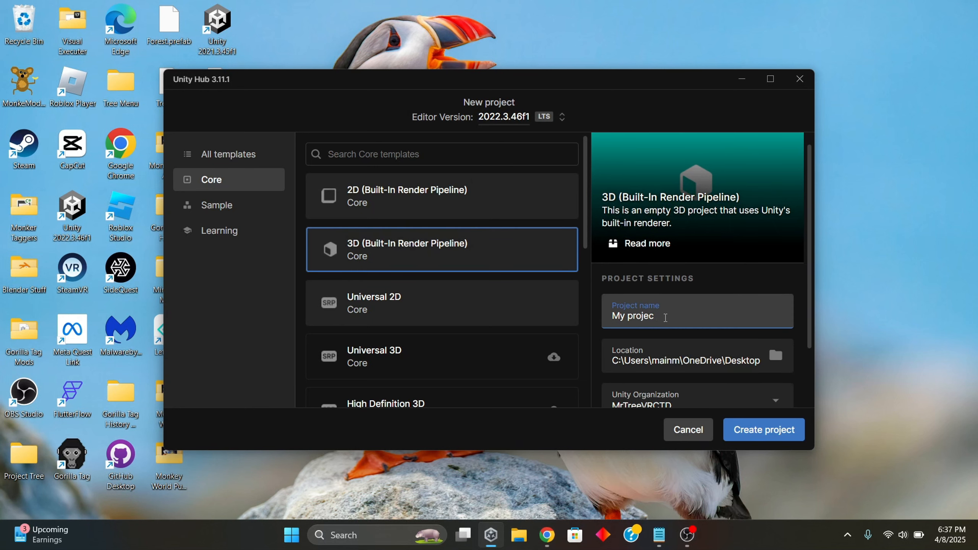
pyautogui.press('BackSpace')
pyautogui.press('BackSpace')
pyautogui.press('BackSpace')
pyautogui.press('BackSpace')
pyautogui.press('BackSpace')
pyautogui.press('BackSpace')
pyautogui.press('BackSpace')
pyautogui.press('BackSpace')
pyautogui.press('BackSpace')
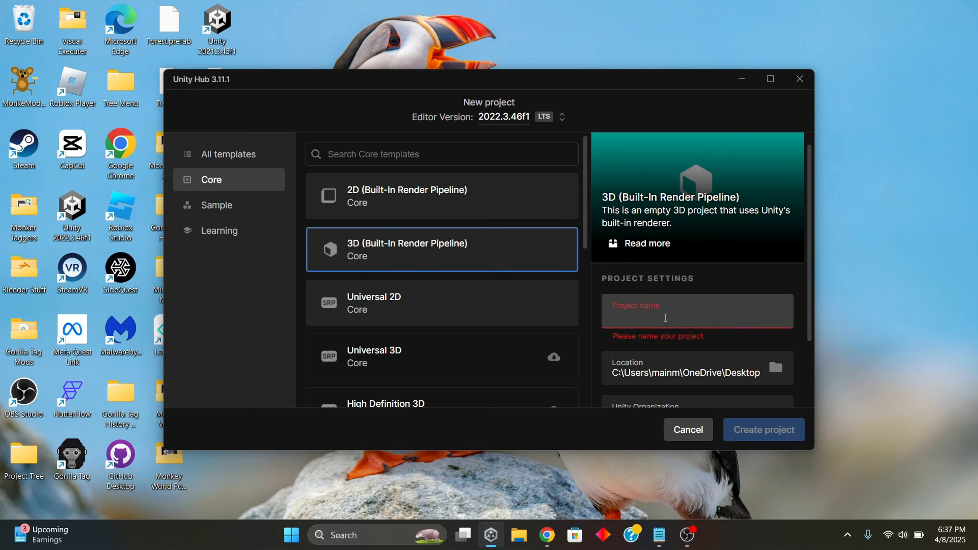
pyautogui.write('tutorials')
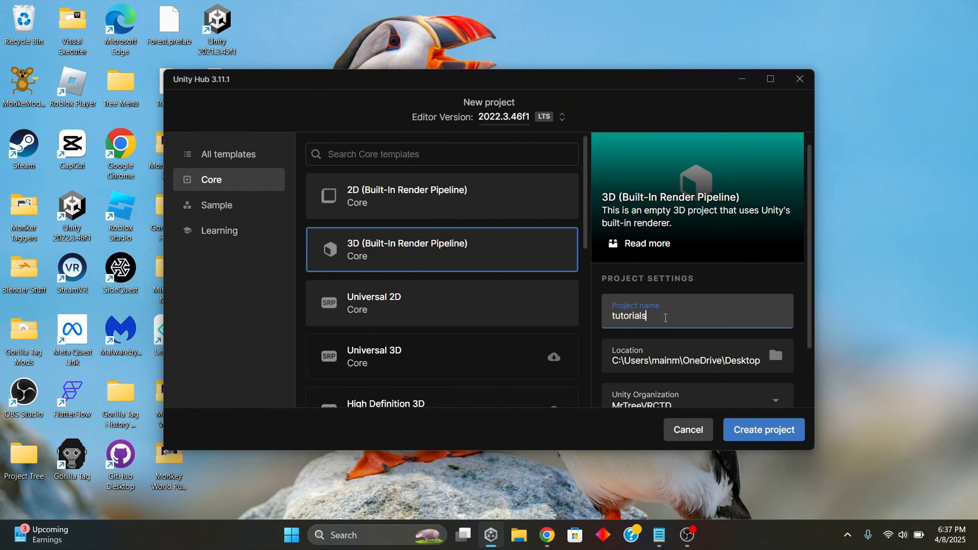
# Step: Correct the project name to "Tutorial" and create the project
pyautogui.click(618, 317)
pyautogui.press('BackSpace')
pyautogui.write('T')
pyautogui.scroll(-2, 657, 338)
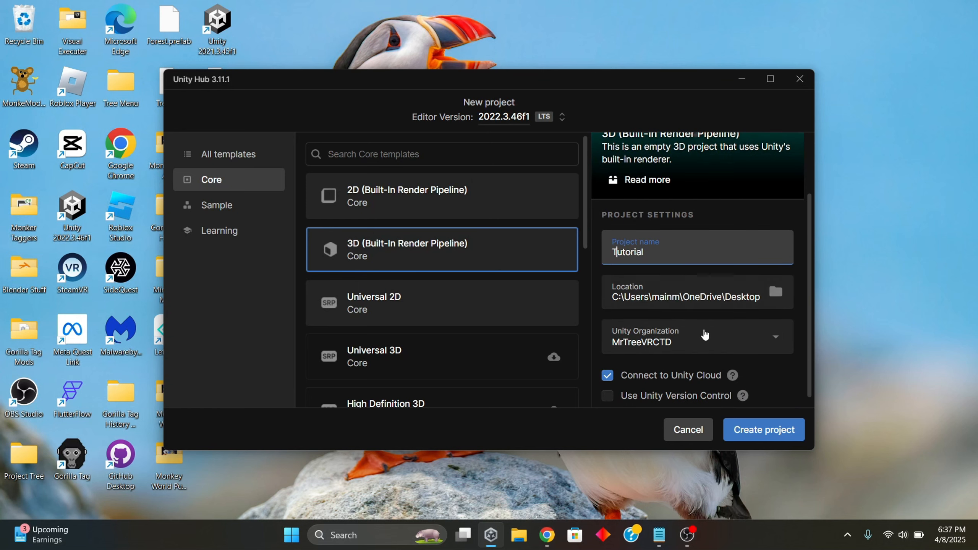
pyautogui.scroll(-1, 628, 339)
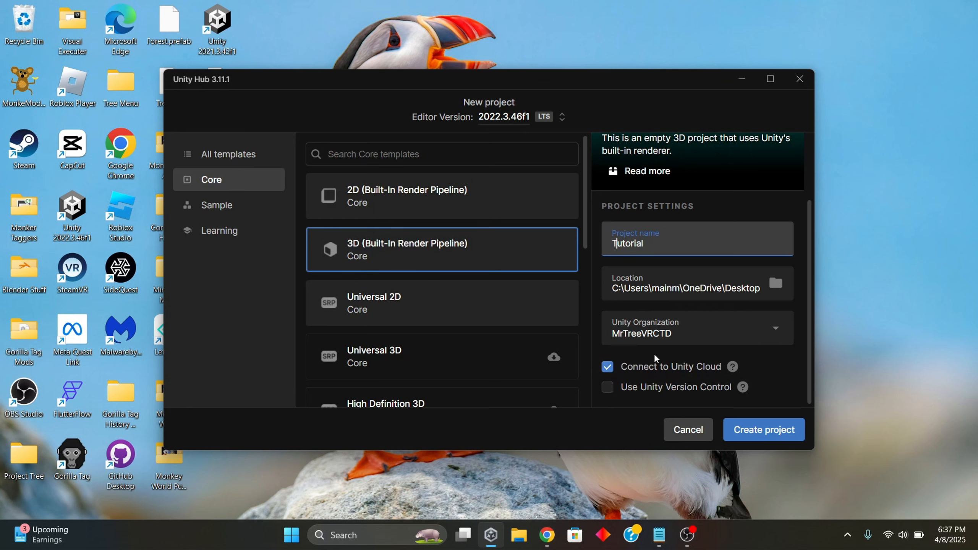
pyautogui.click(743, 440)
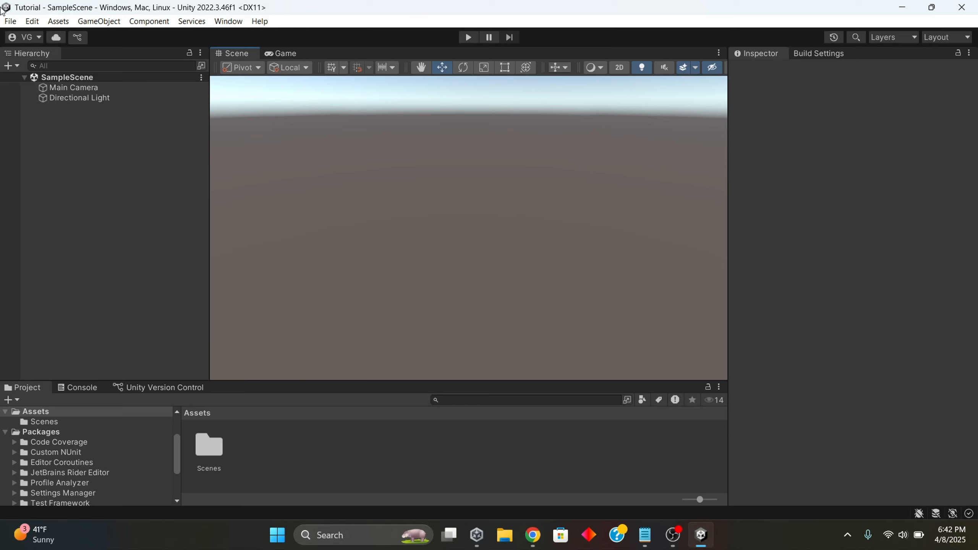
# Step: Open the project settings, dismiss the Malwarebytes notifications and install XR Plugin Management
pyautogui.click(32, 21)
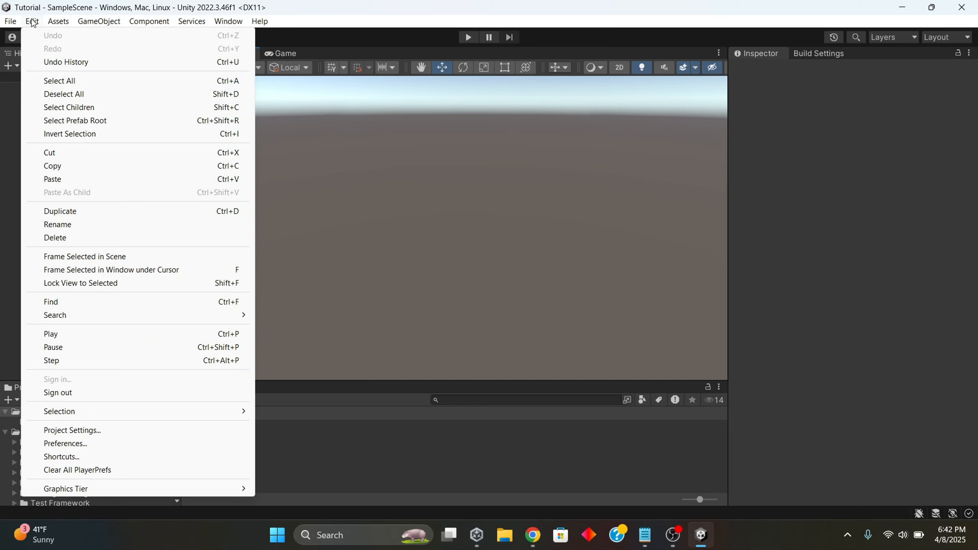
pyautogui.click(54, 431)
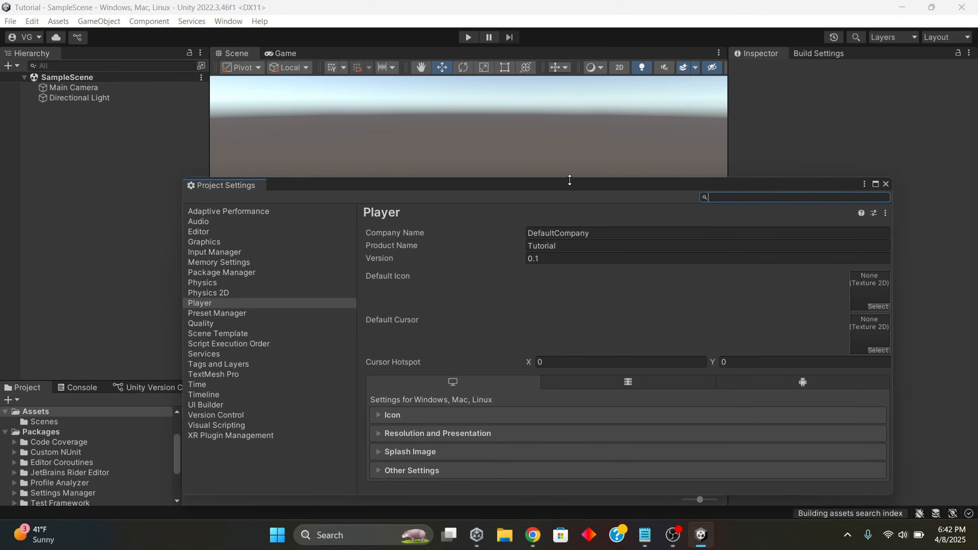
pyautogui.moveTo(570, 180); pyautogui.dragTo(526, 132)
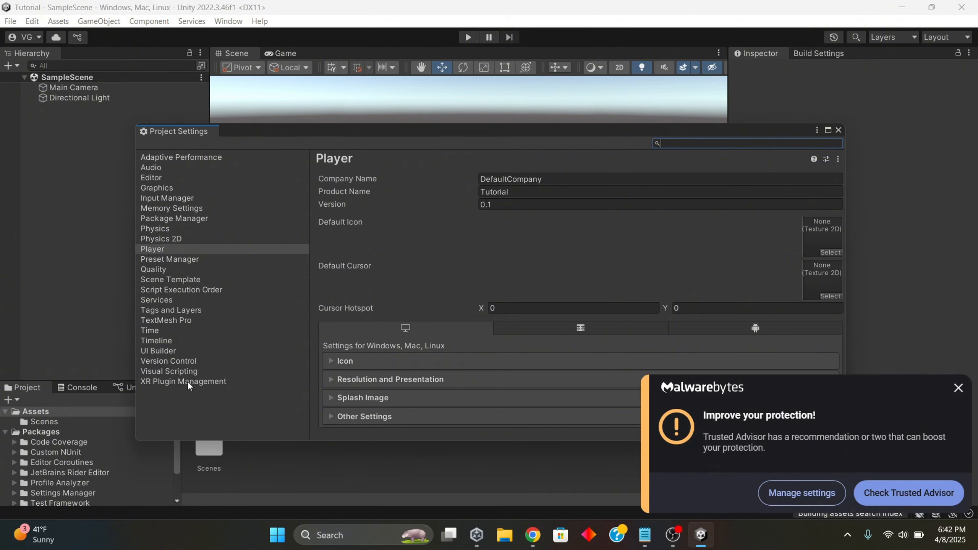
pyautogui.click(958, 387)
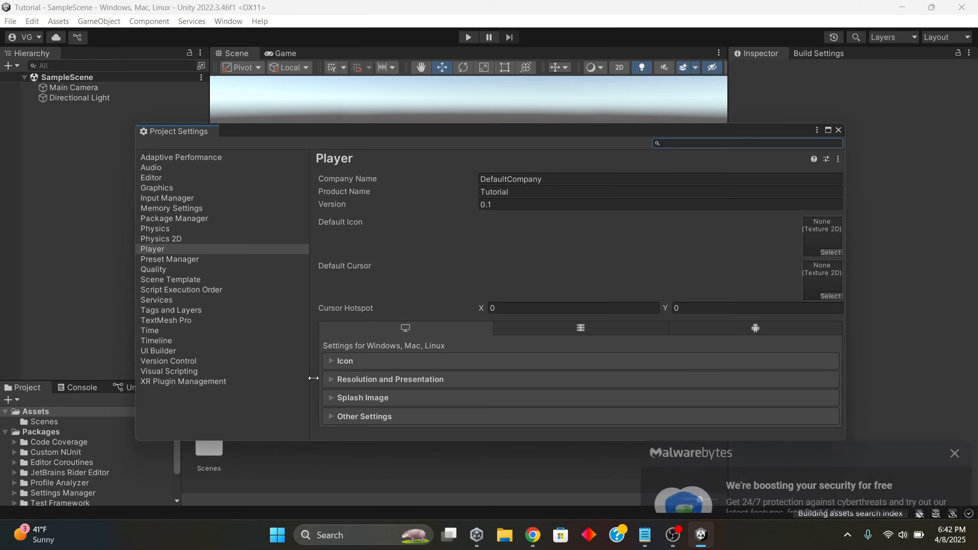
pyautogui.click(955, 371)
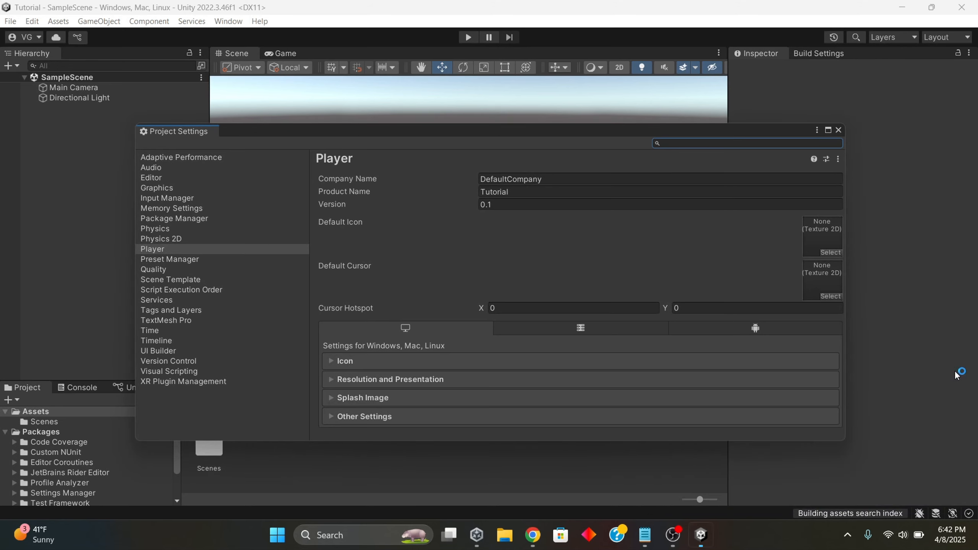
pyautogui.click(219, 383)
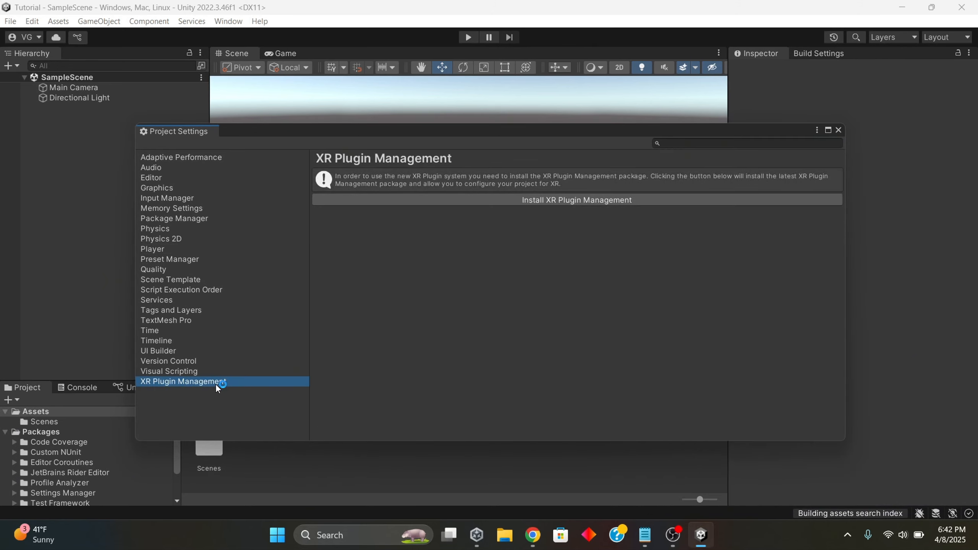
pyautogui.click(491, 200)
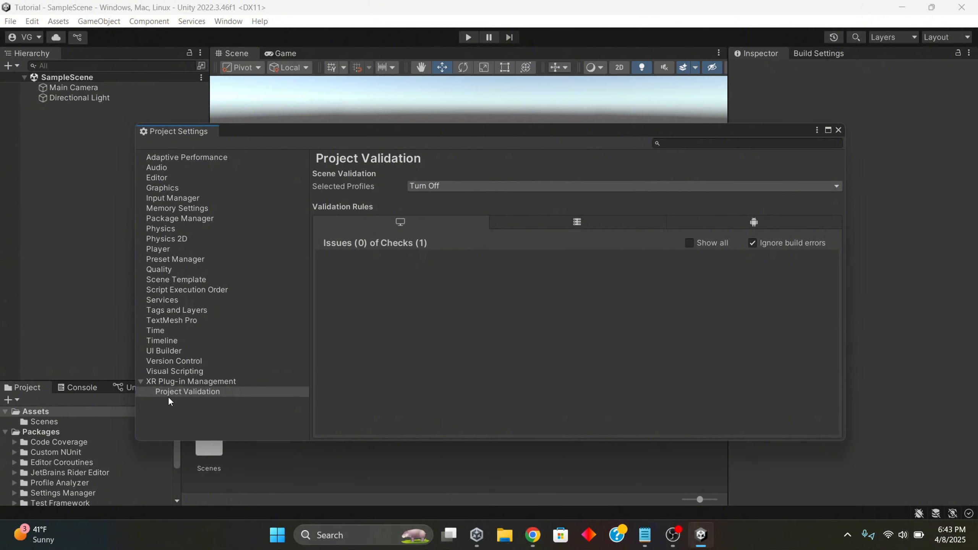
# Step: Enable the Open XR plug-in provider for desktop and accept enabling the new input system backends with an editor restart
pyautogui.click(149, 382)
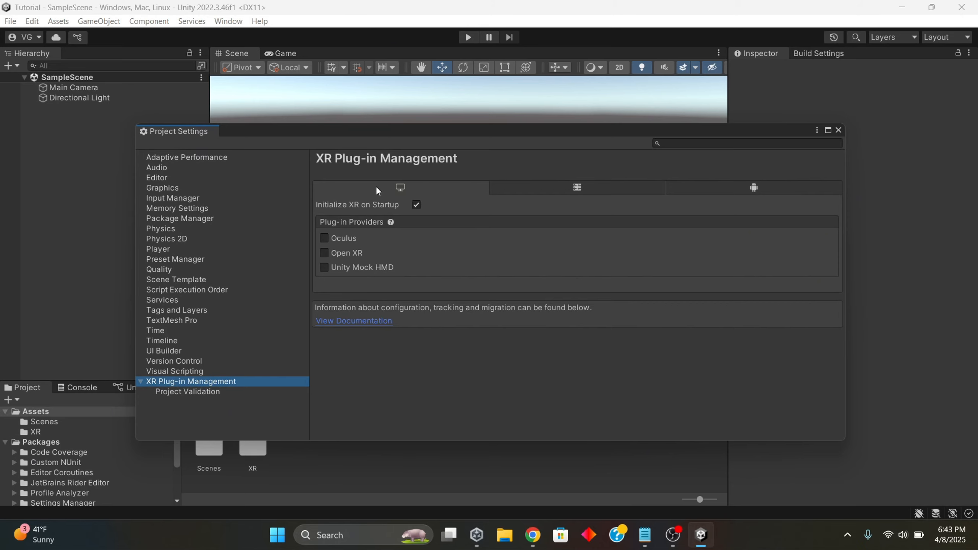
pyautogui.click(326, 253)
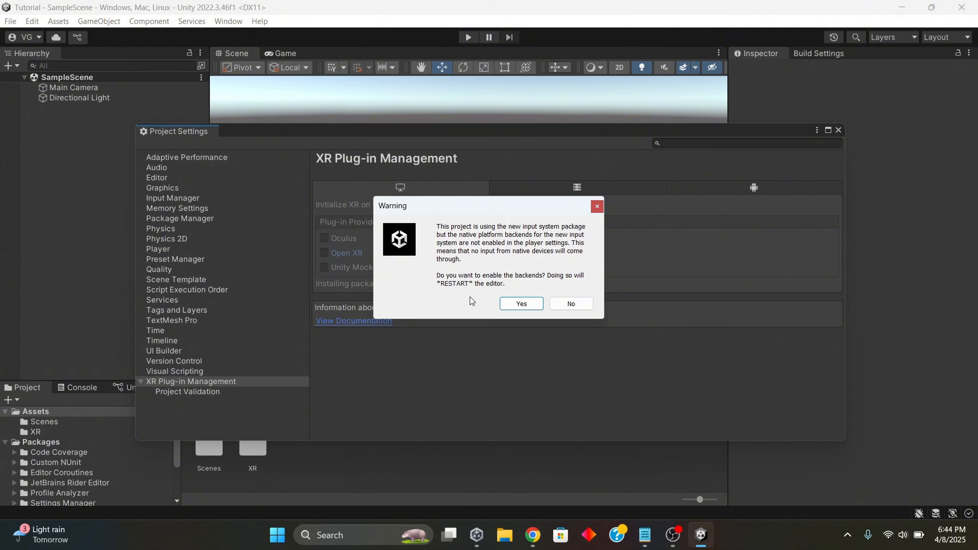
pyautogui.click(512, 305)
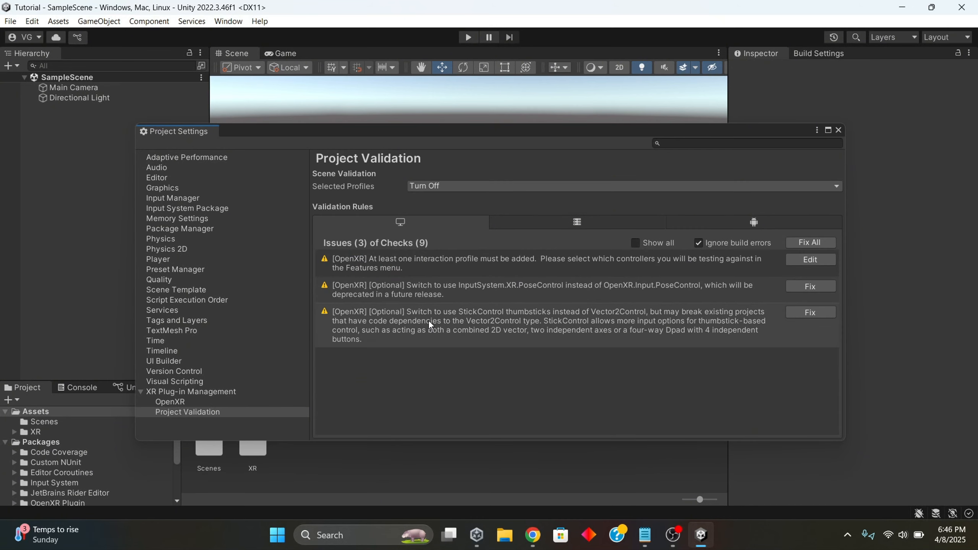
# Step: Apply all available fixes for the desktop OpenXR issues in Project Validation
pyautogui.click(161, 392)
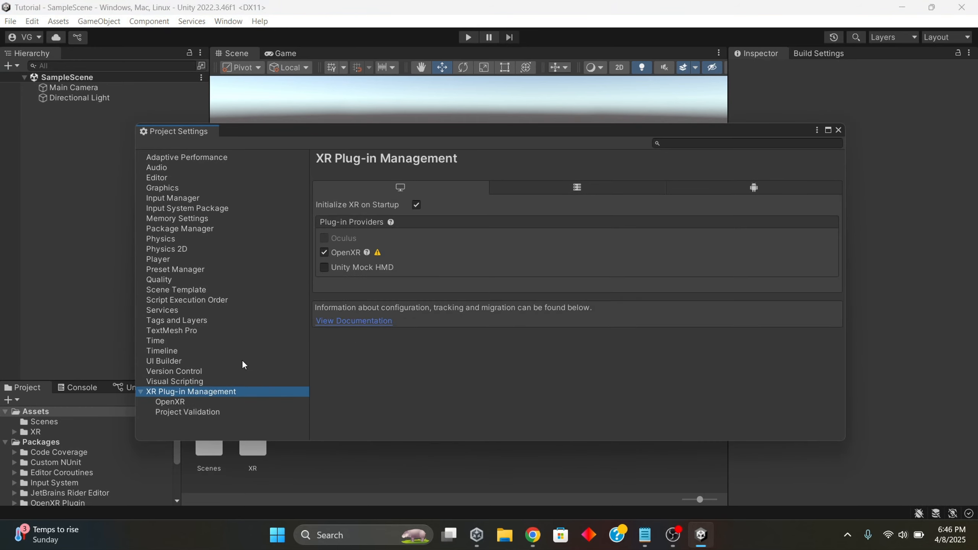
pyautogui.click(200, 413)
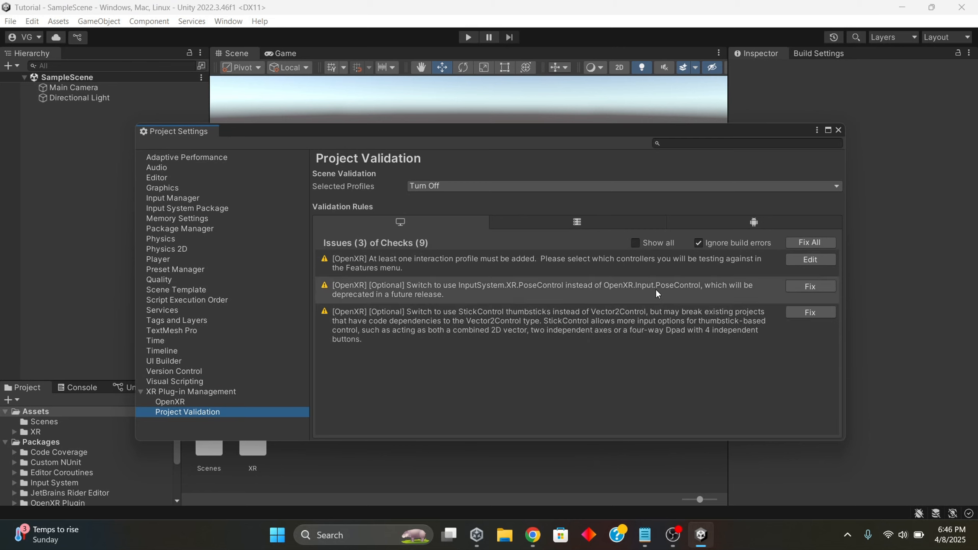
pyautogui.click(803, 243)
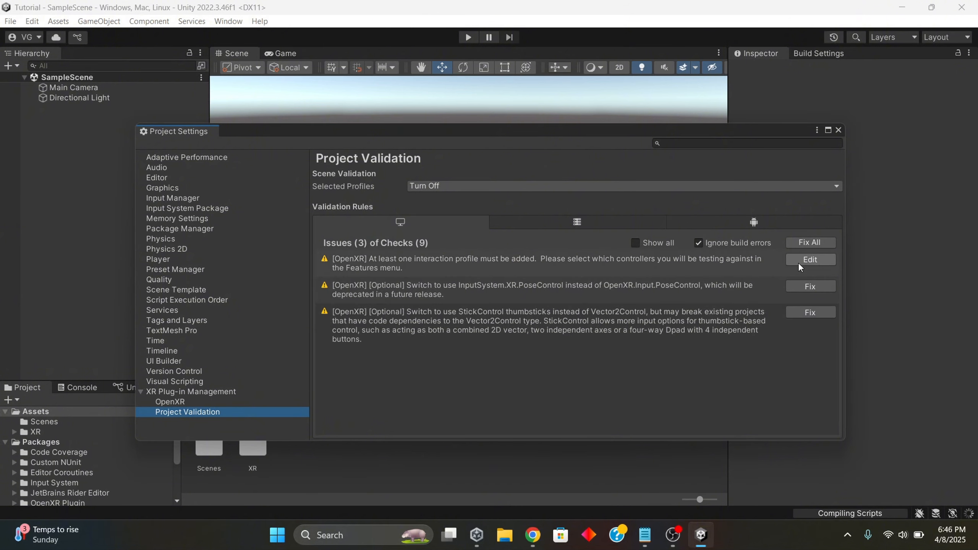
pyautogui.click(800, 242)
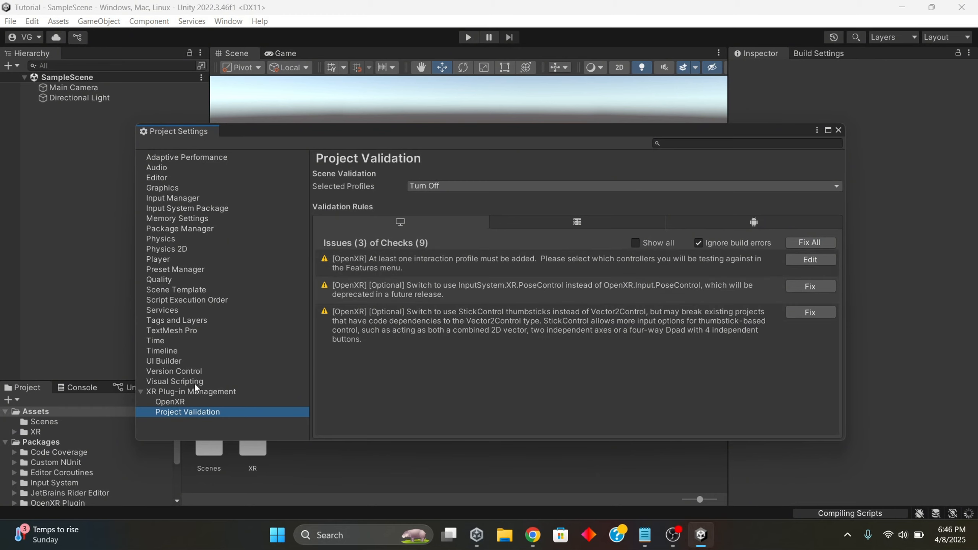
# Step: Set the OpenXR render mode to Multi-pass for both the desktop and Android platforms
pyautogui.click(167, 404)
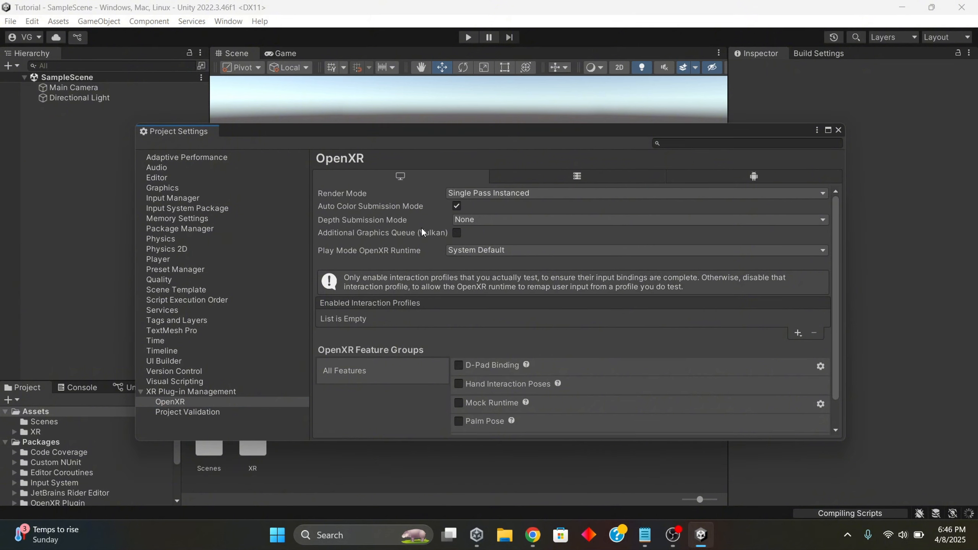
pyautogui.click(465, 192)
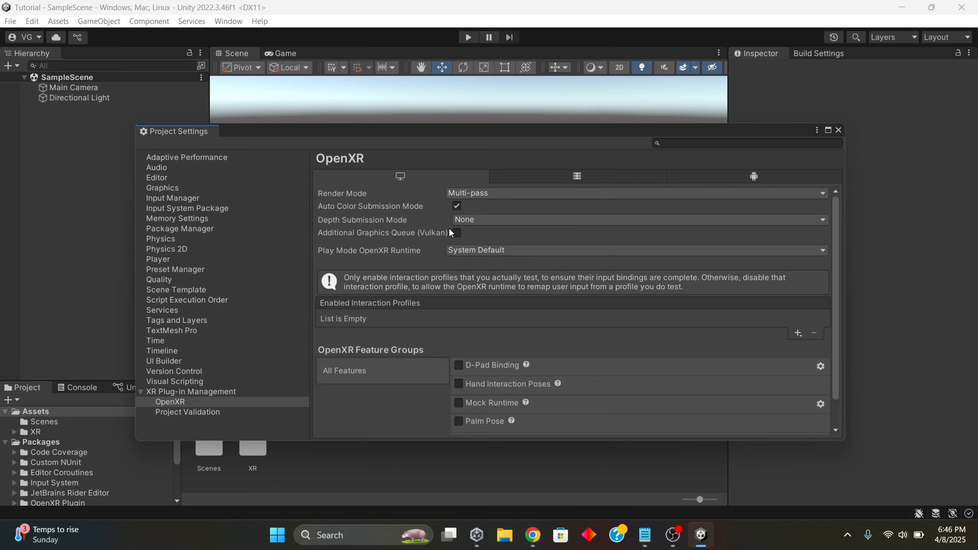
pyautogui.click(727, 174)
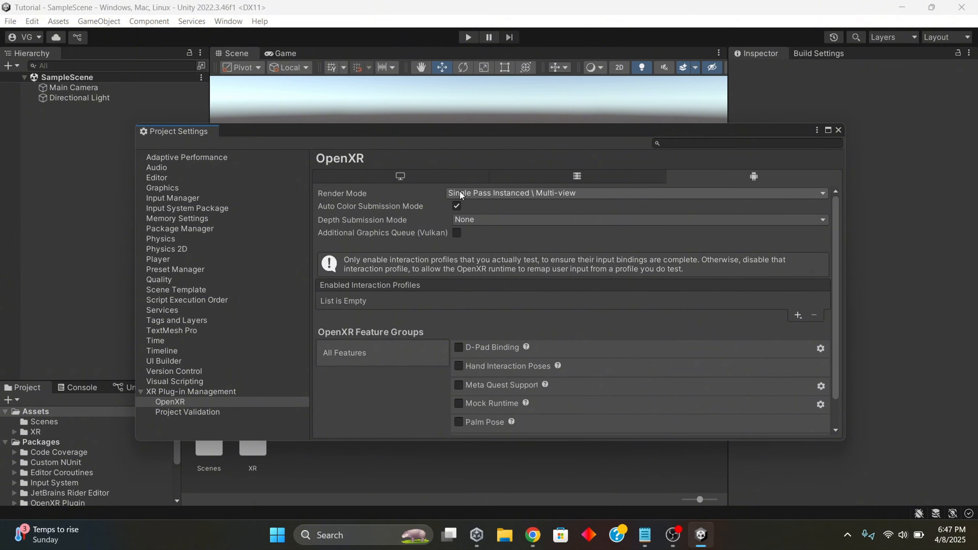
pyautogui.click(490, 194)
pyautogui.click(485, 205)
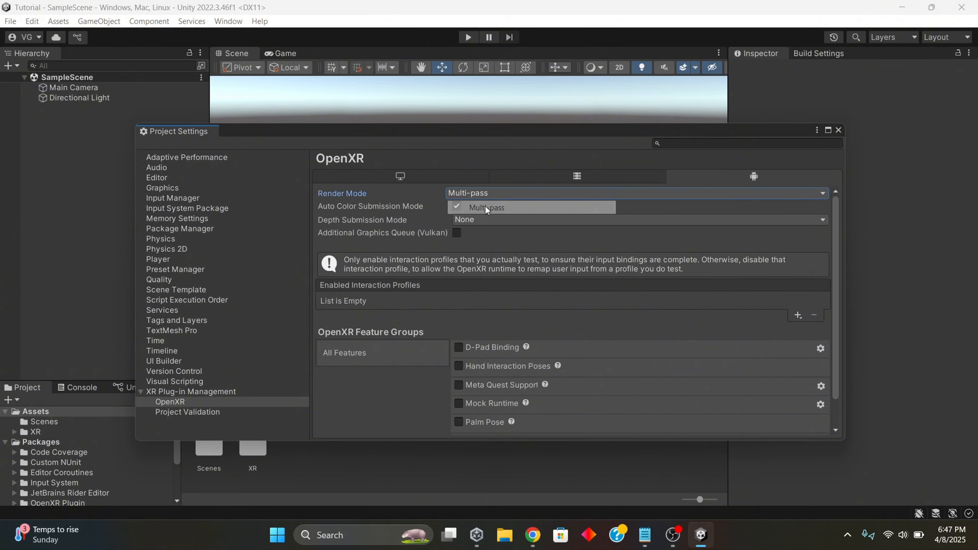
# Step: Add the Oculus Touch Controller Profile and Valve Index Controller Profile to the desktop OpenXR interaction profiles
pyautogui.click(396, 178)
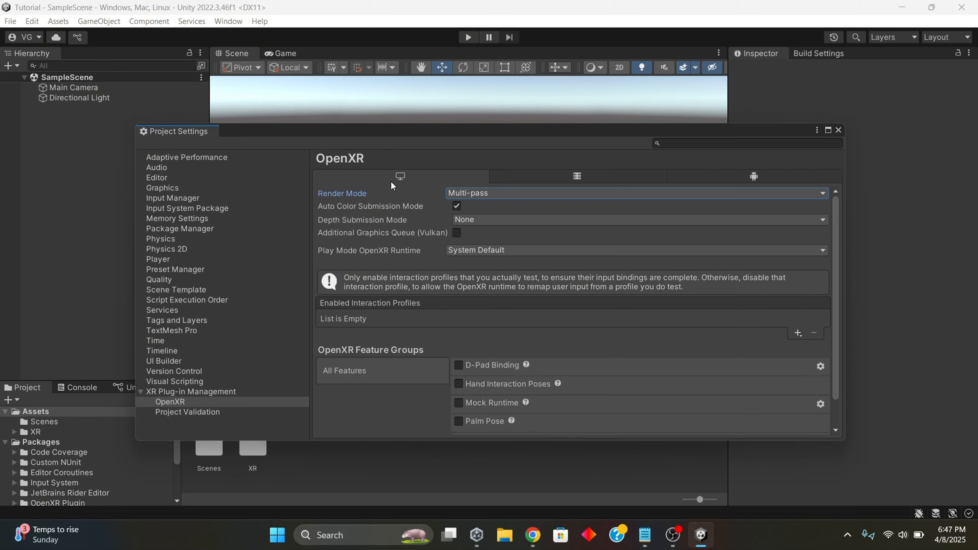
pyautogui.click(798, 333)
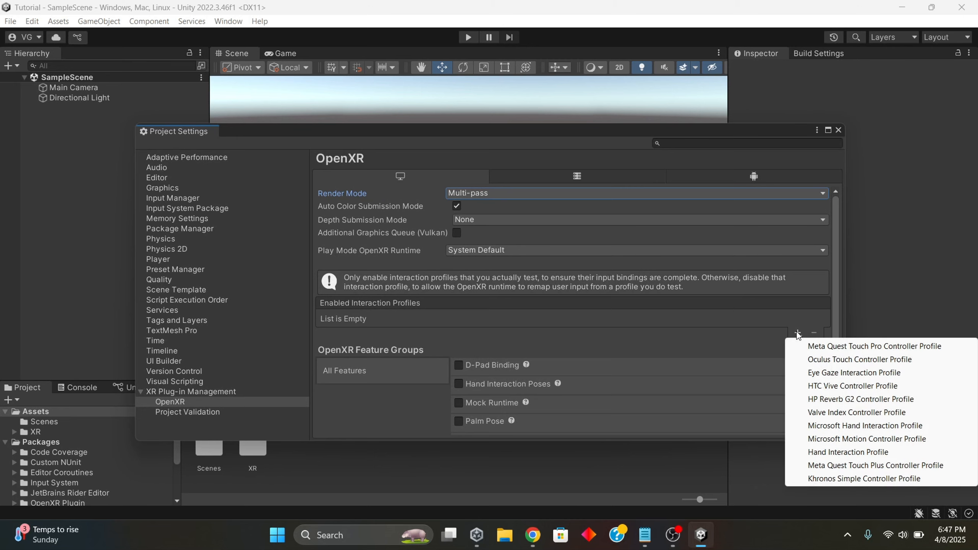
pyautogui.click(810, 360)
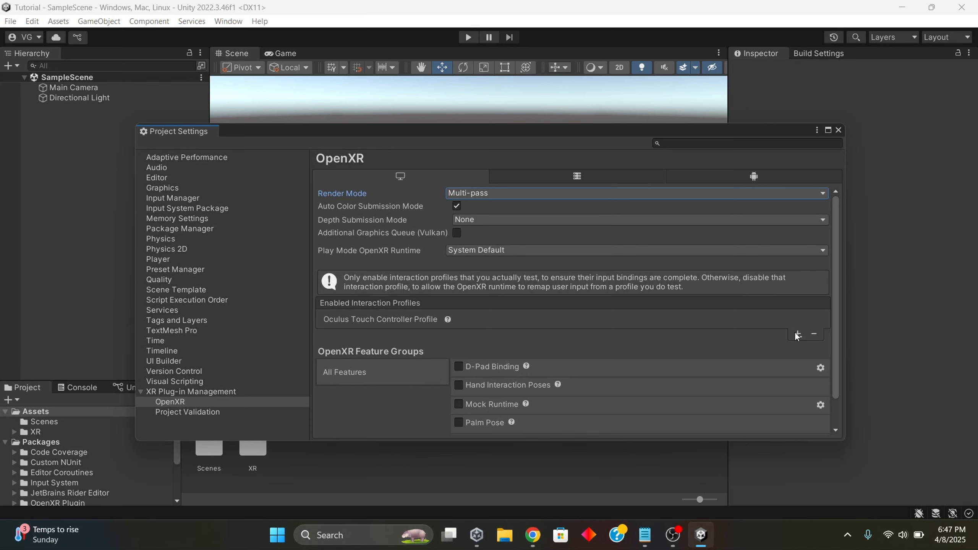
pyautogui.click(798, 334)
pyautogui.click(816, 401)
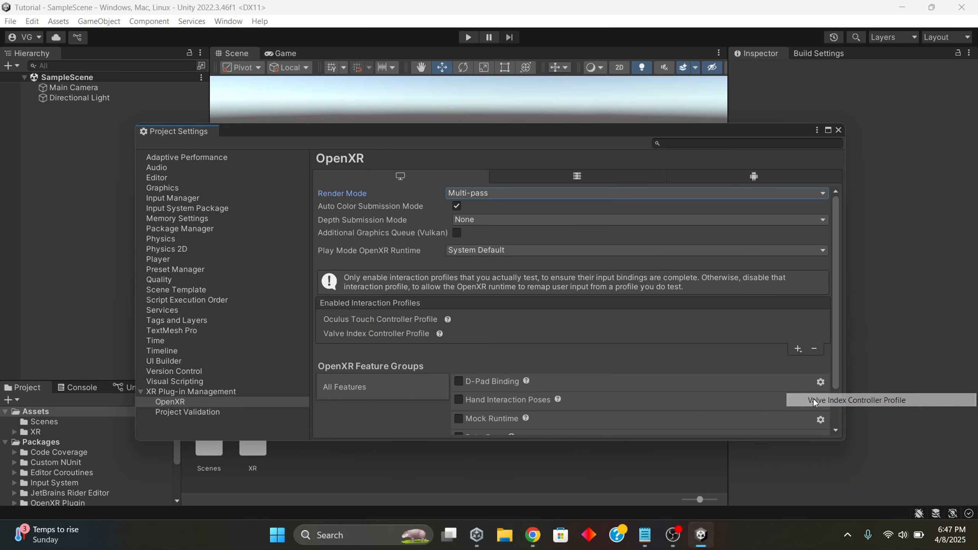
pyautogui.click(798, 349)
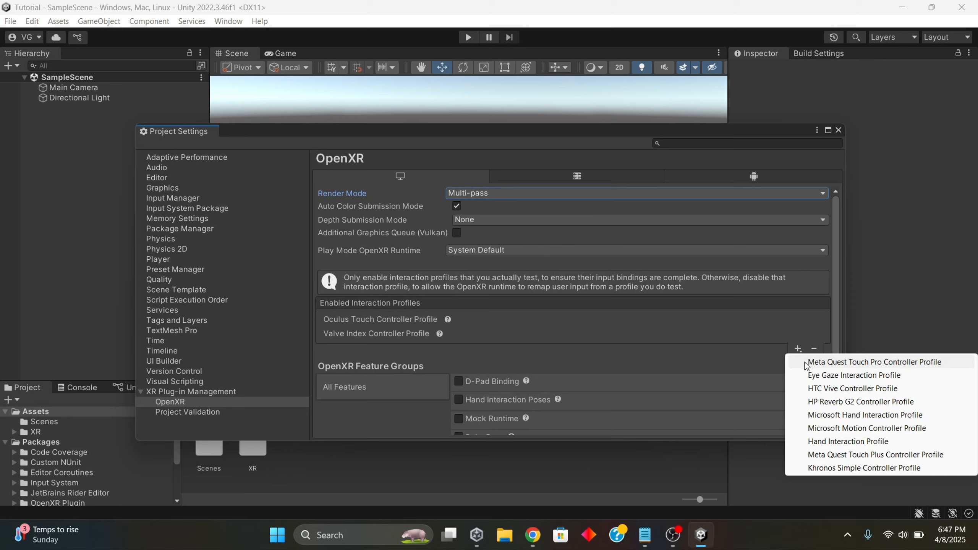
pyautogui.click(651, 360)
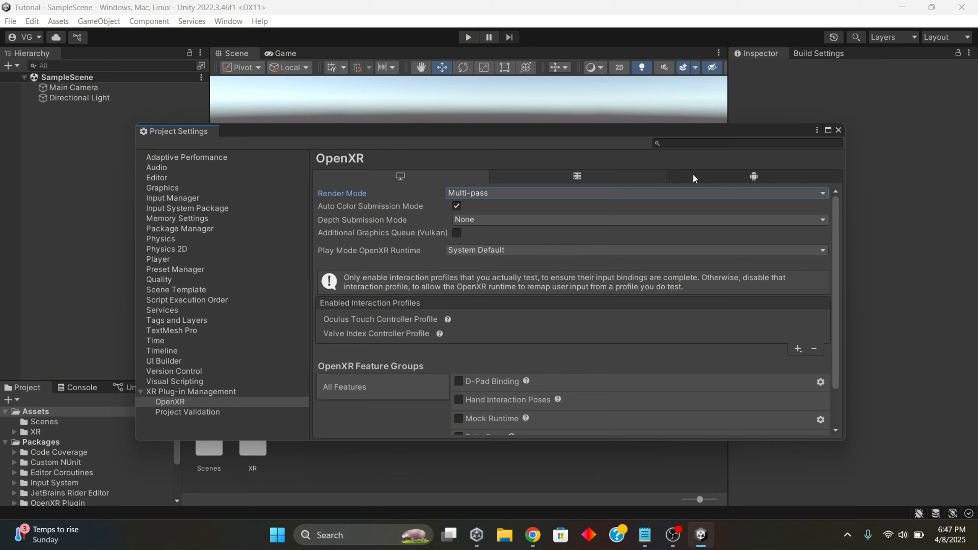
# Step: Add the Oculus Touch Controller Profile to the Android OpenXR interaction profiles
pyautogui.click(717, 175)
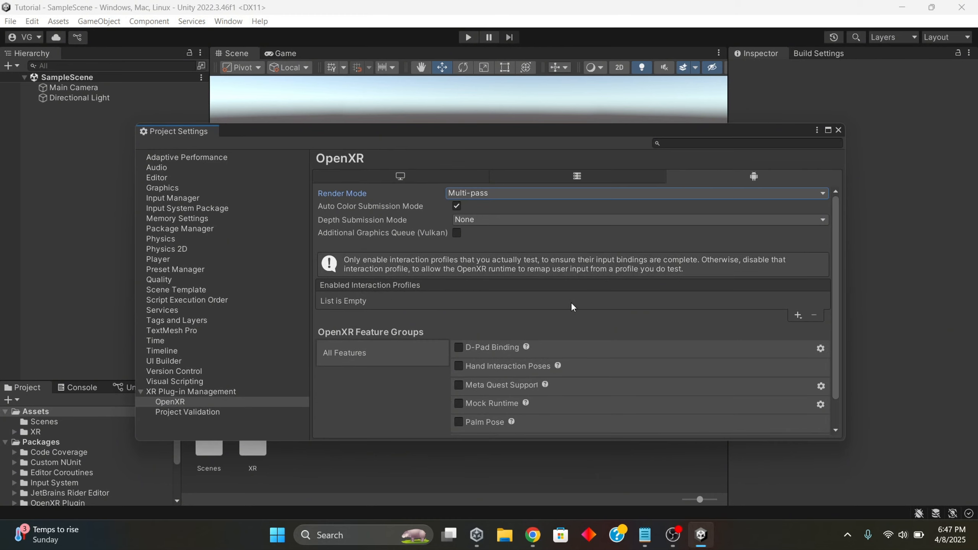
pyautogui.click(797, 315)
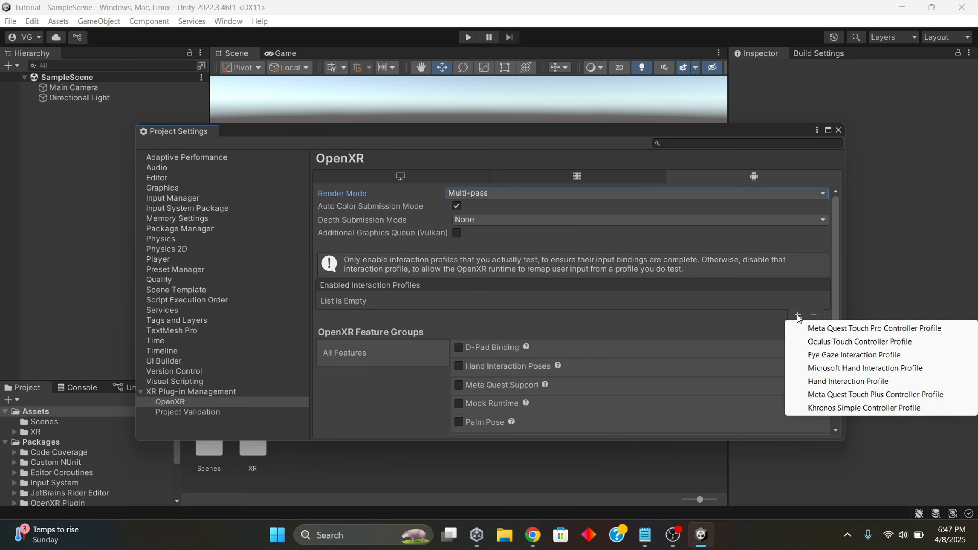
pyautogui.click(812, 342)
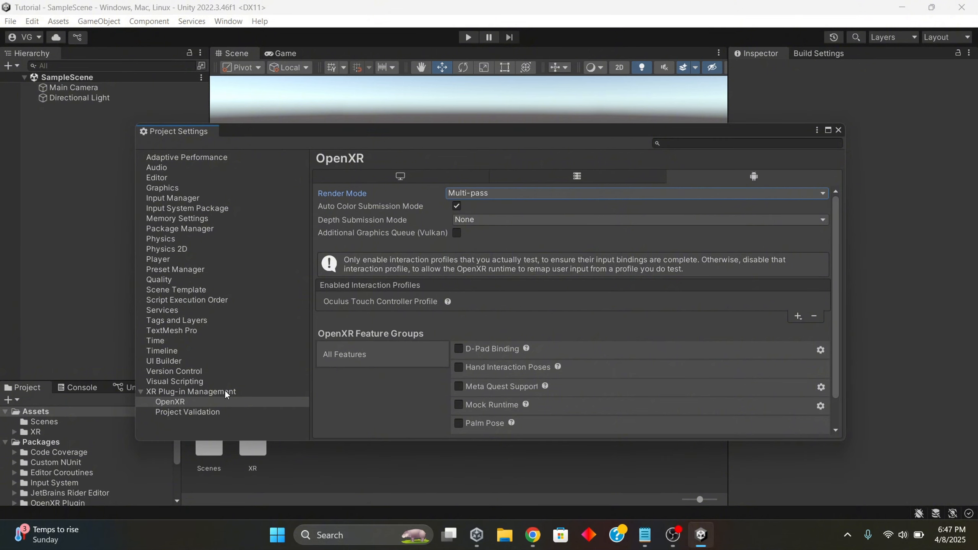
# Step: Enable the Oculus plug-in provider for Android and check the Android project validation issues
pyautogui.click(183, 391)
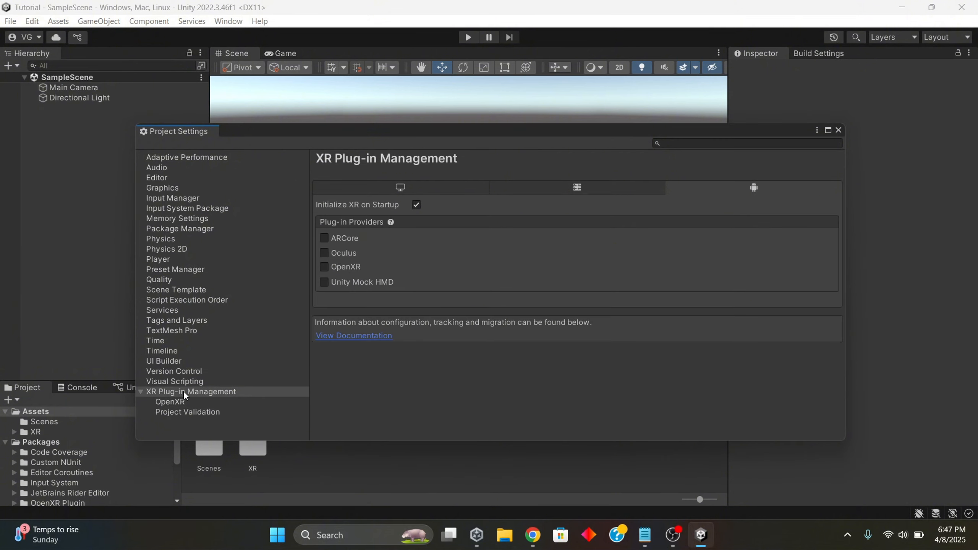
pyautogui.click(403, 189)
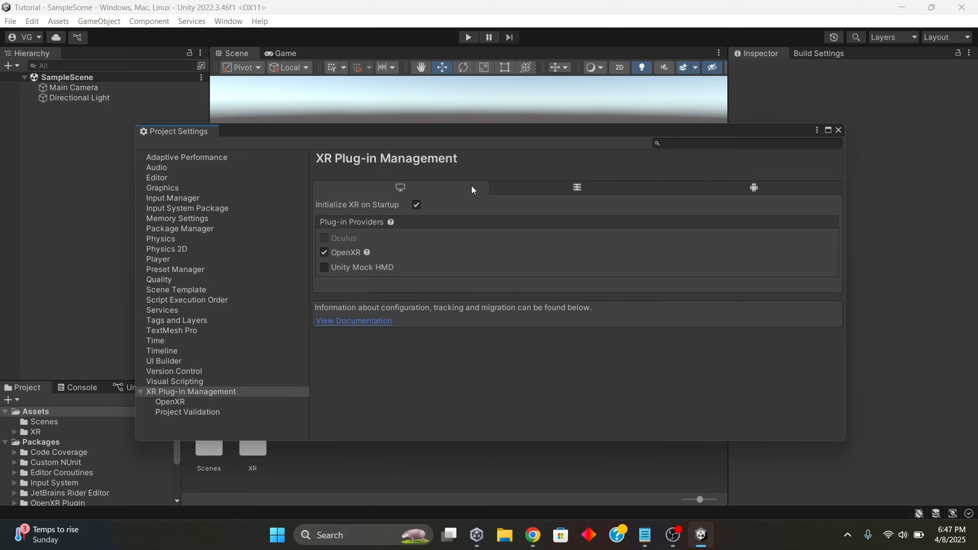
pyautogui.click(781, 189)
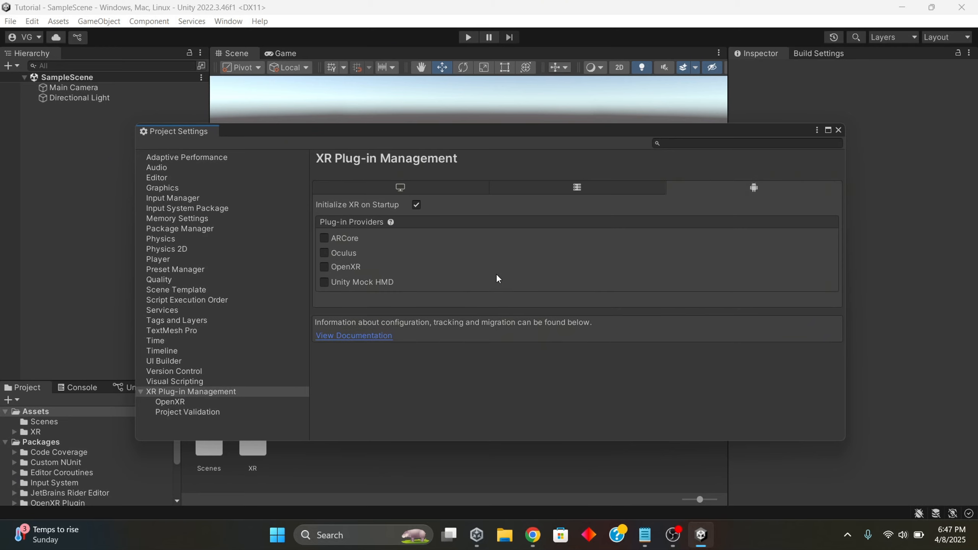
pyautogui.click(325, 254)
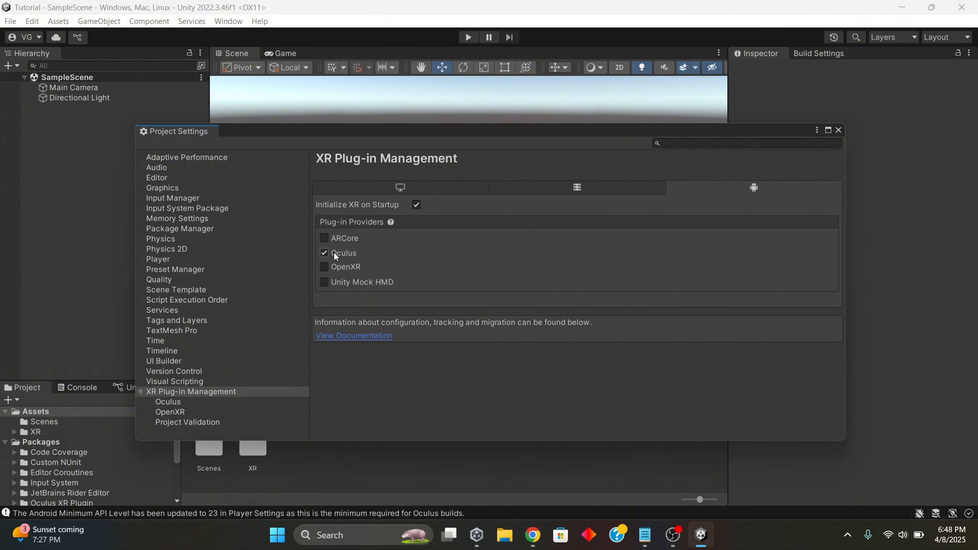
pyautogui.click(175, 421)
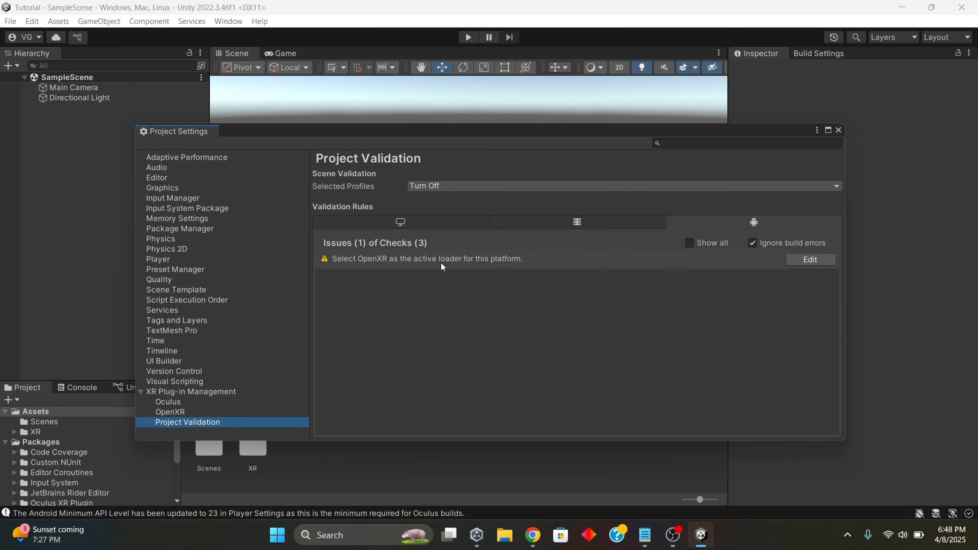
# Step: Set the Oculus stereo rendering mode to Multi Pass for desktop
pyautogui.click(164, 403)
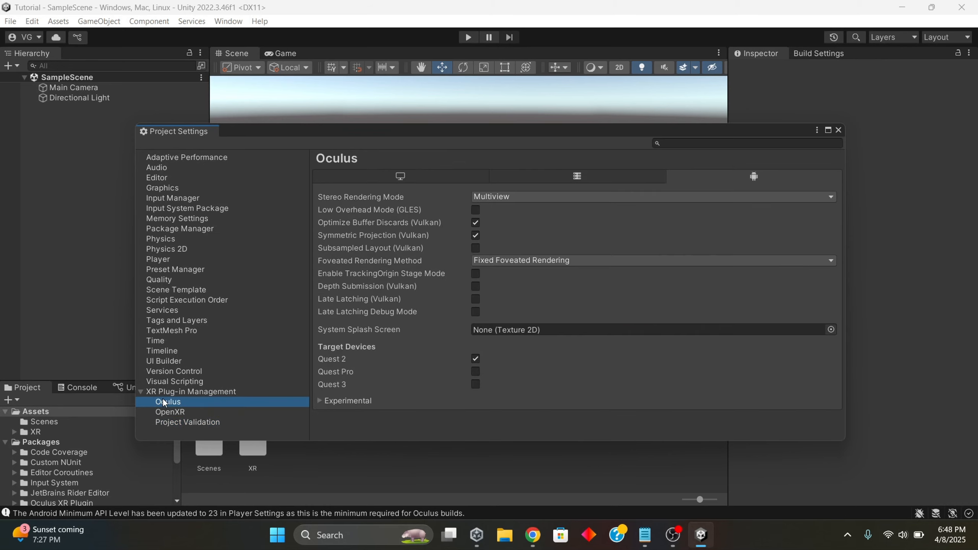
pyautogui.click(405, 173)
pyautogui.click(498, 197)
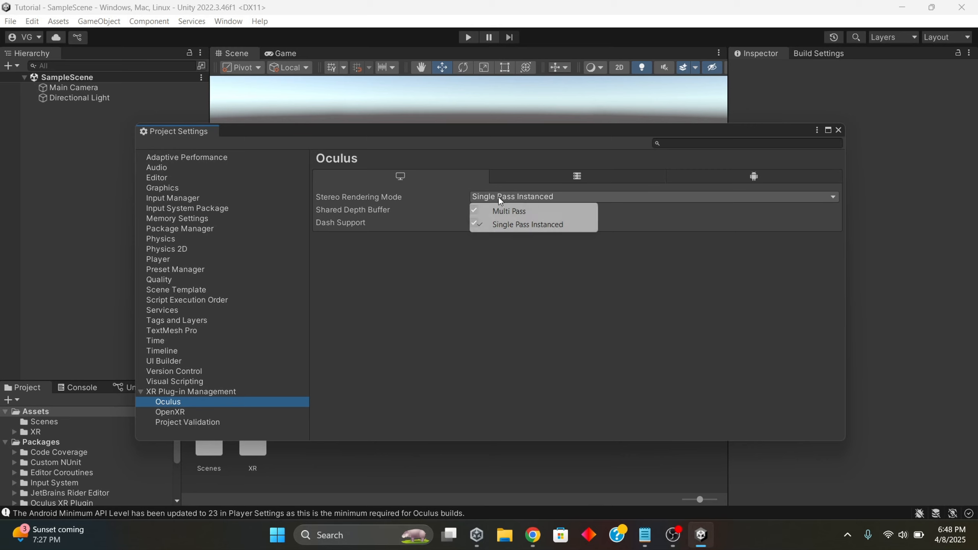
pyautogui.click(506, 211)
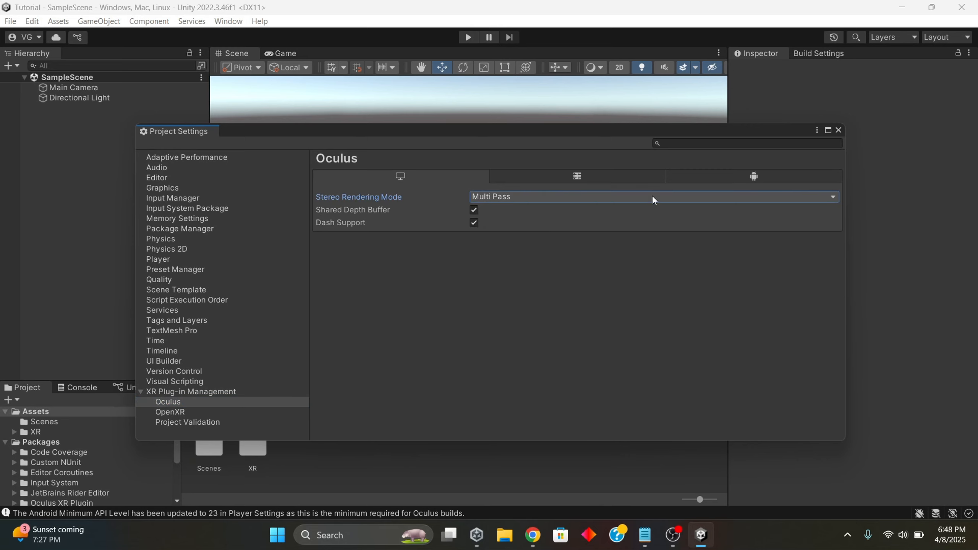
# Step: Set the Android Oculus stereo rendering mode to Multi Pass, enable Low Overhead Mode (GLES), and close the project settings
pyautogui.click(733, 183)
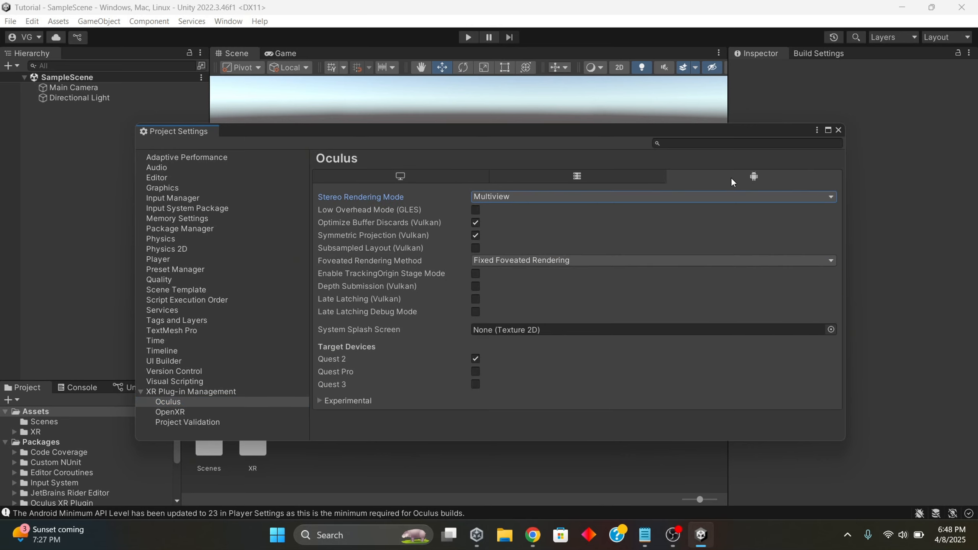
pyautogui.click(536, 196)
pyautogui.click(521, 210)
pyautogui.click(475, 210)
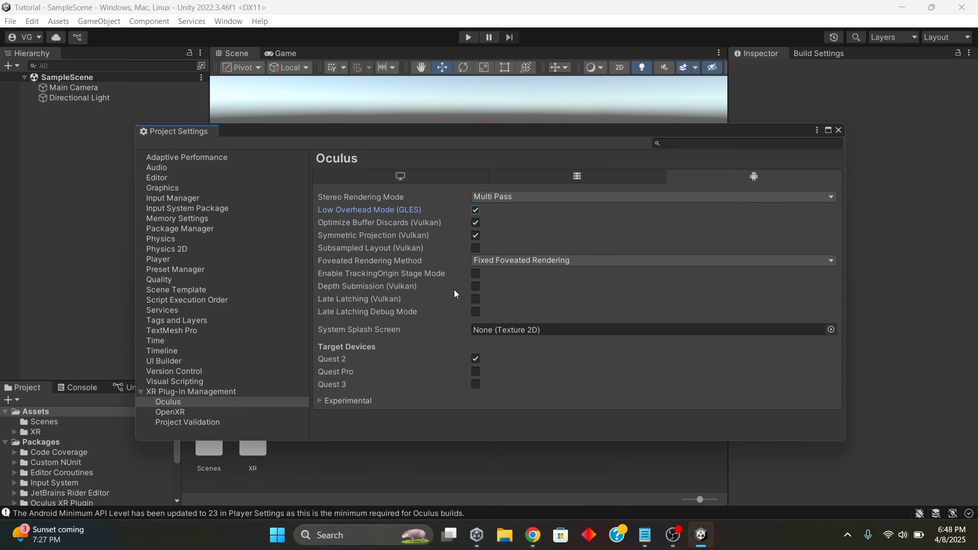
pyautogui.click(387, 172)
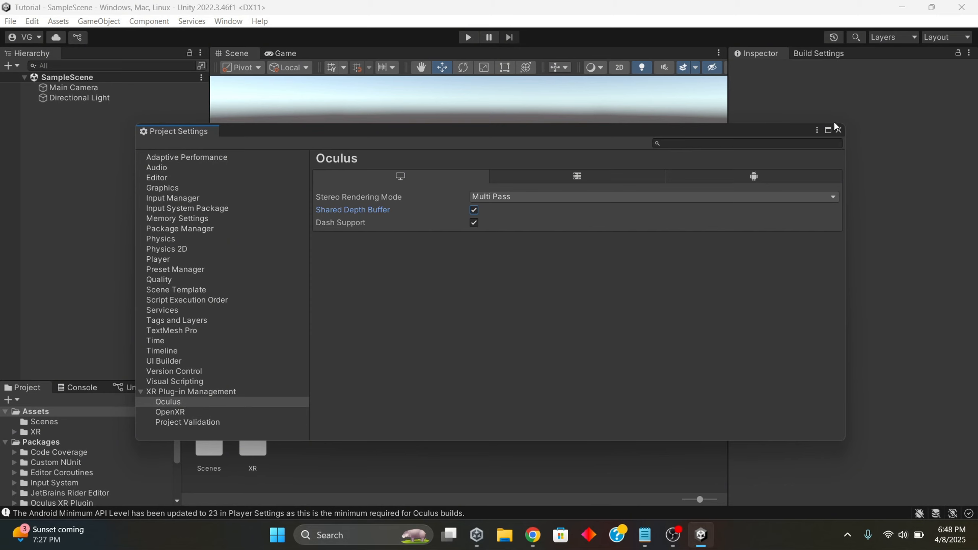
pyautogui.click(839, 131)
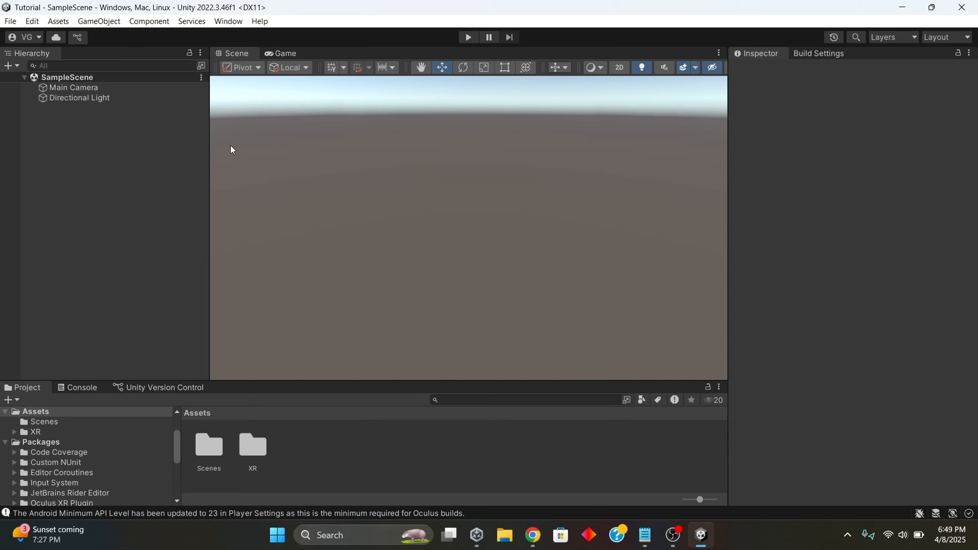
# Step: Open the Package Manager and show the packages from the Unity Registry
pyautogui.click(228, 22)
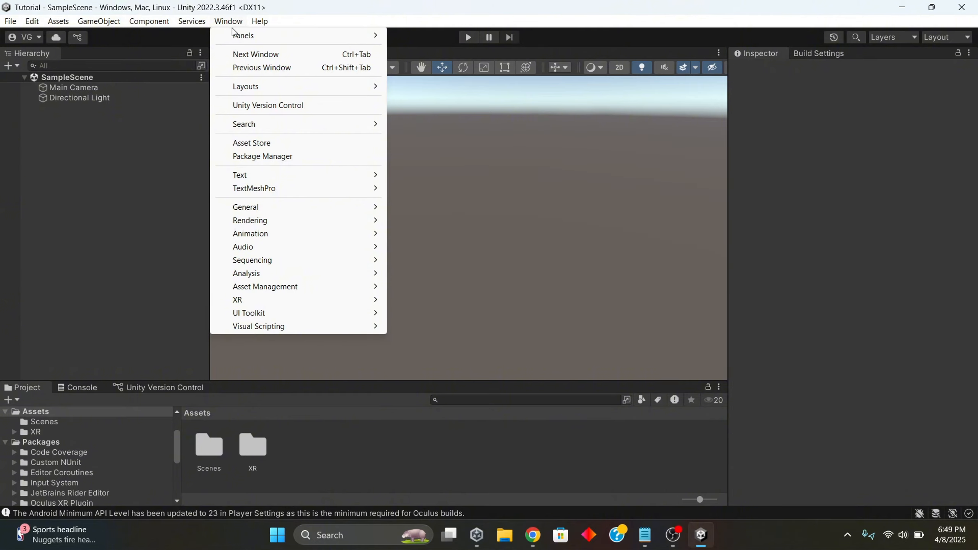
pyautogui.click(244, 156)
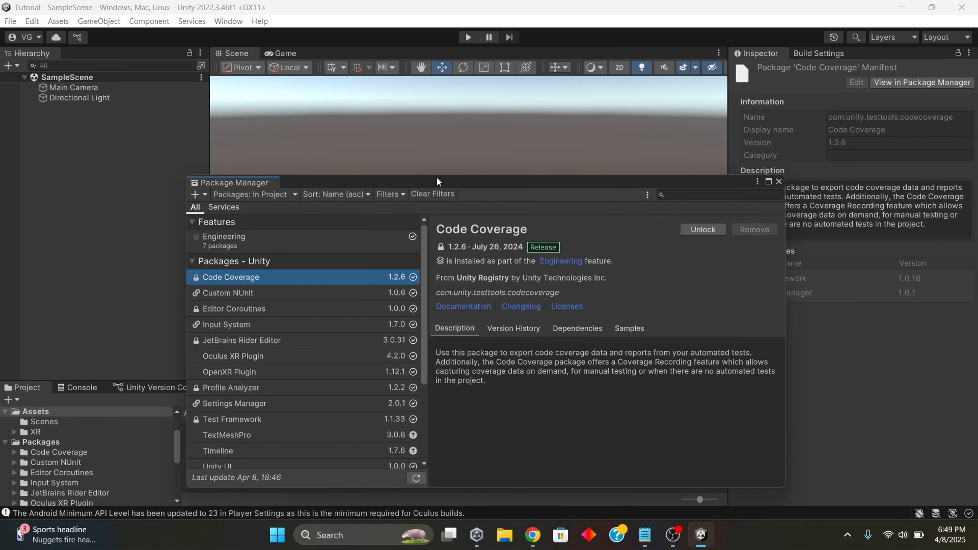
pyautogui.moveTo(436, 176)
pyautogui.mouseDown()
pyautogui.moveTo(435, 105)
pyautogui.moveTo(433, 161)
pyautogui.mouseUp()
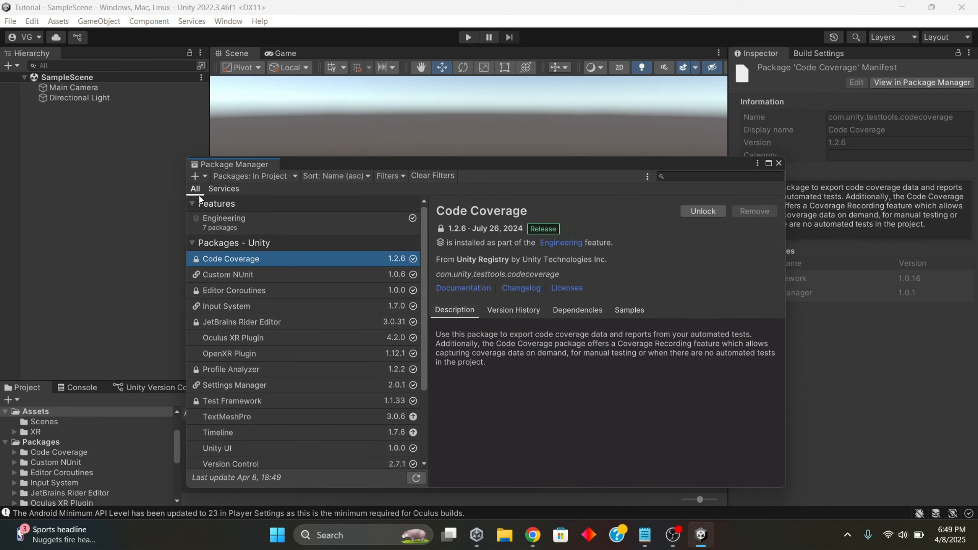
pyautogui.click(243, 175)
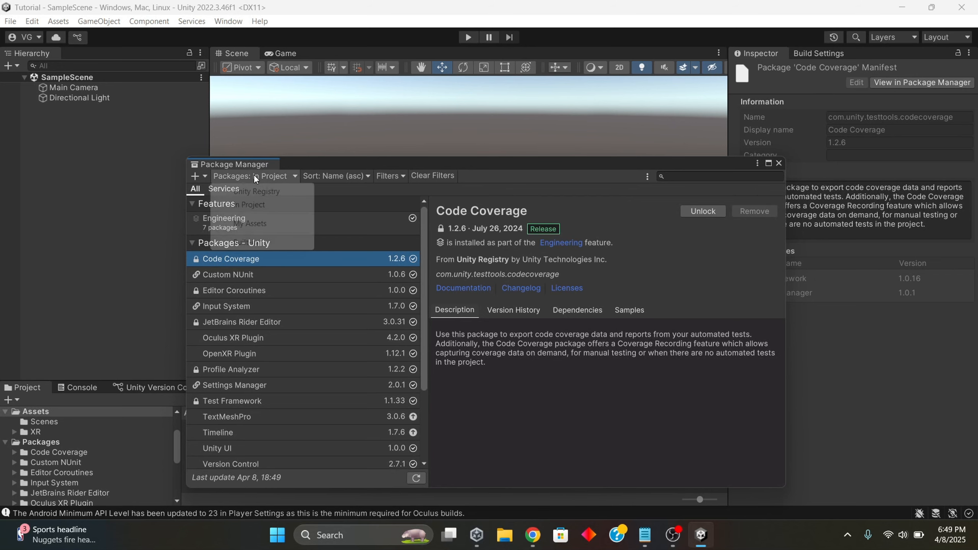
pyautogui.click(254, 192)
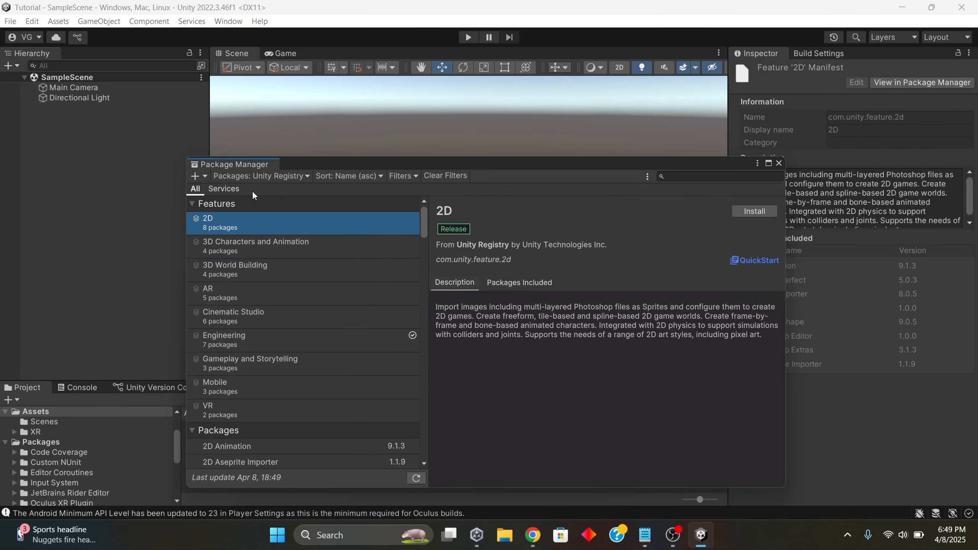
# Step: Add the package com.unity.xr.interaction.toolkit to the project from a git URL
pyautogui.click(194, 178)
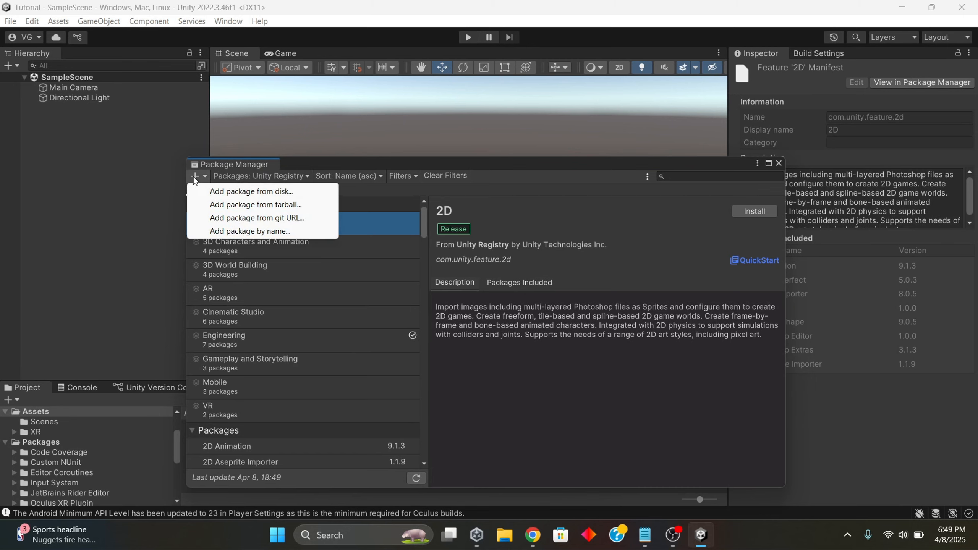
pyautogui.click(231, 218)
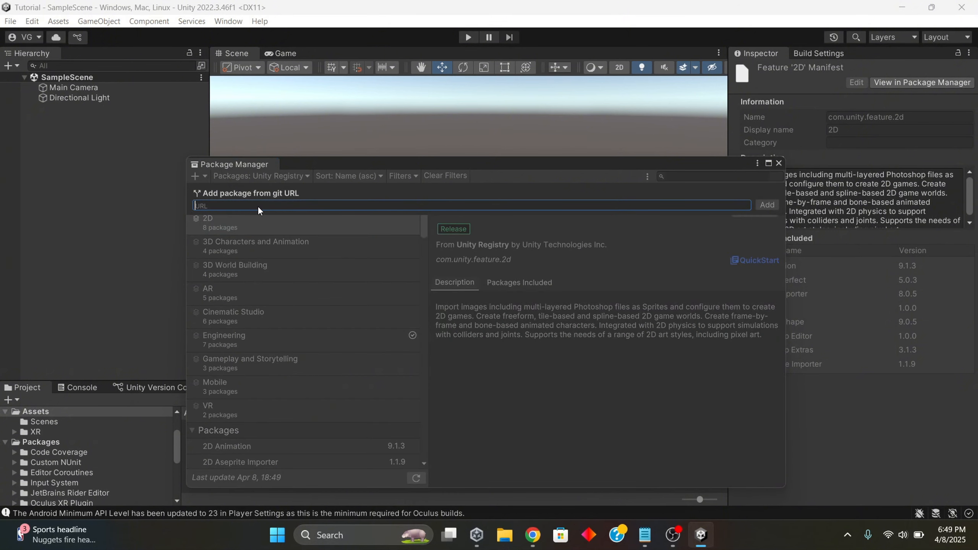
pyautogui.write('com.unity.xr.interaction.')
pyautogui.write('to')
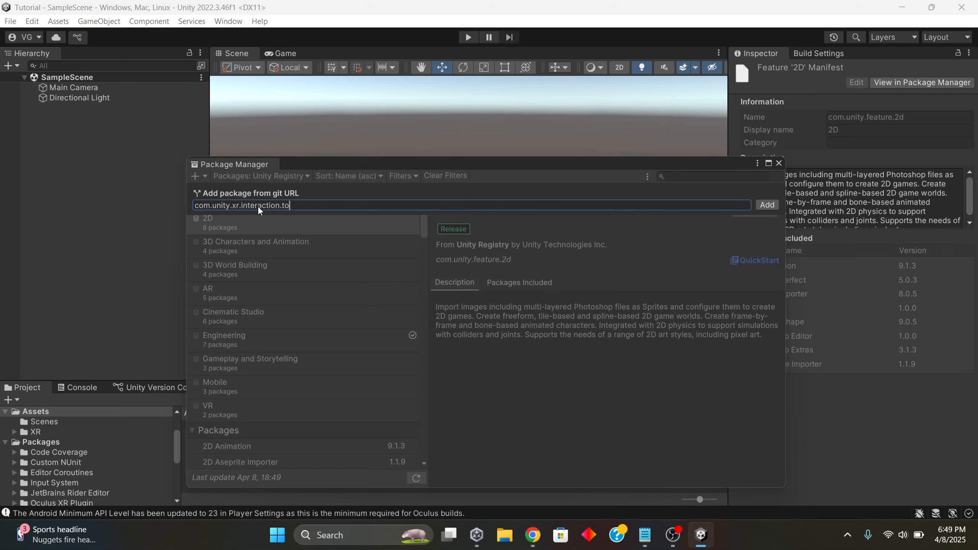
pyautogui.write('olkit')
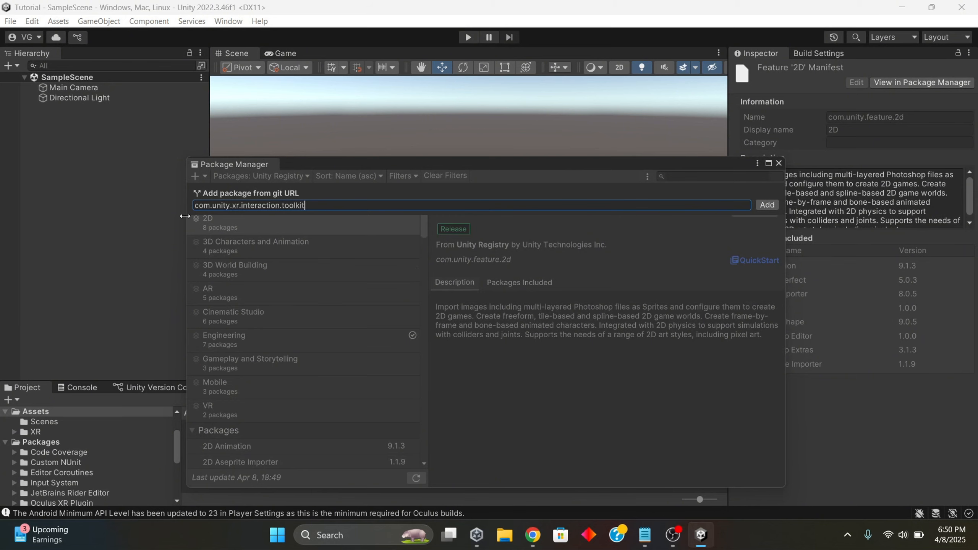
pyautogui.click(767, 205)
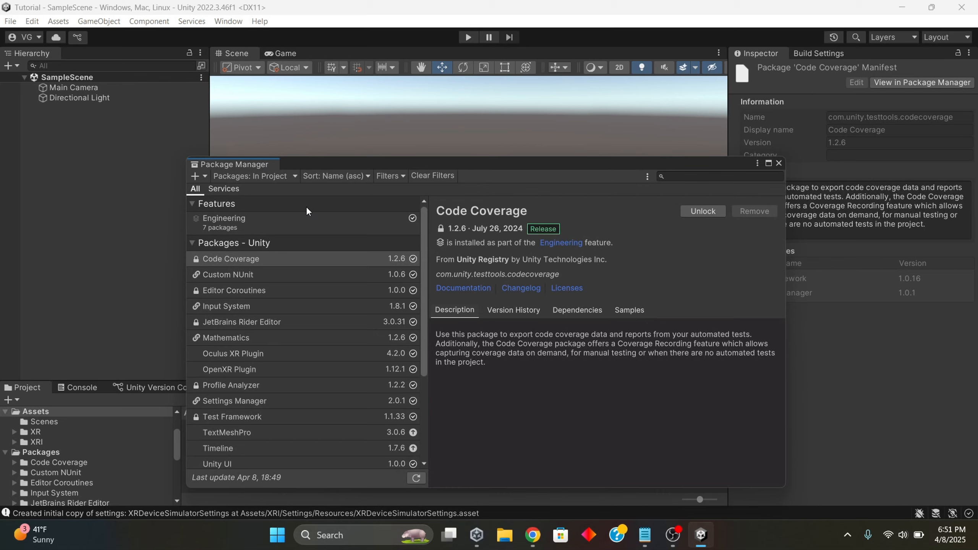
# Step: Find ProBuilder in the Unity Registry by searching for "pro" and install it
pyautogui.click(242, 177)
pyautogui.click(246, 191)
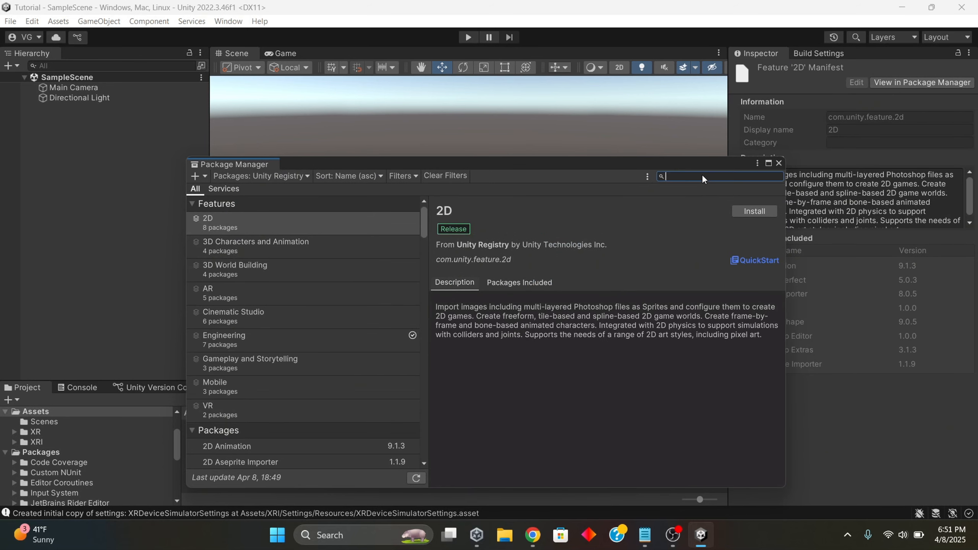
pyautogui.write('pro')
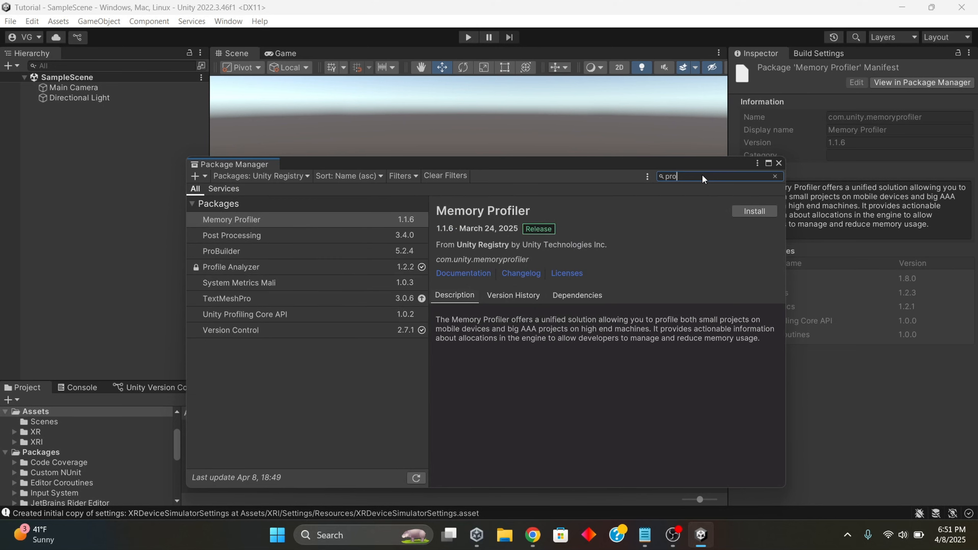
pyautogui.click(217, 253)
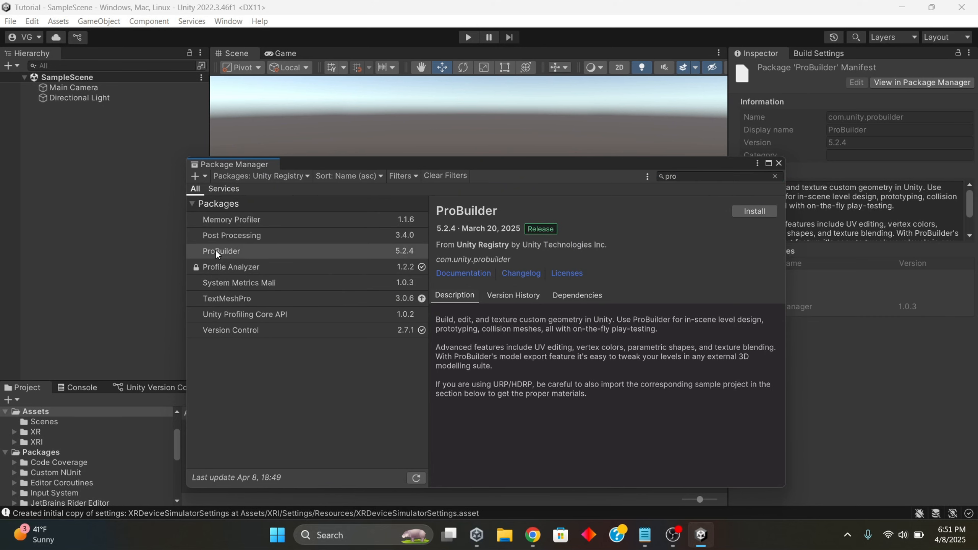
pyautogui.click(763, 211)
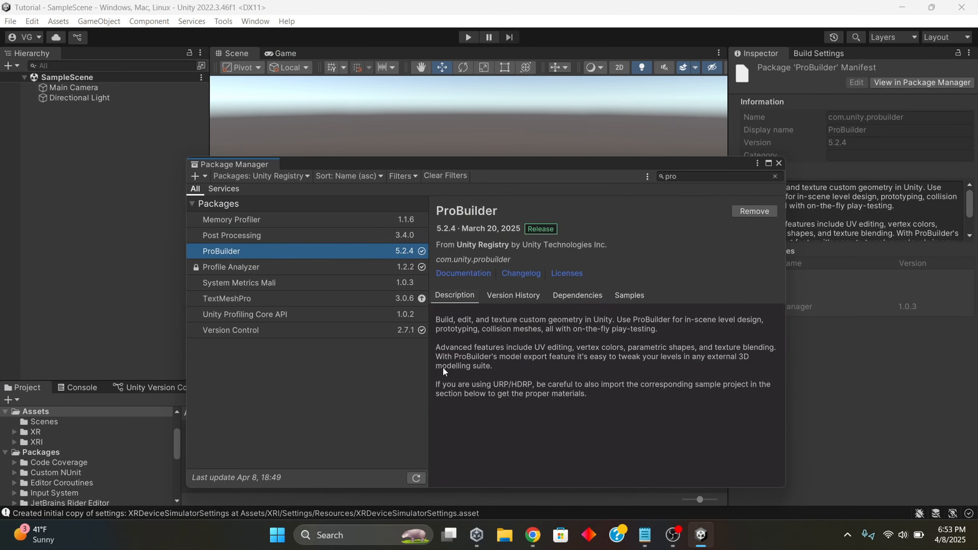
# Step: Import the Starter Assets sample of the XR Interaction Toolkit from the packages in the project
pyautogui.click(275, 177)
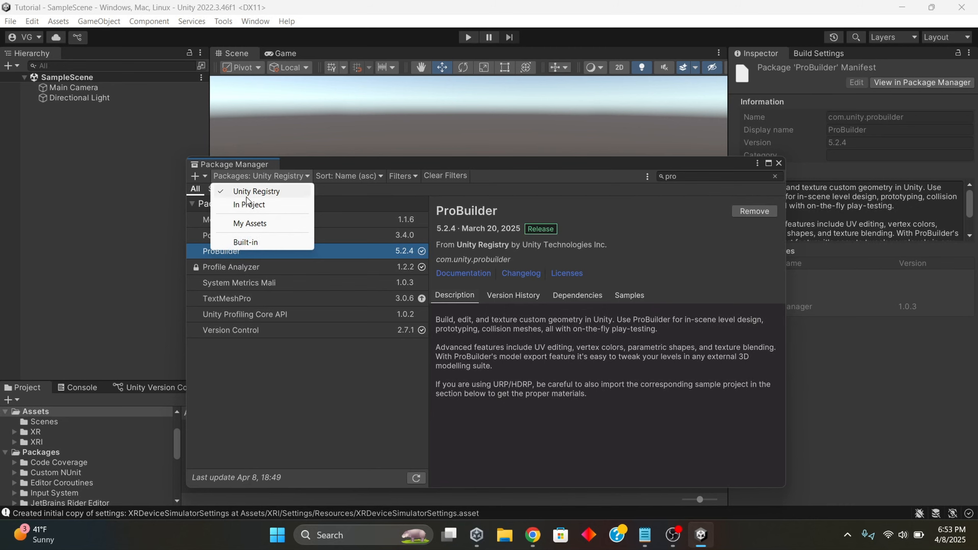
pyautogui.click(236, 206)
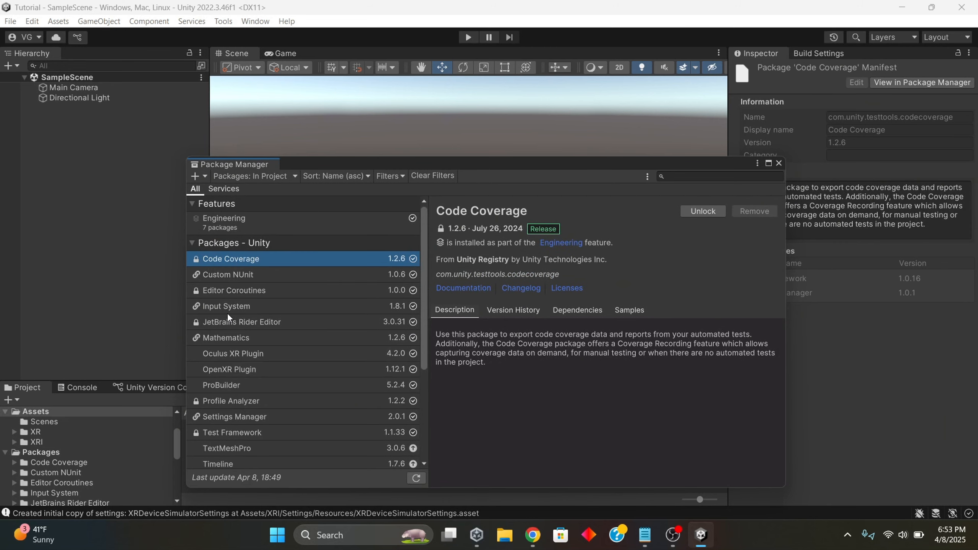
pyautogui.scroll(-5, 228, 314)
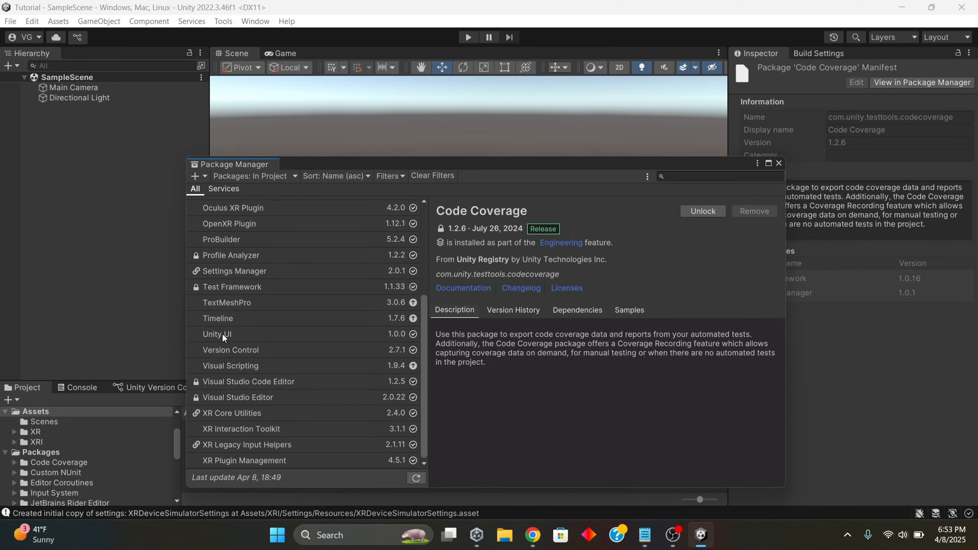
pyautogui.click(260, 431)
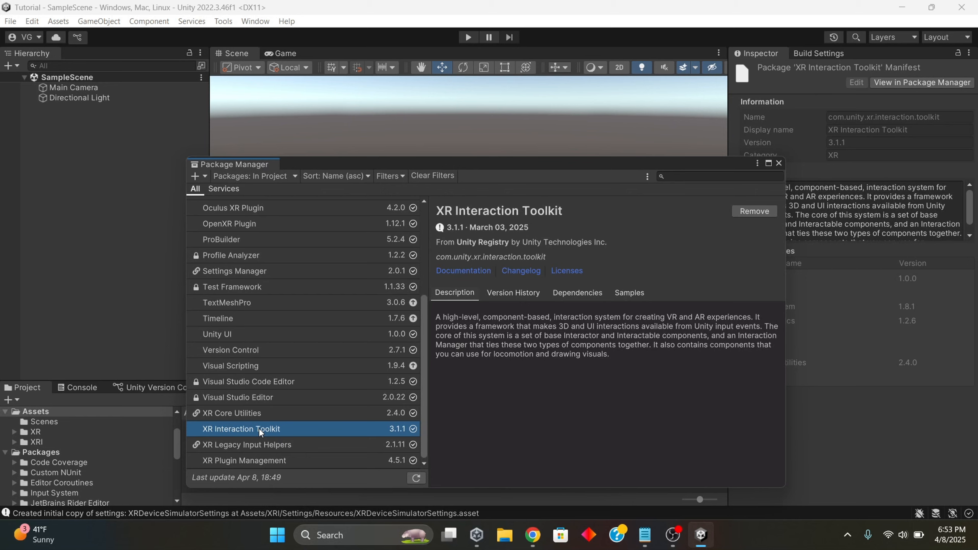
pyautogui.click(628, 295)
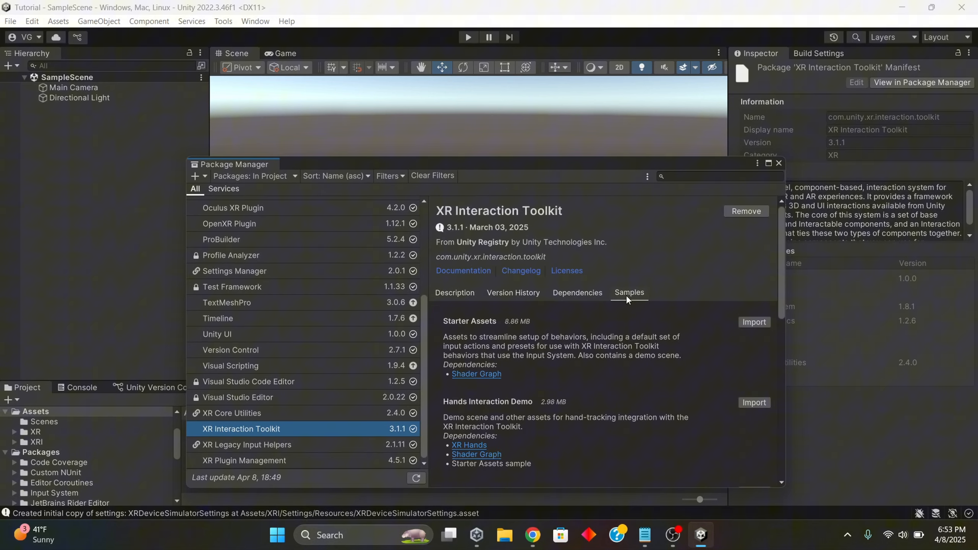
pyautogui.click(754, 322)
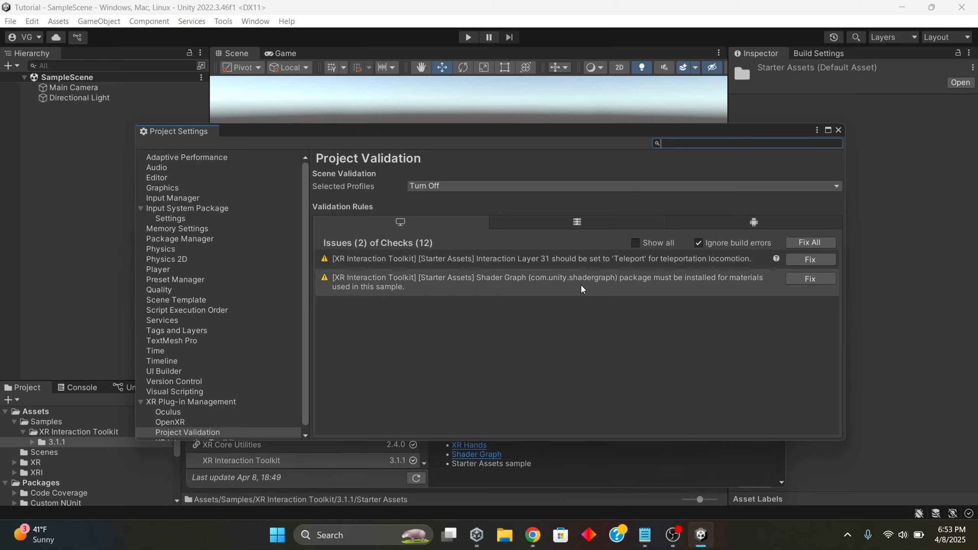
# Step: Fix all desktop project validation issues and close the Project Settings and Package Manager windows
pyautogui.click(803, 244)
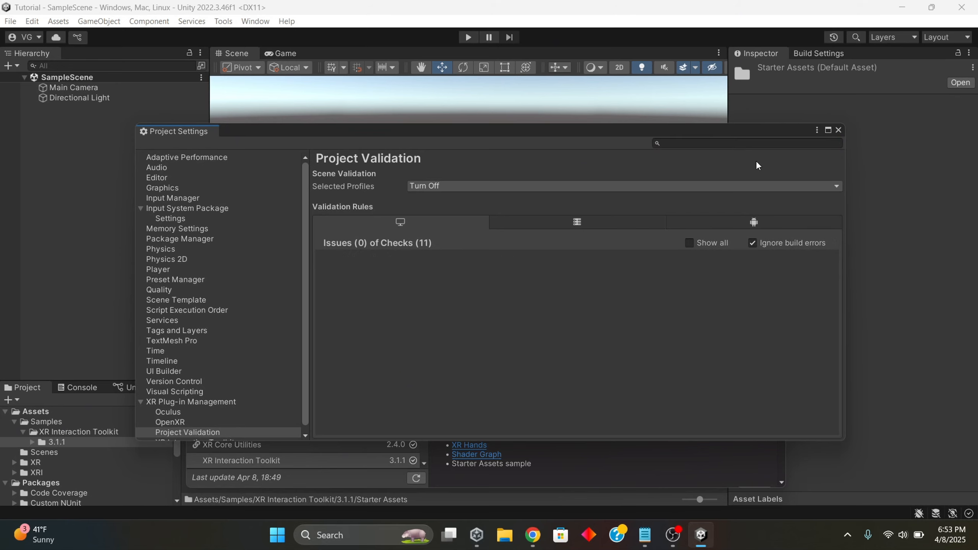
pyautogui.click(839, 131)
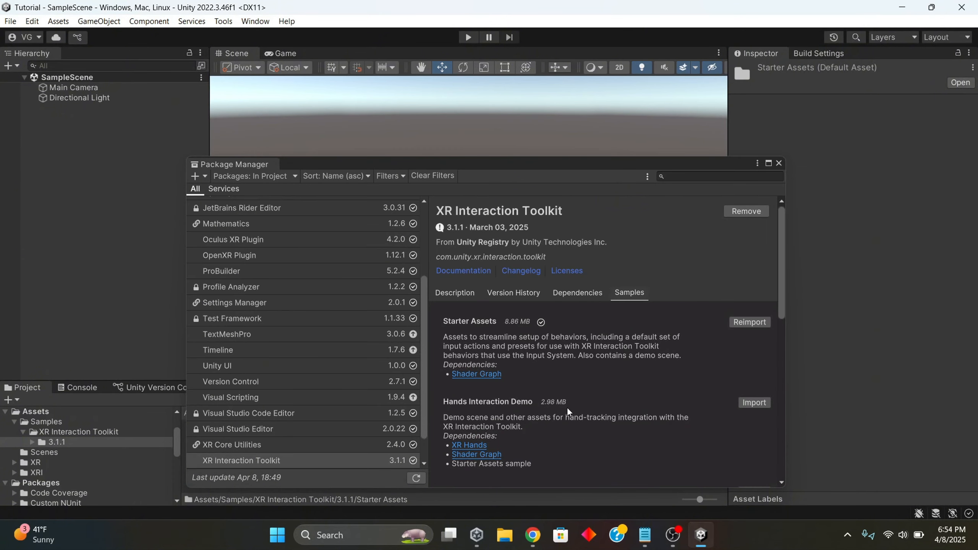
pyautogui.click(778, 164)
# Step: Open the Presets folder under Samples/XR Interaction Toolkit/3.1.1/Starter Assets in the project's assets
pyautogui.scroll(3, 73, 481)
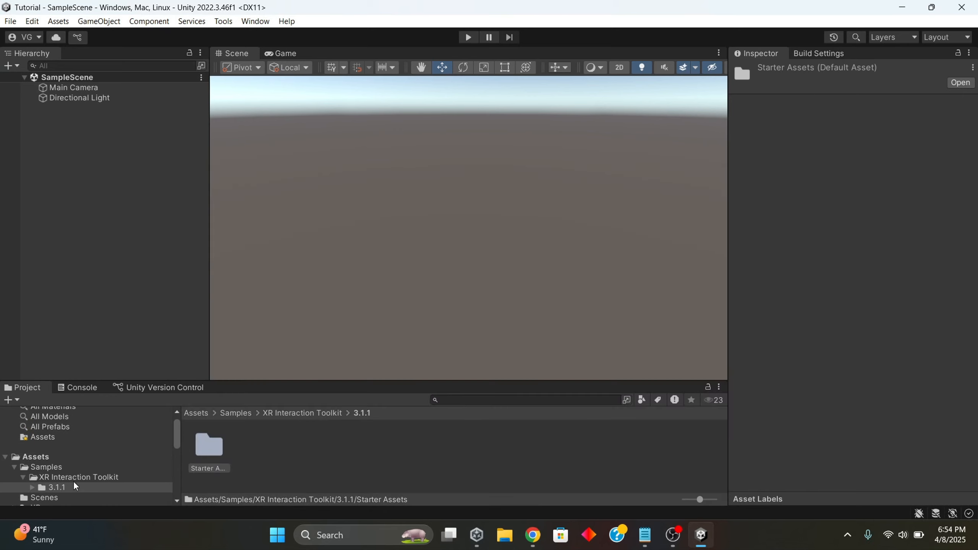
pyautogui.click(25, 457)
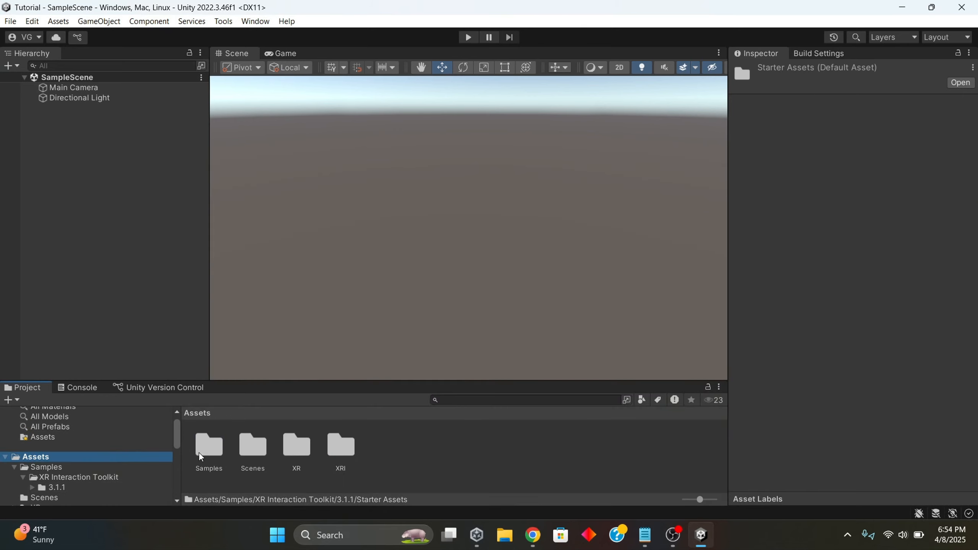
pyautogui.doubleClick(200, 458)
pyautogui.doubleClick(209, 461)
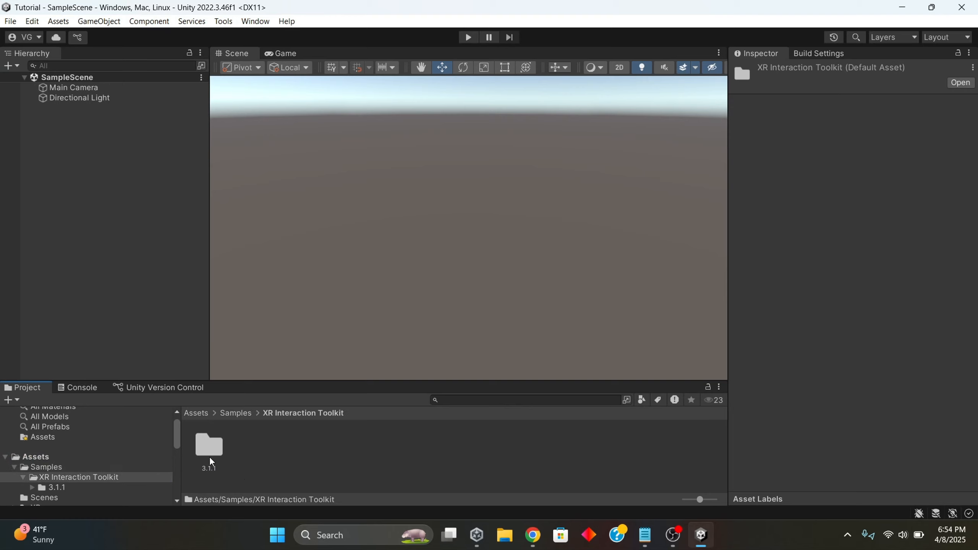
pyautogui.doubleClick(208, 463)
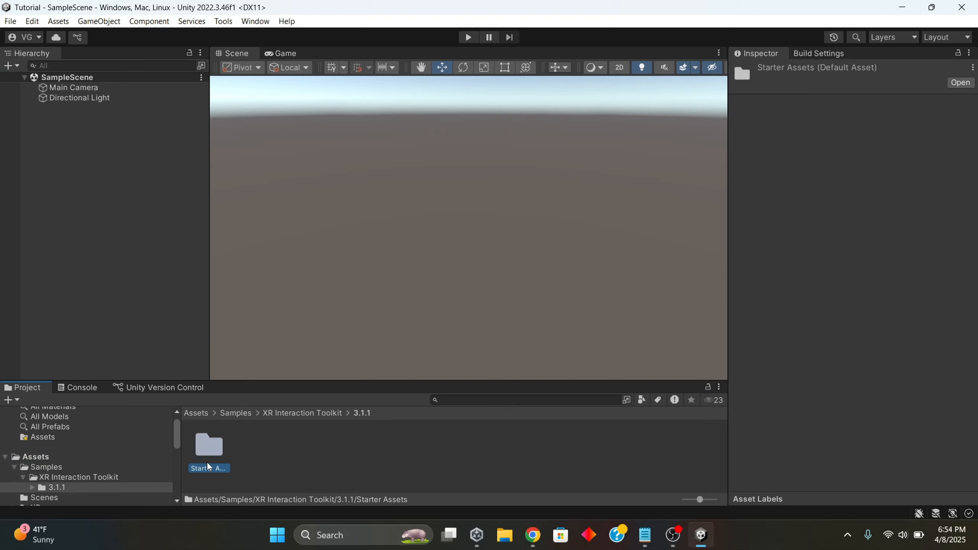
pyautogui.doubleClick(212, 453)
pyautogui.scroll(-1, 234, 450)
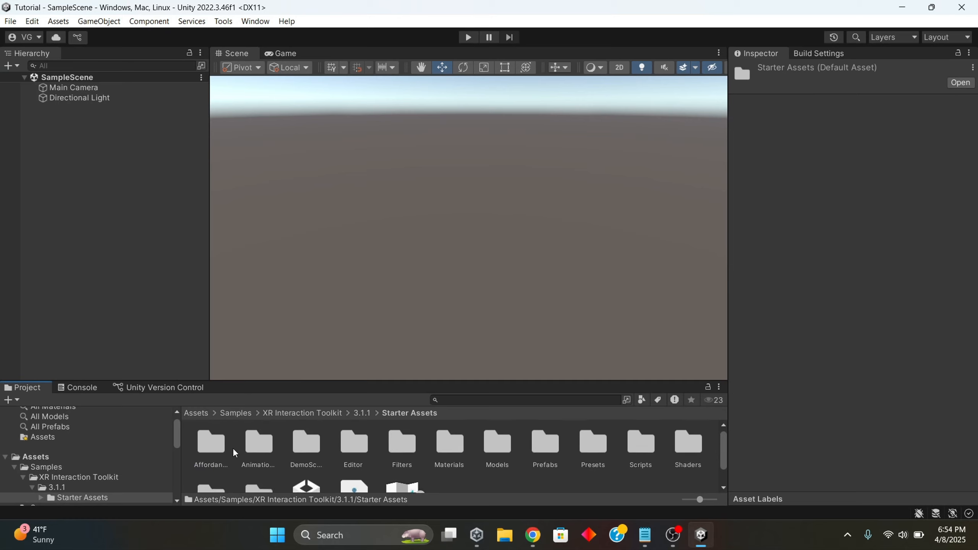
pyautogui.doubleClick(594, 444)
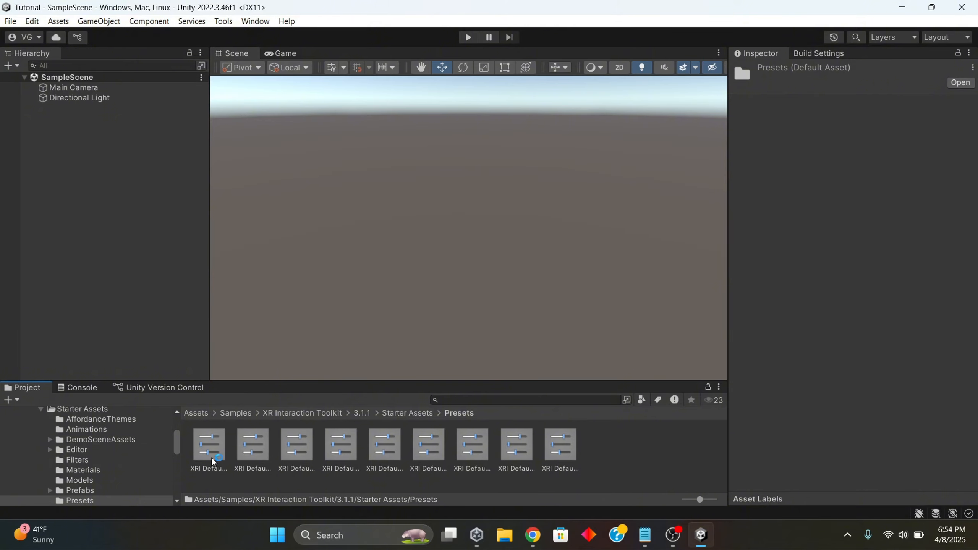
# Step: Add the first four XRI presets, from Continuous Move through Left Controller InputActionManager, to their component defaults
pyautogui.click(210, 448)
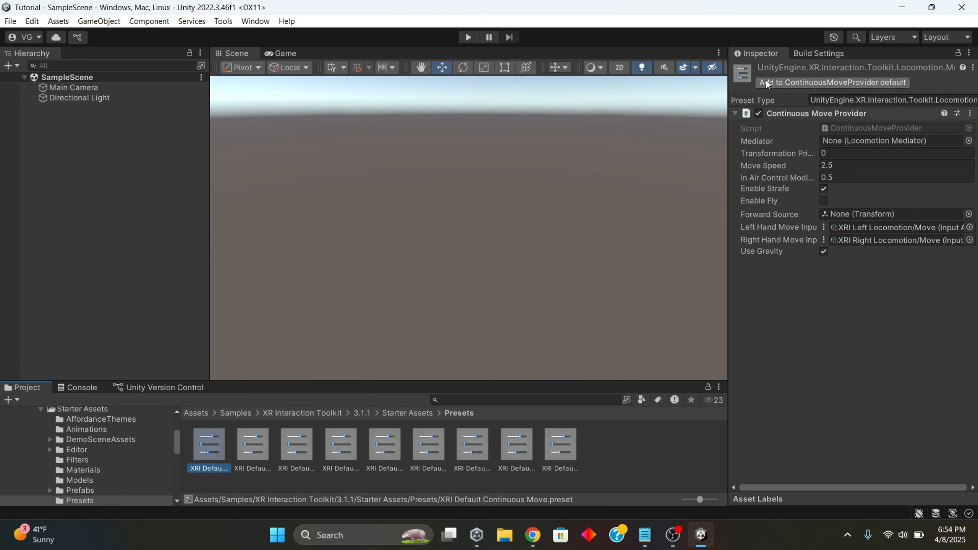
pyautogui.click(805, 82)
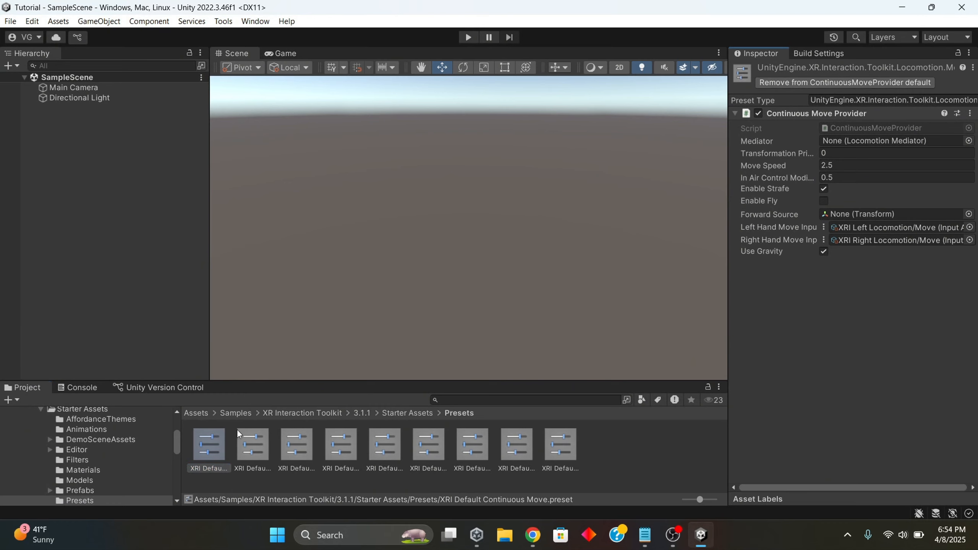
pyautogui.click(255, 452)
pyautogui.click(780, 83)
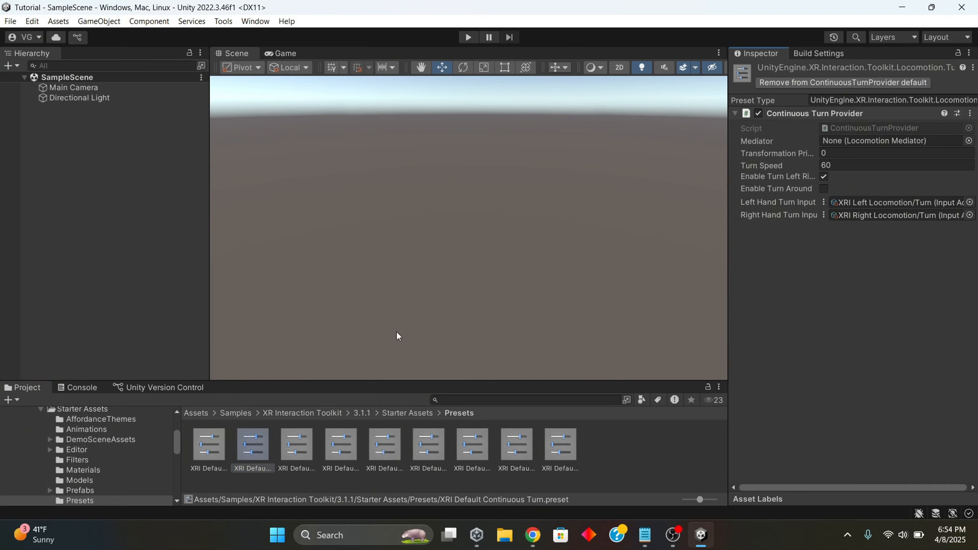
pyautogui.click(296, 444)
pyautogui.click(779, 82)
pyautogui.click(341, 447)
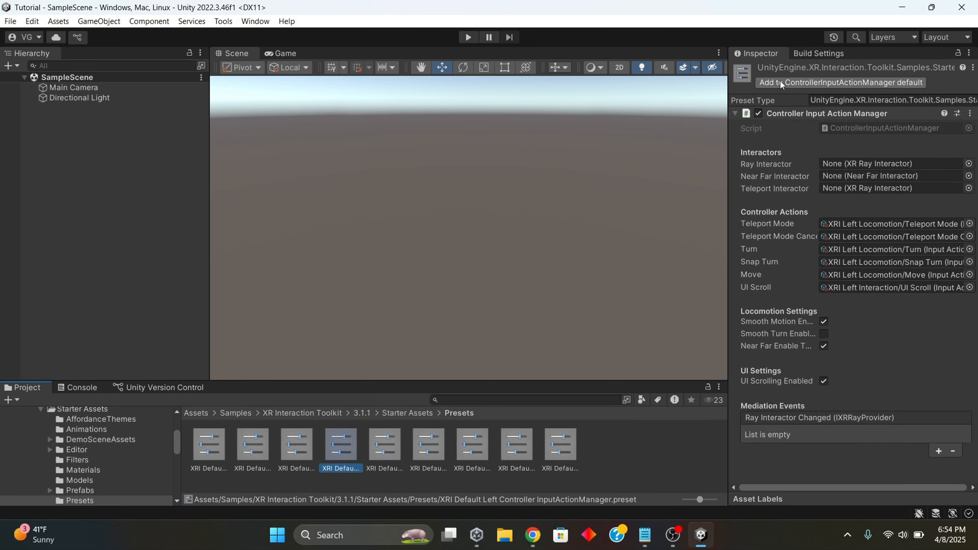
pyautogui.click(779, 80)
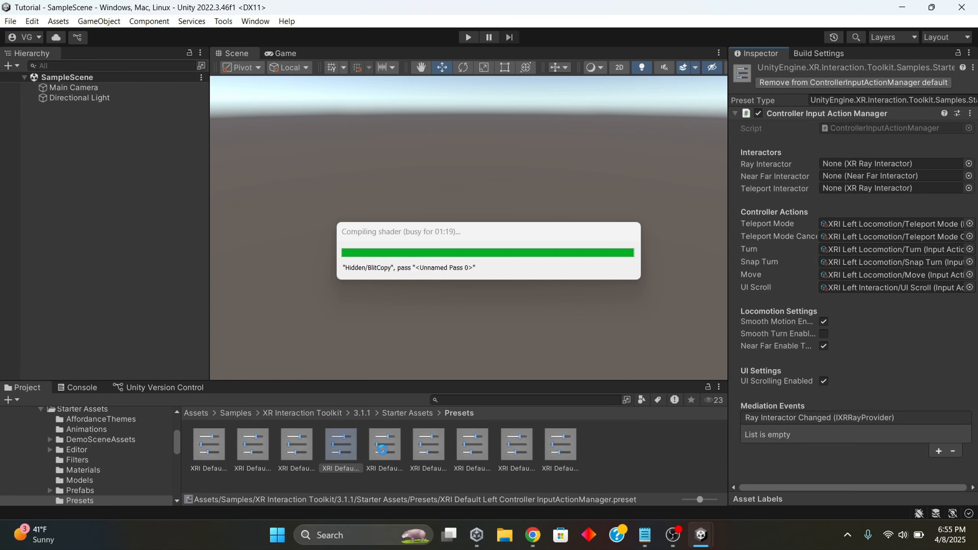
# Step: Add the remaining five XRI presets, from Left Grab Move through XR UI Input Module, to their component defaults
pyautogui.click(383, 451)
pyautogui.click(334, 444)
pyautogui.click(383, 445)
pyautogui.click(784, 83)
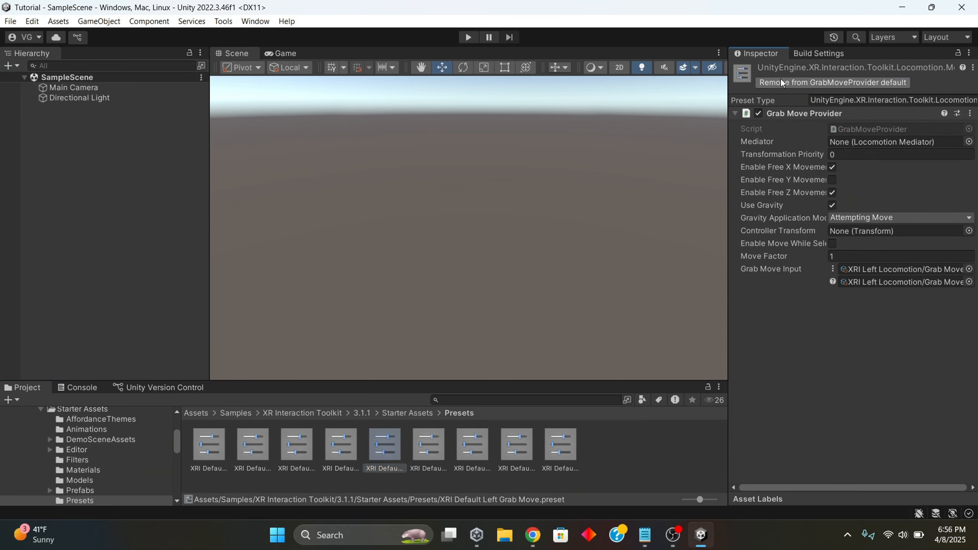
pyautogui.click(429, 445)
pyautogui.click(808, 82)
pyautogui.click(473, 446)
pyautogui.click(801, 83)
pyautogui.click(517, 445)
pyautogui.click(801, 83)
pyautogui.click(561, 445)
pyautogui.click(801, 82)
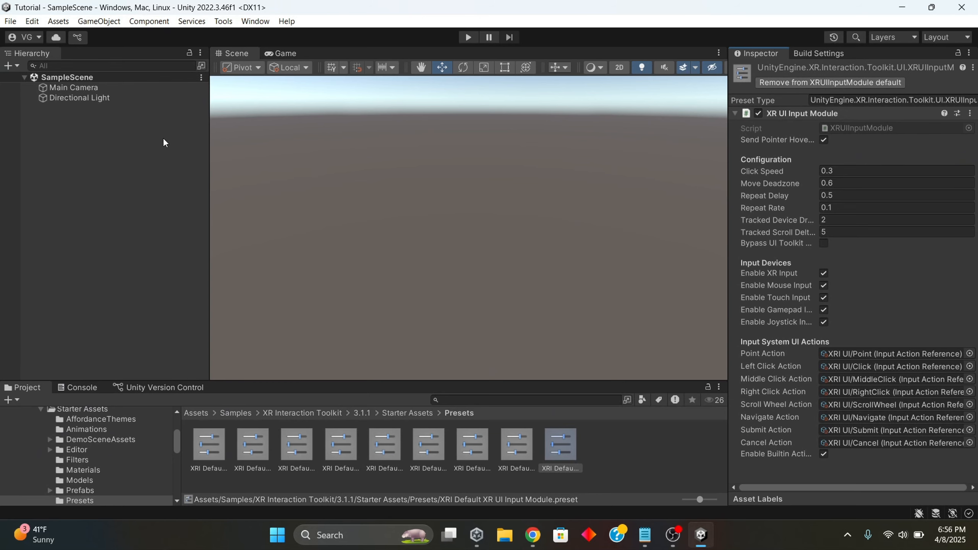
# Step: Open the Preset Manager in the project settings and go through the default presets down to the GrabMoveProvider entries
pyautogui.click(32, 21)
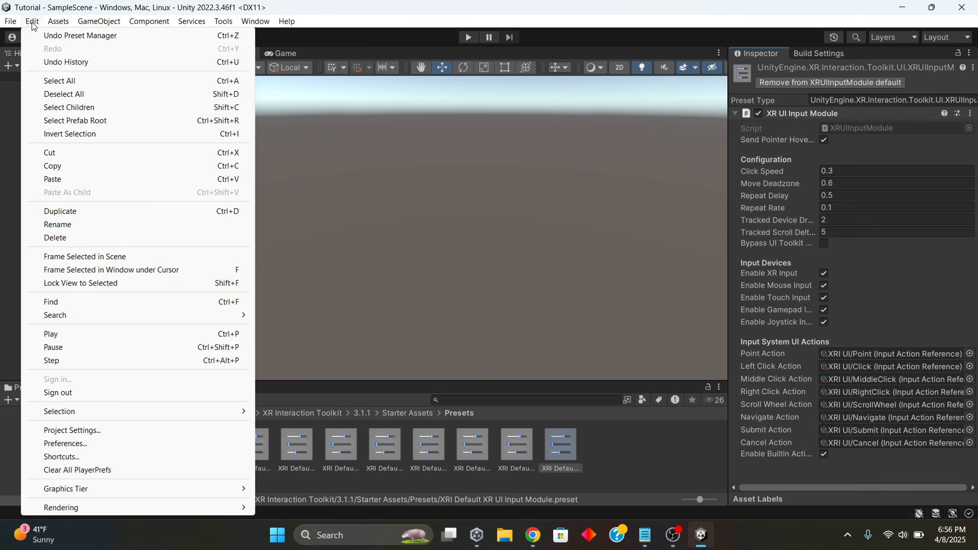
pyautogui.click(78, 435)
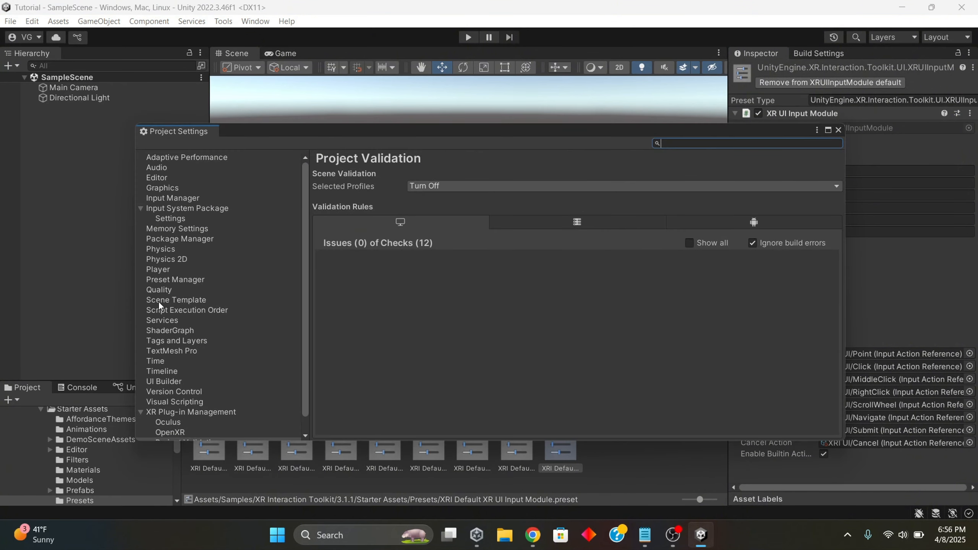
pyautogui.click(171, 283)
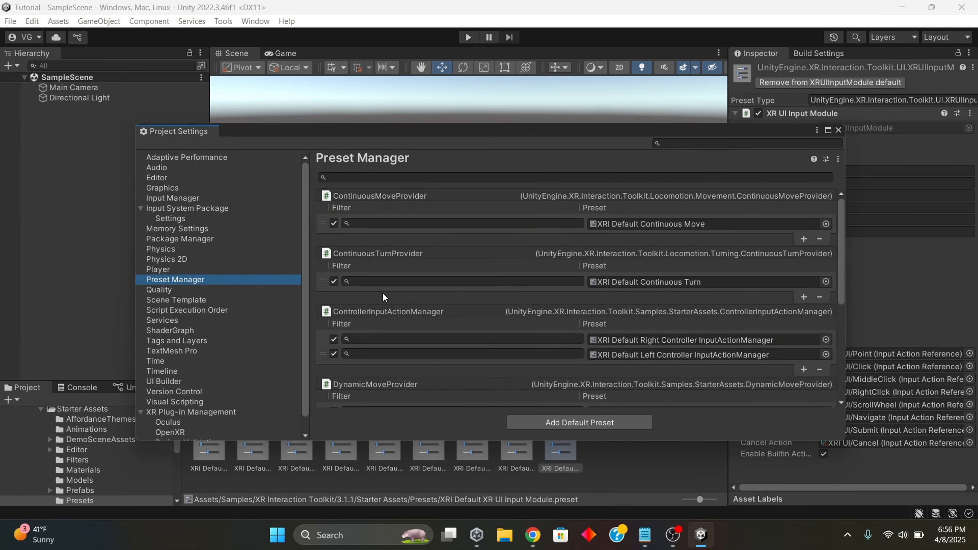
pyautogui.scroll(-5, 366, 308)
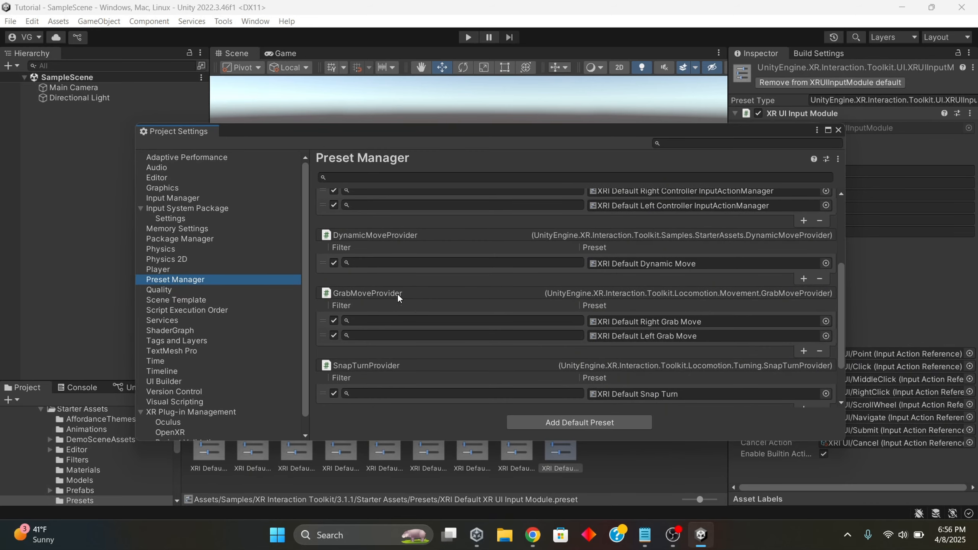
pyautogui.scroll(2, 398, 293)
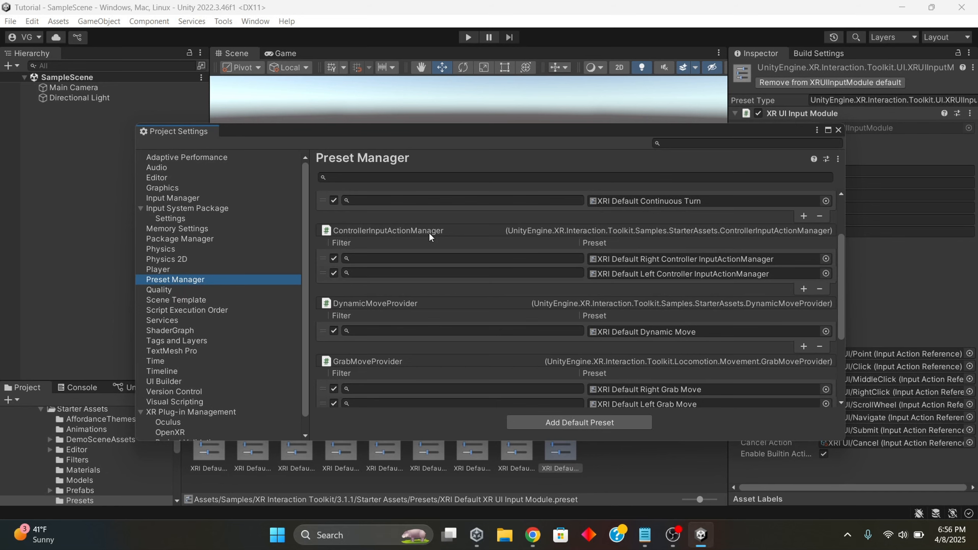
pyautogui.scroll(-2, 428, 238)
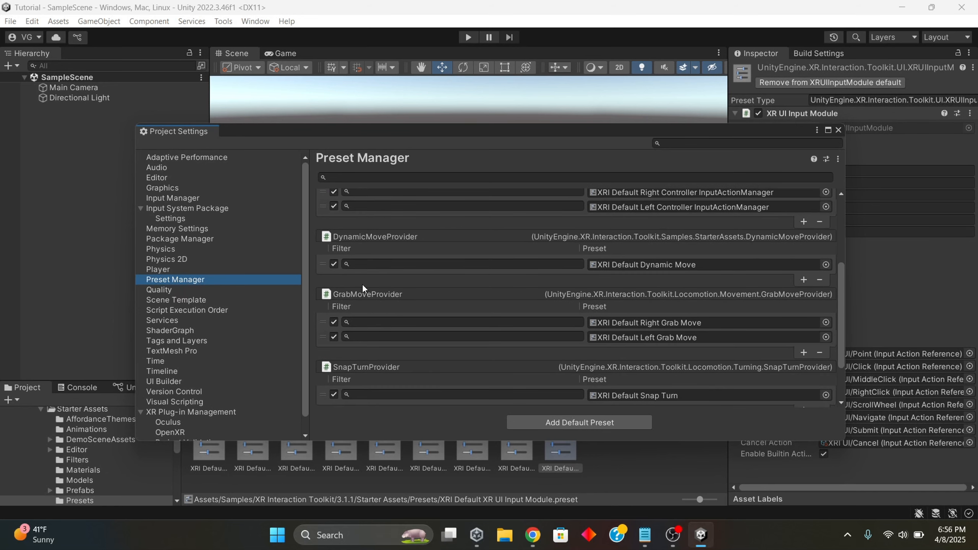
pyautogui.scroll(-1, 386, 296)
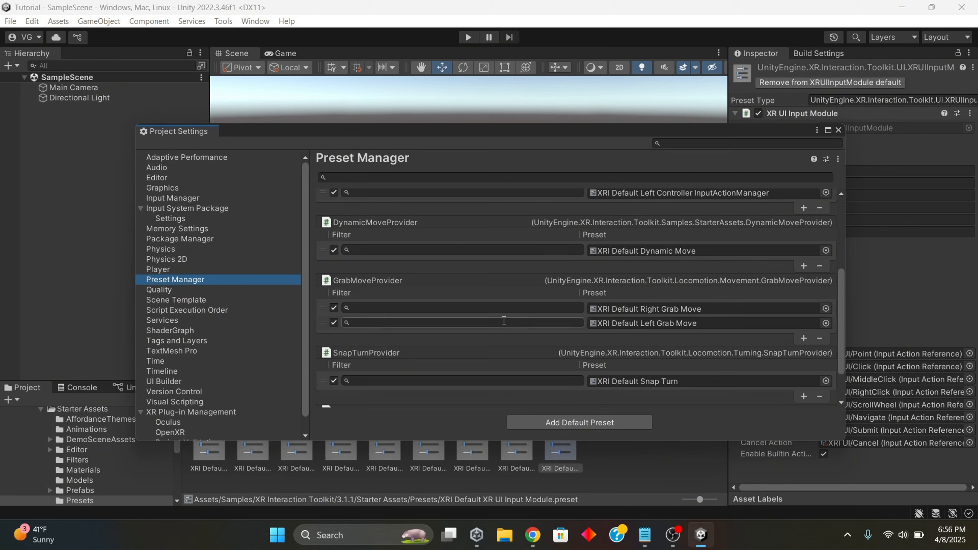
# Step: Set the GrabMoveProvider filters to Right for the Right Grab Move preset and Left for the Left Grab Move preset, and close the project settings
pyautogui.click(504, 310)
pyautogui.write('Right')
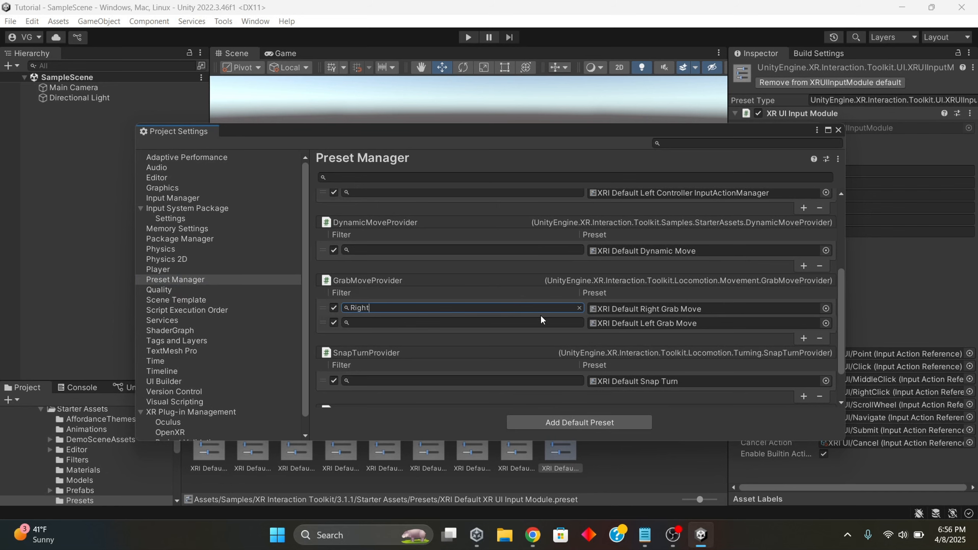
pyautogui.click(532, 323)
pyautogui.write('Left')
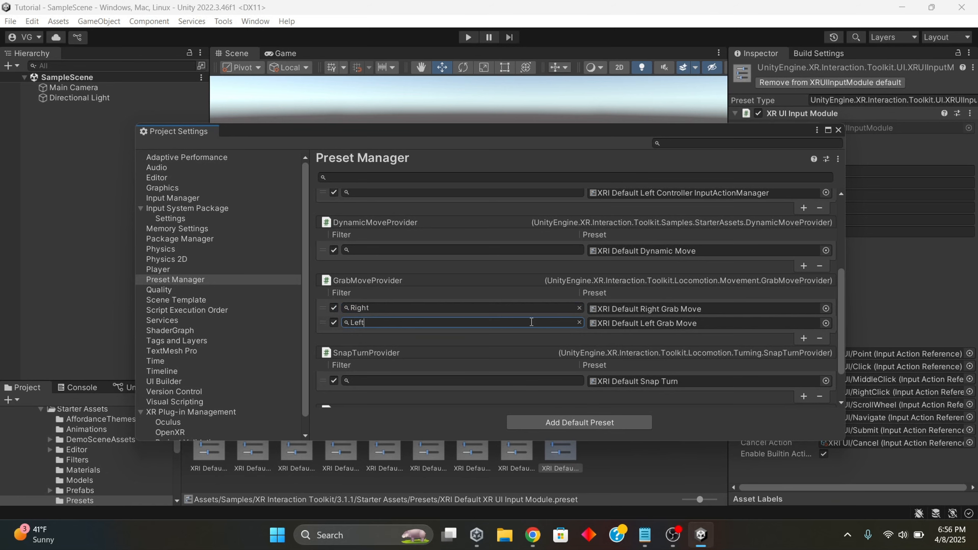
pyautogui.scroll(-2, 532, 322)
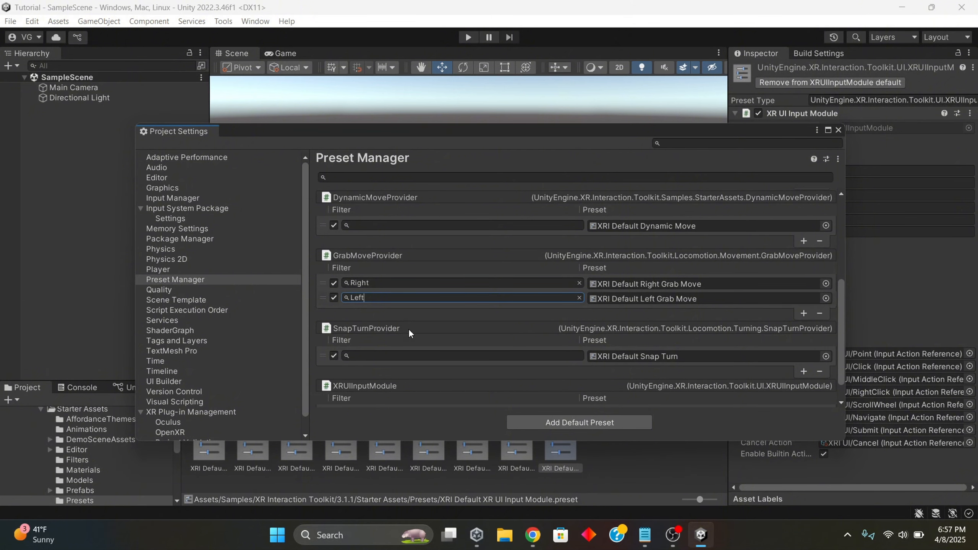
pyautogui.click(839, 130)
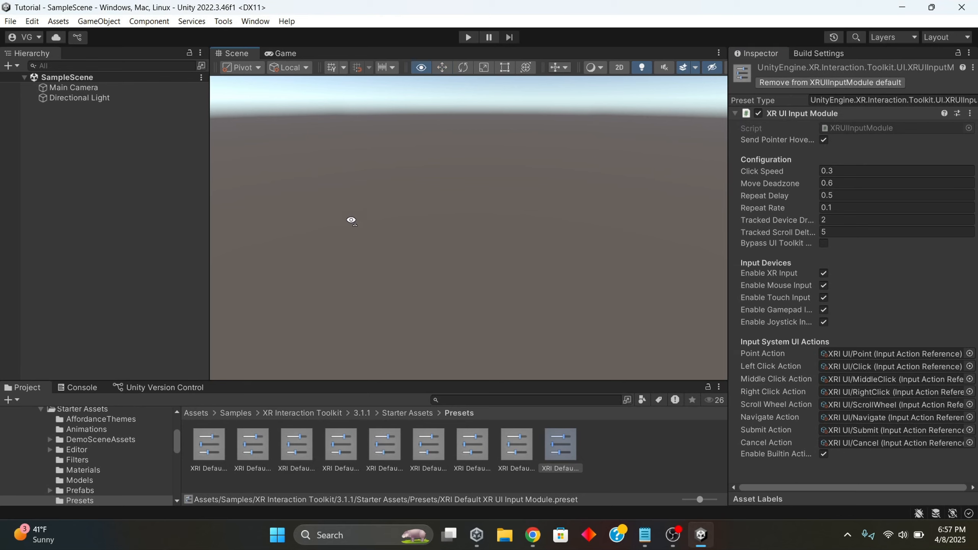
# Step: Delete the Main Camera from SampleScene and save the scene
pyautogui.moveTo(351, 219); pyautogui.dragTo(358, 229, button='right')
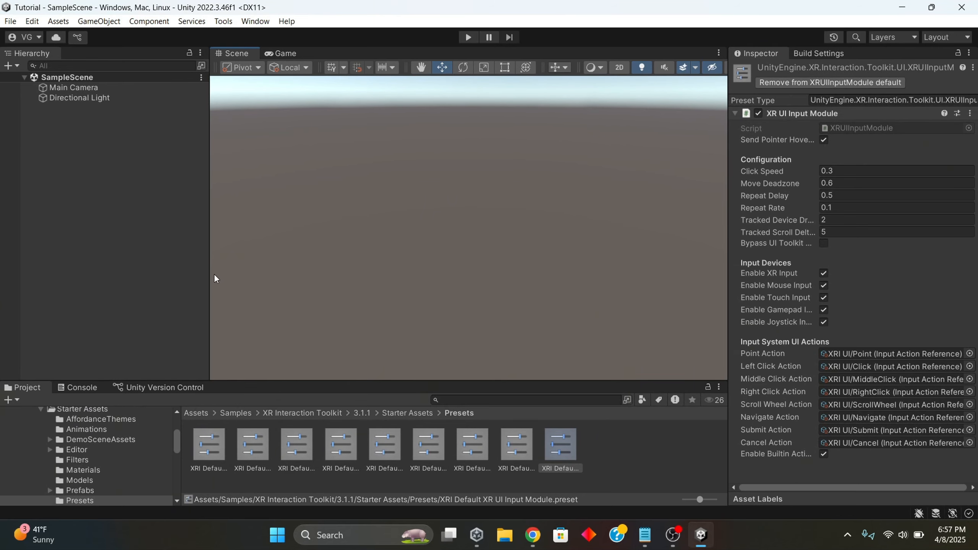
pyautogui.moveTo(210, 275); pyautogui.dragTo(184, 275)
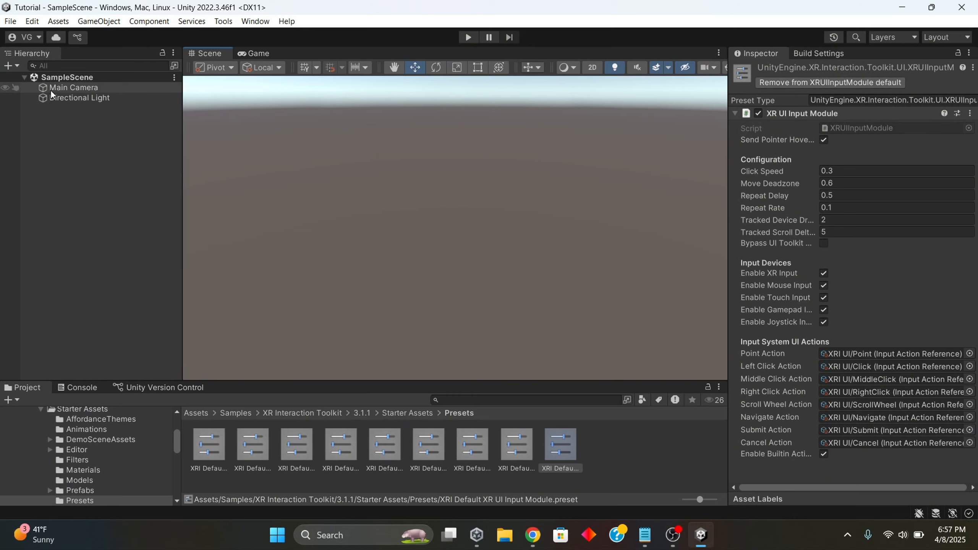
pyautogui.click(68, 89)
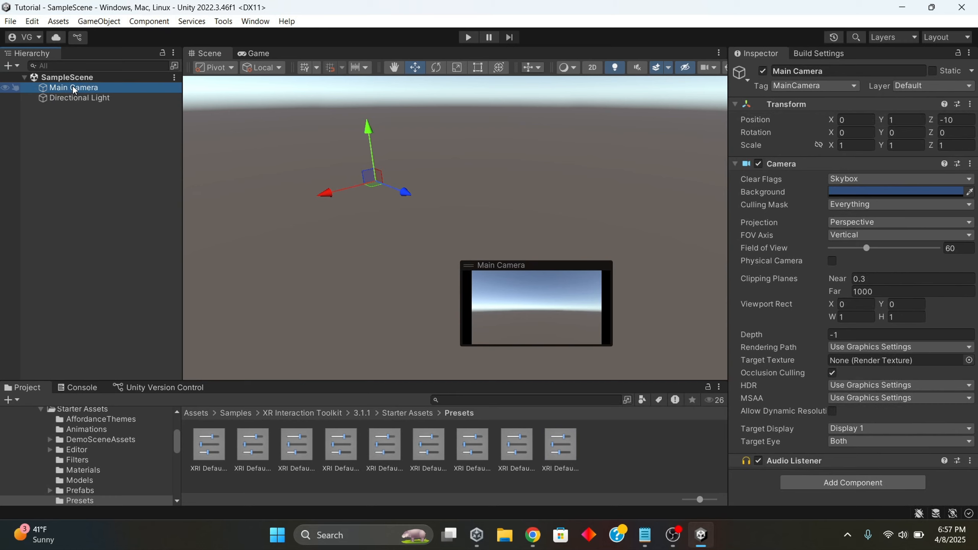
pyautogui.rightClick(75, 89)
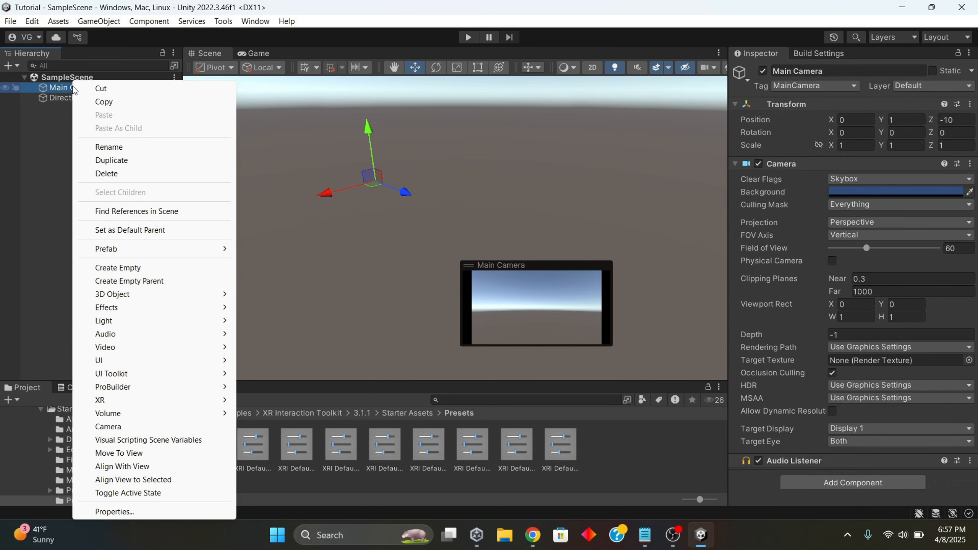
pyautogui.click(107, 174)
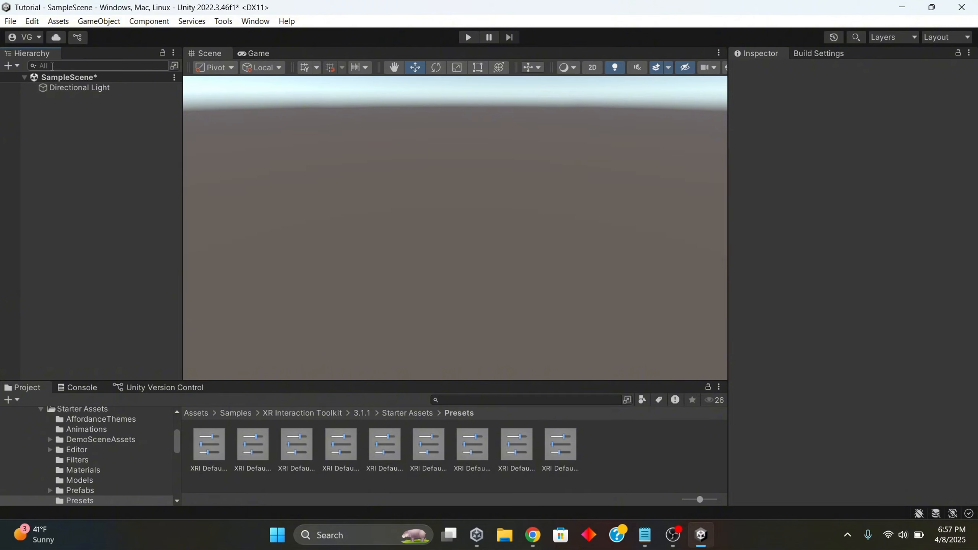
pyautogui.click(10, 21)
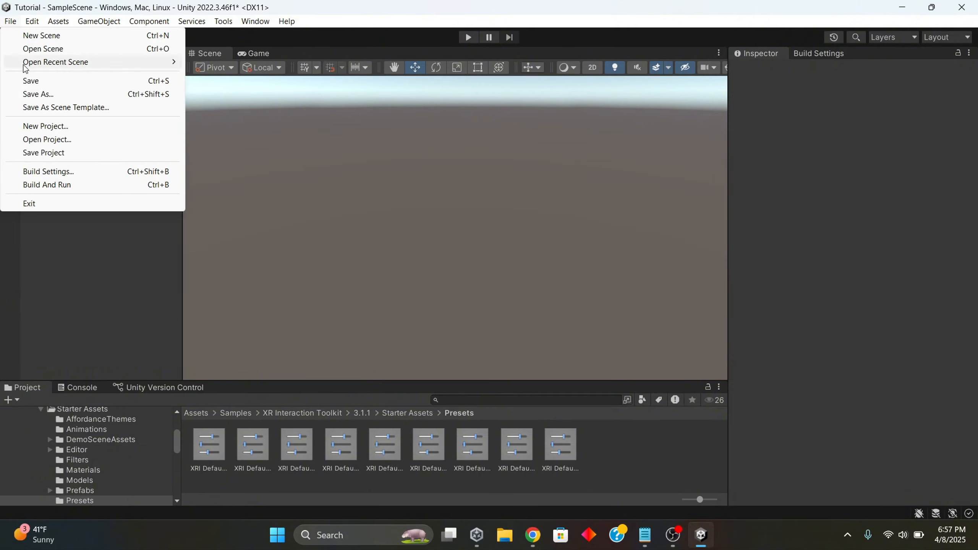
pyautogui.click(24, 81)
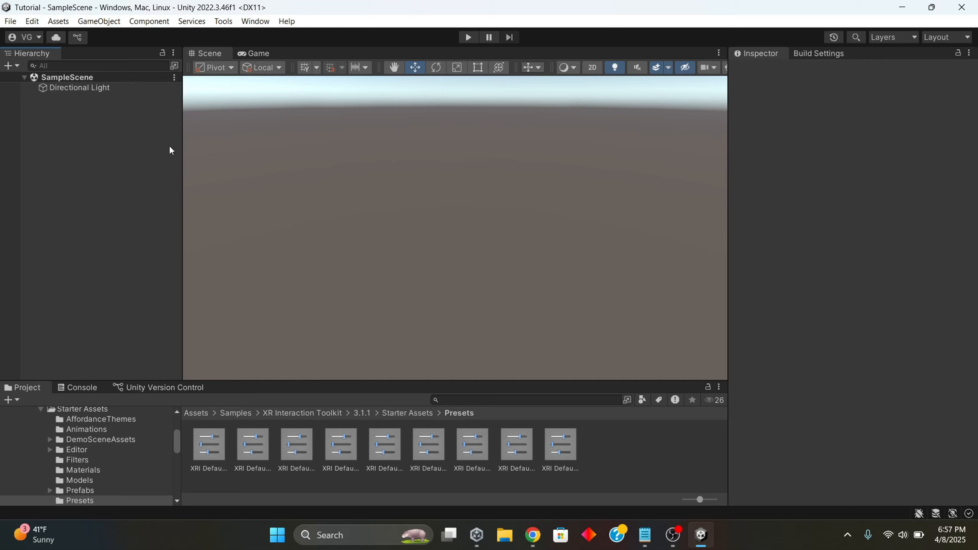
# Step: Add a ProBuilder plane to the scene
pyautogui.rightClick(72, 119)
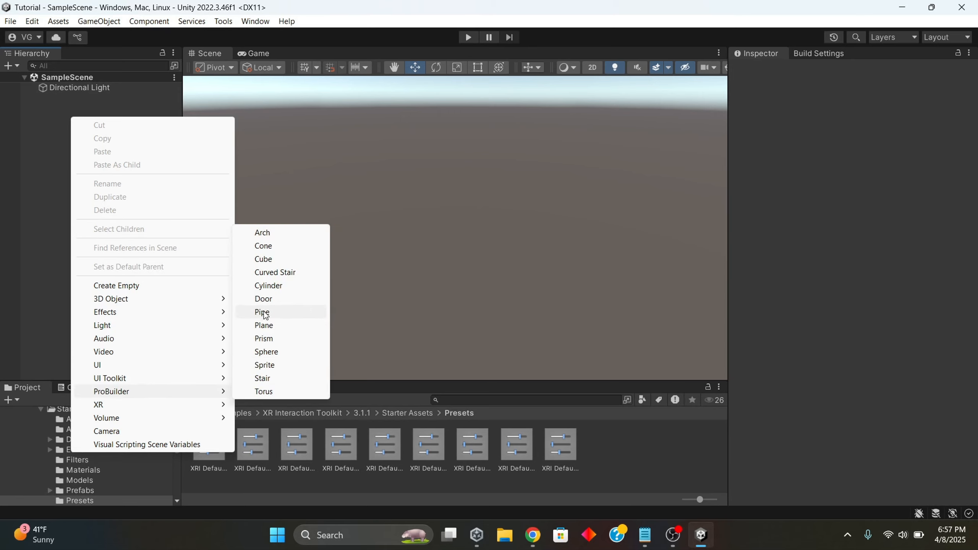
pyautogui.click(270, 327)
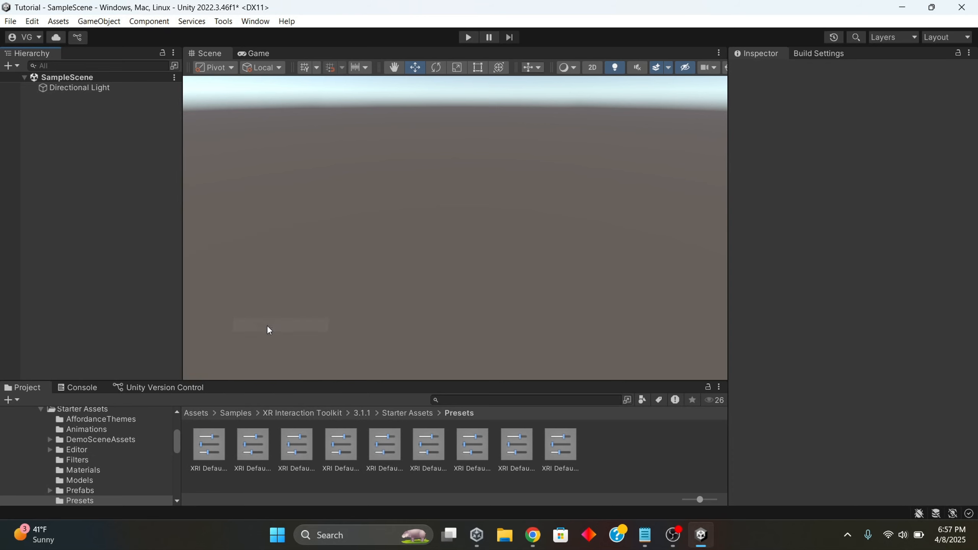
pyautogui.keyDown('alt'); pyautogui.moveTo(341, 299); pyautogui.dragTo(197, 325); pyautogui.keyUp('alt')
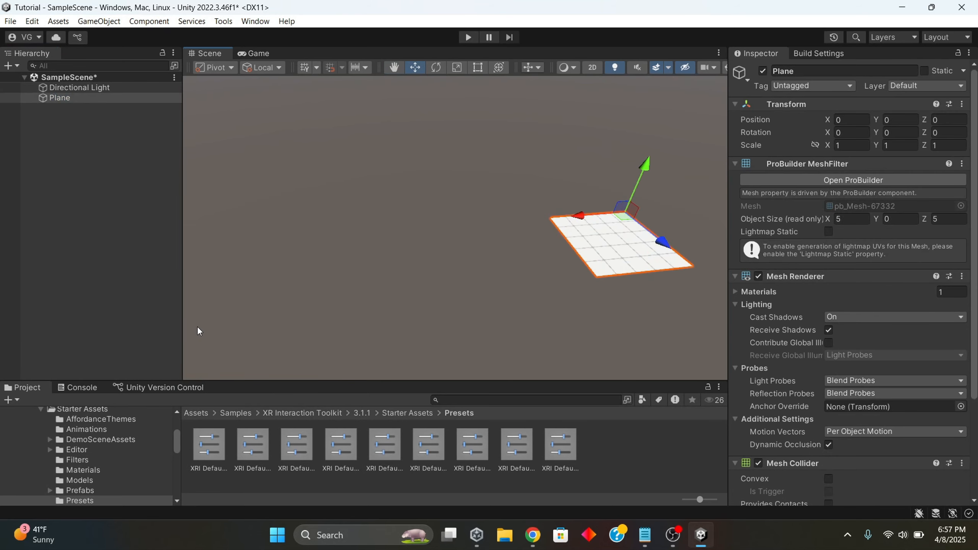
pyautogui.click(61, 97)
pyautogui.rightClick(61, 97)
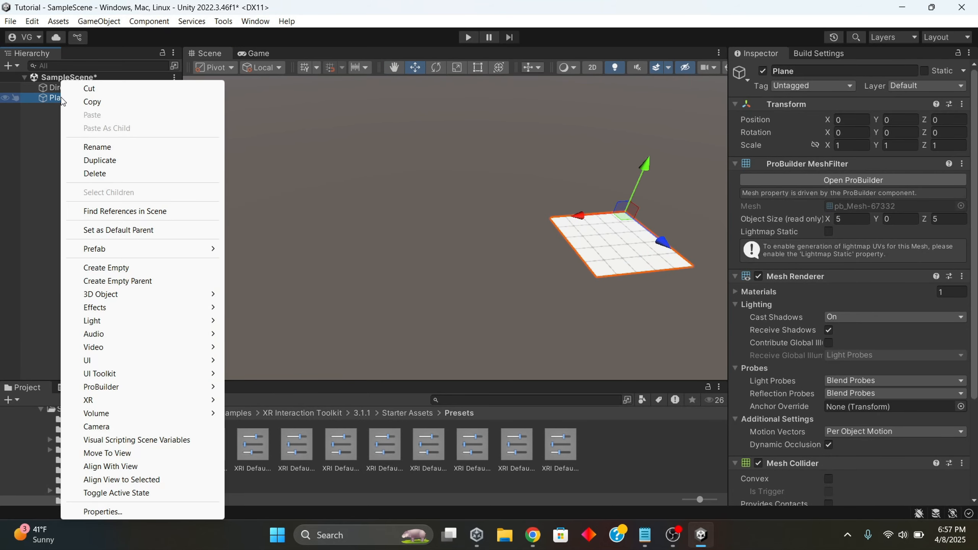
pyautogui.click(84, 158)
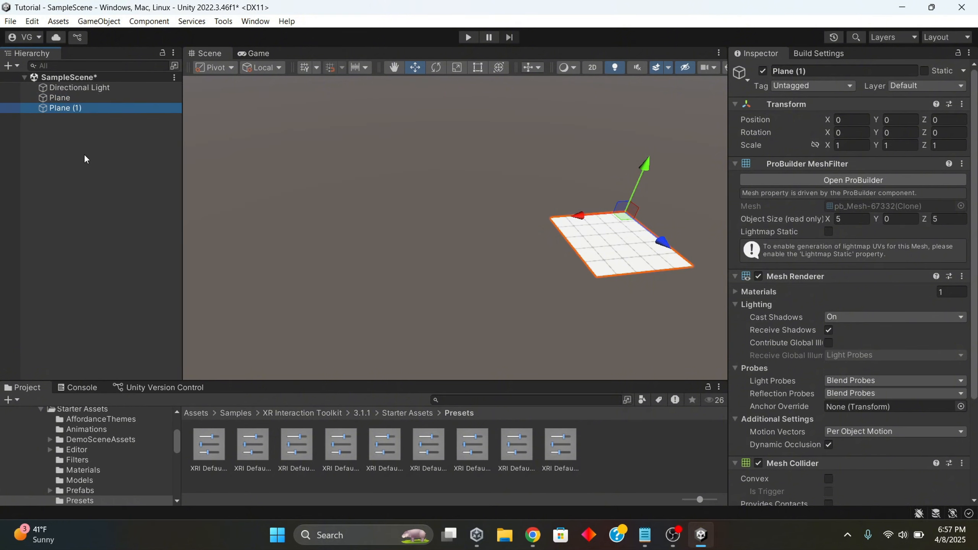
pyautogui.rightClick(71, 108)
pyautogui.click(81, 174)
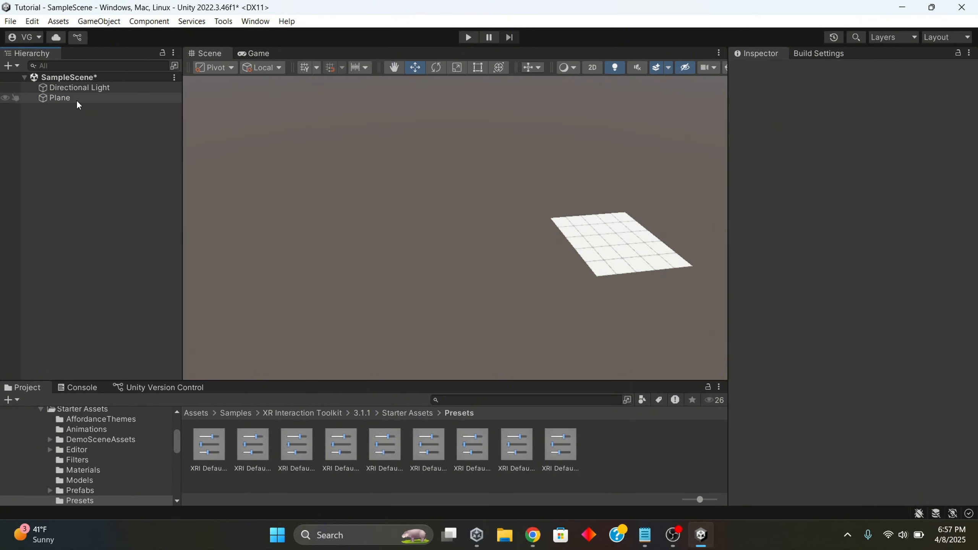
# Step: Rename the plane to Floor and place it above Directional Light in the scene hierarchy
pyautogui.rightClick(78, 102)
pyautogui.click(96, 146)
pyautogui.press('BackSpace')
pyautogui.write('F')
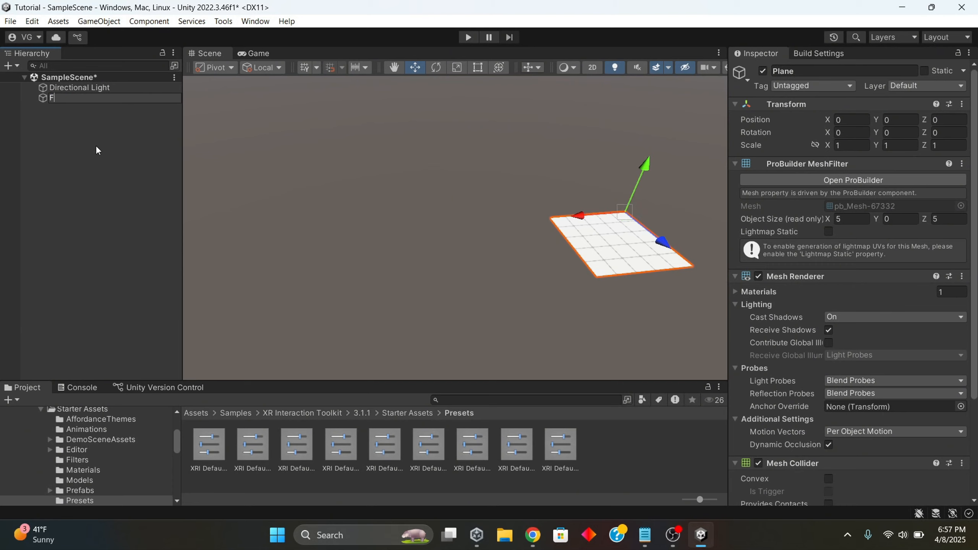
pyautogui.write('loor')
pyautogui.press('Return')
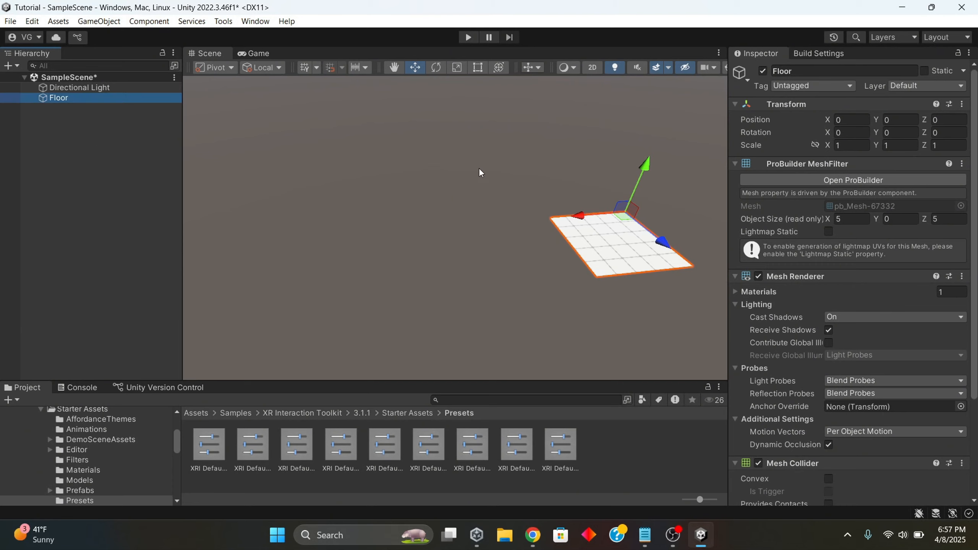
pyautogui.moveTo(95, 96); pyautogui.dragTo(97, 83)
# Step: Scale the Floor plane up uniformly to a scale of about 1.4
pyautogui.moveTo(391, 195); pyautogui.dragTo(203, 259, button='right')
pyautogui.press('Right')
pyautogui.press('Down')
pyautogui.press('f')
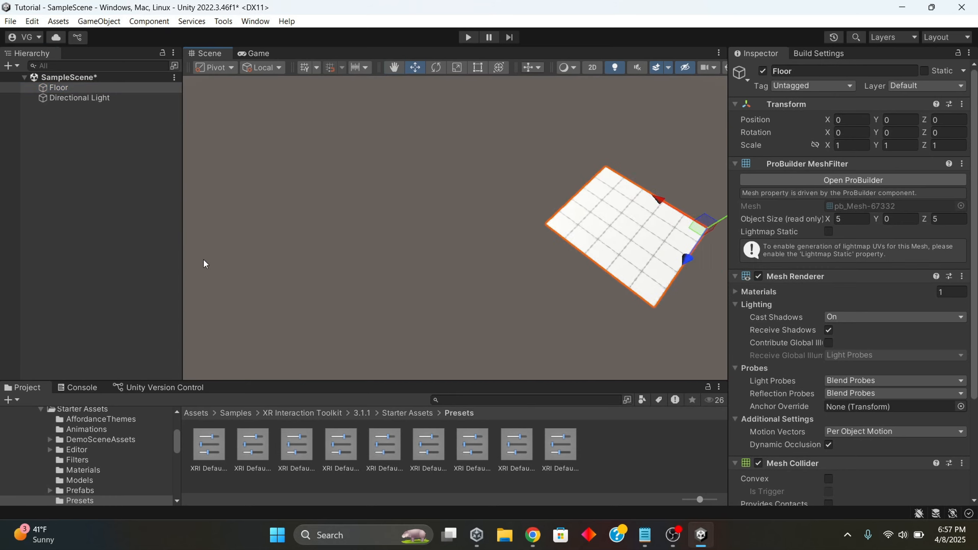
pyautogui.click(457, 68)
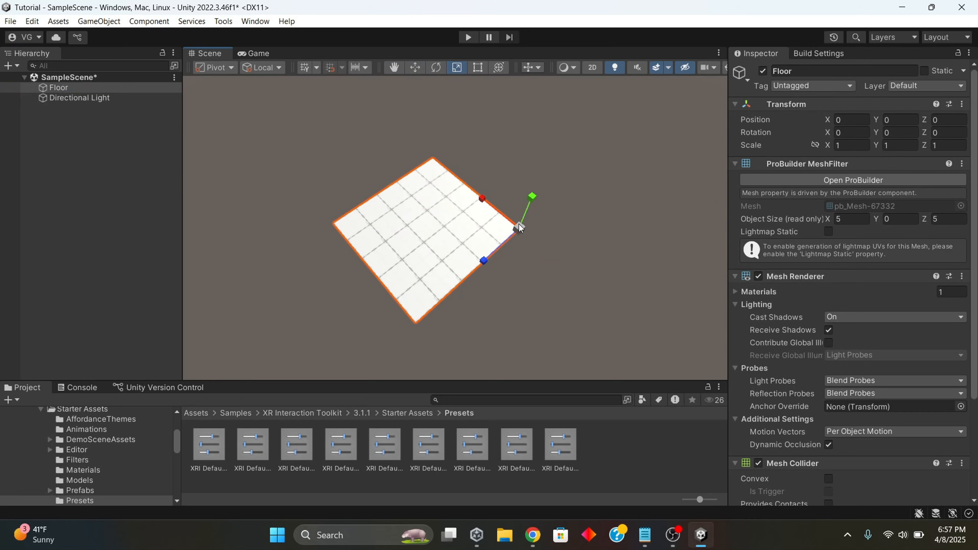
pyautogui.moveTo(520, 227); pyautogui.dragTo(553, 229)
pyautogui.moveTo(390, 204); pyautogui.dragTo(26, 354, button='right')
pyautogui.press('Down')
pyautogui.press('Right')
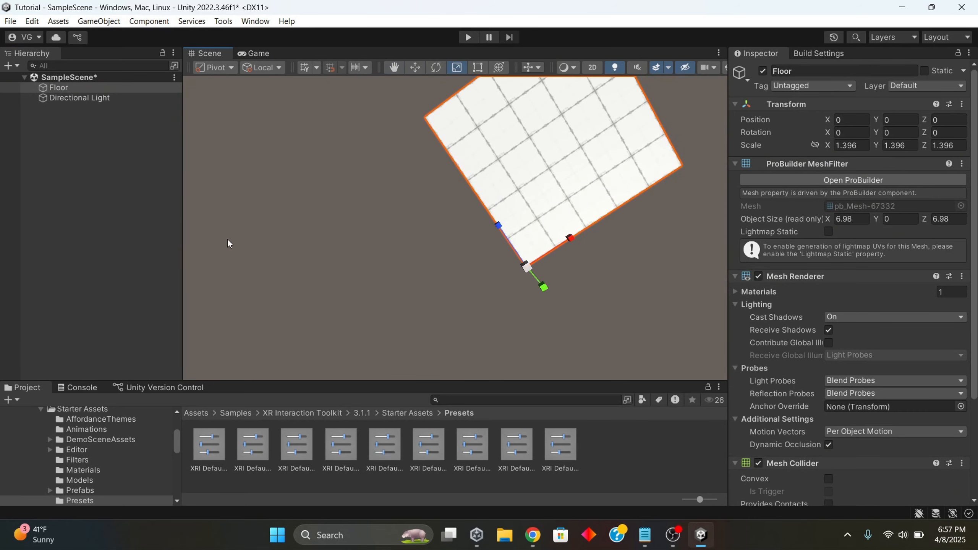
pyautogui.moveTo(227, 239); pyautogui.dragTo(165, 178)
pyautogui.moveTo(201, 188); pyautogui.dragTo(139, 181, button='right')
pyautogui.press('Right')
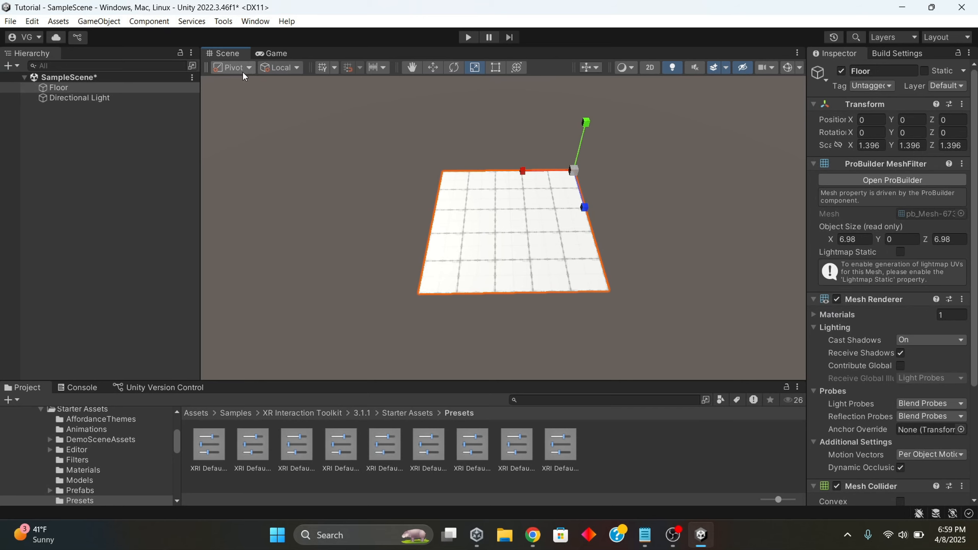
# Step: Open the ProBuilder window and dock it beside Build Settings
pyautogui.click(261, 22)
pyautogui.moveTo(223, 23)
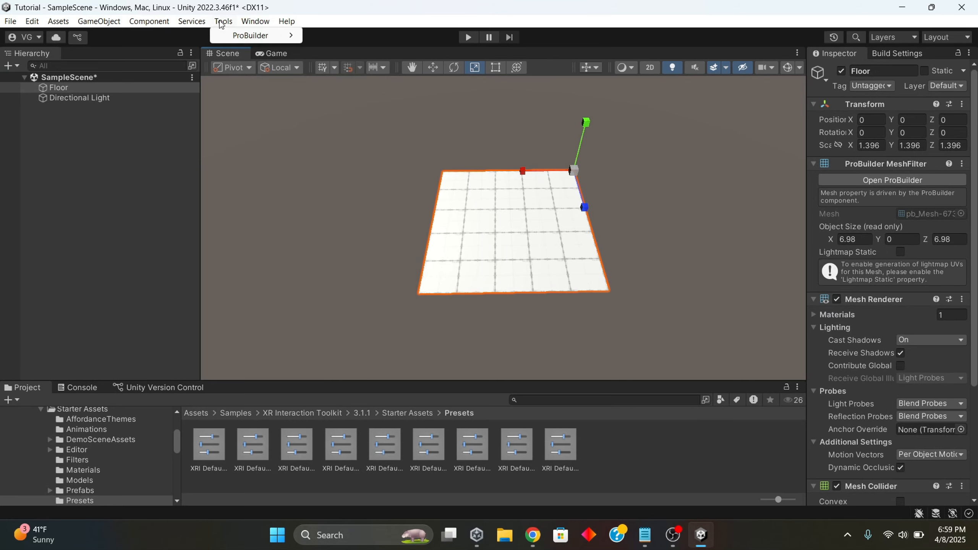
pyautogui.moveTo(242, 38)
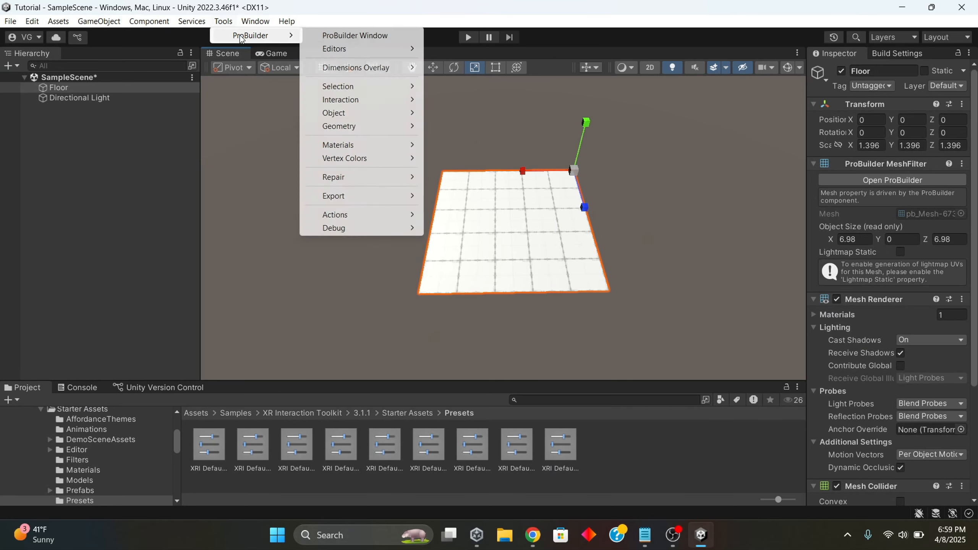
pyautogui.click(324, 36)
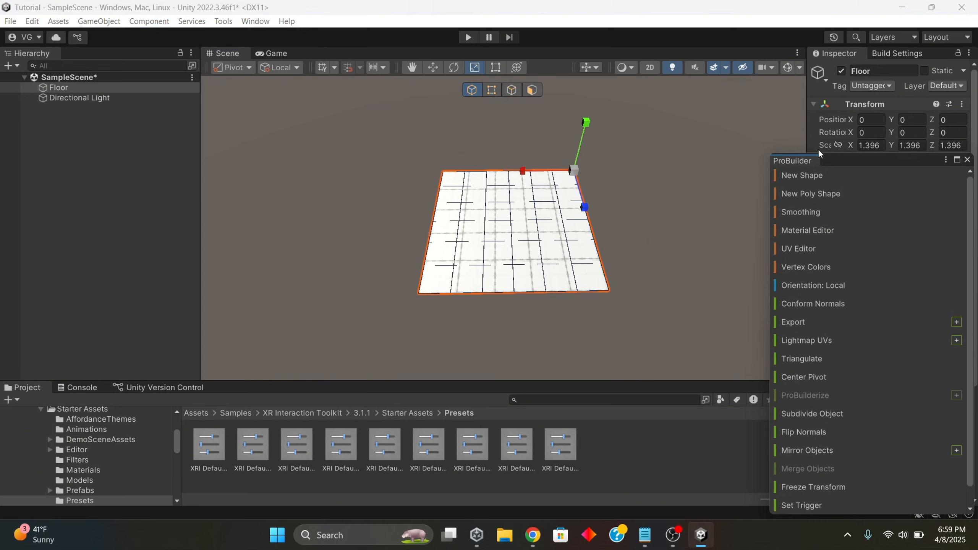
pyautogui.moveTo(797, 157); pyautogui.dragTo(901, 117)
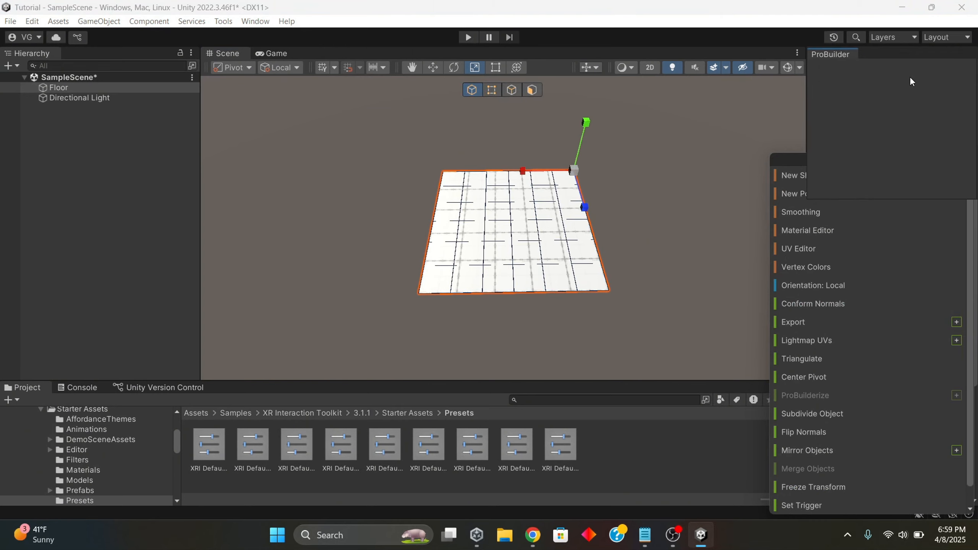
pyautogui.moveTo(913, 82); pyautogui.dragTo(938, 56)
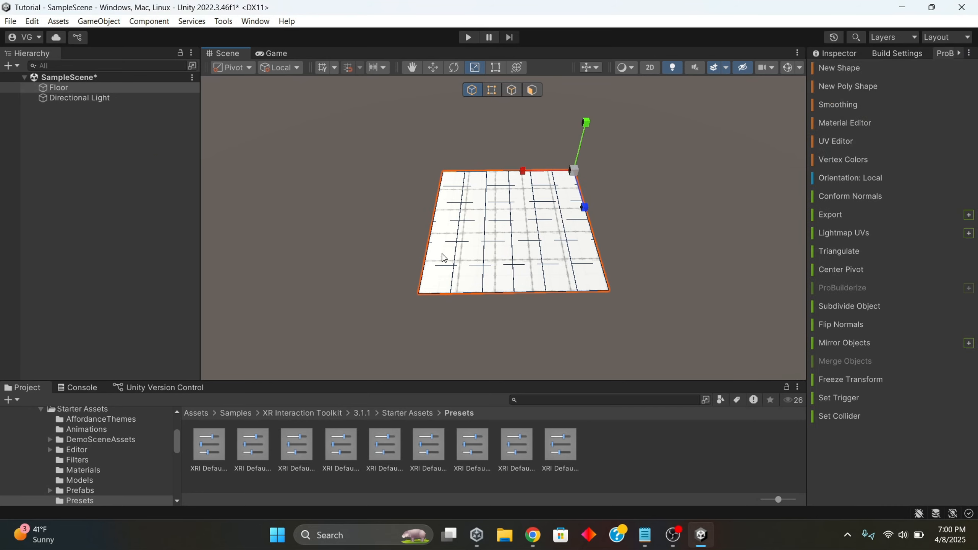
# Step: In edge selection mode, rotate individual border edges on all sides of the Floor to give it an irregular, jagged outline
pyautogui.click(512, 91)
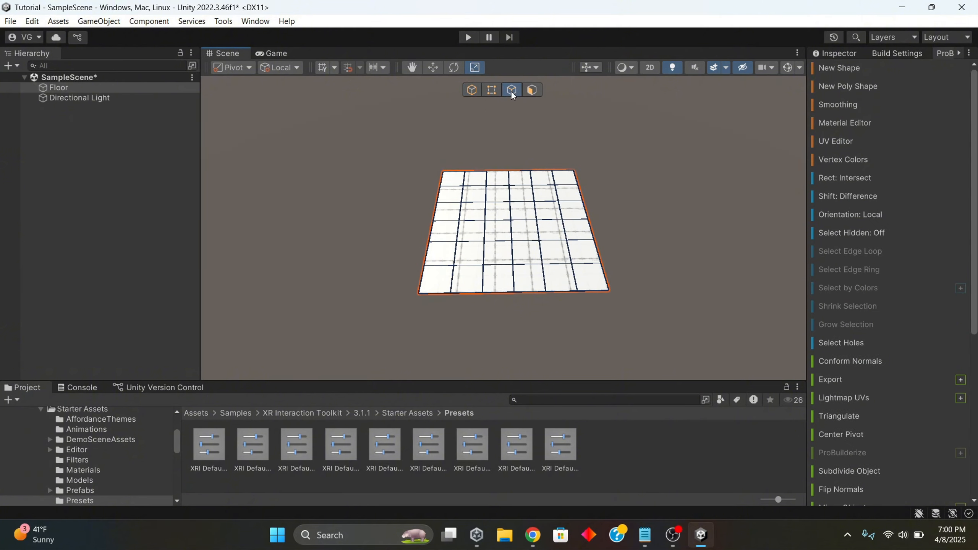
pyautogui.click(464, 140)
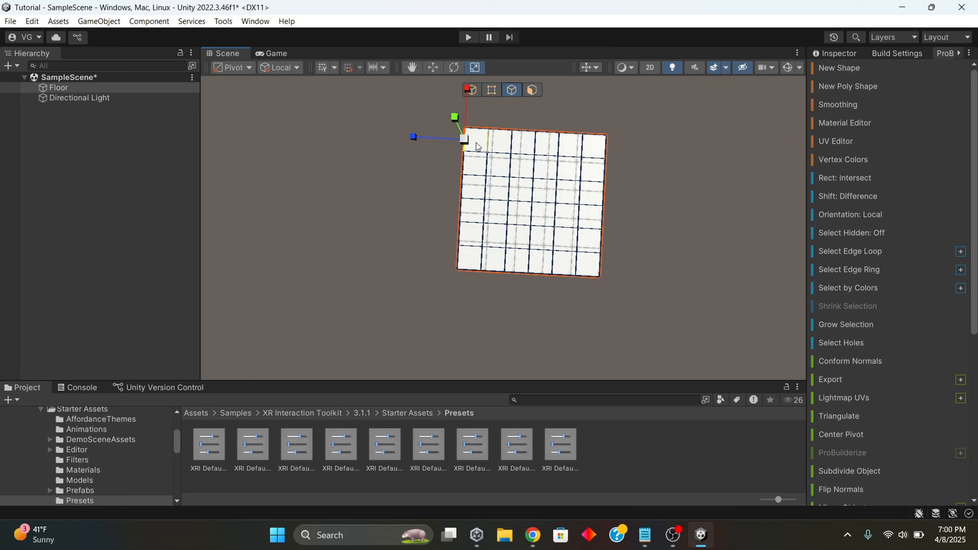
pyautogui.click(433, 67)
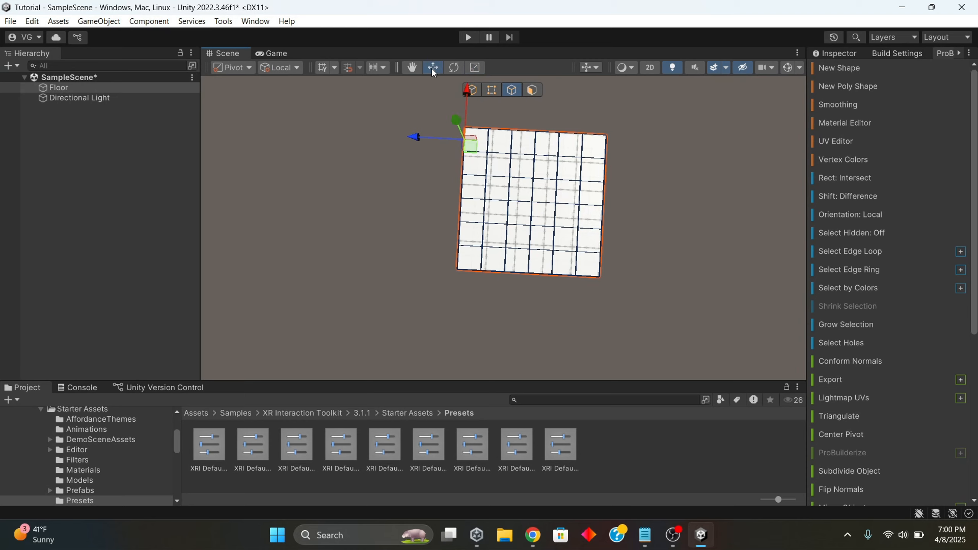
pyautogui.click(454, 67)
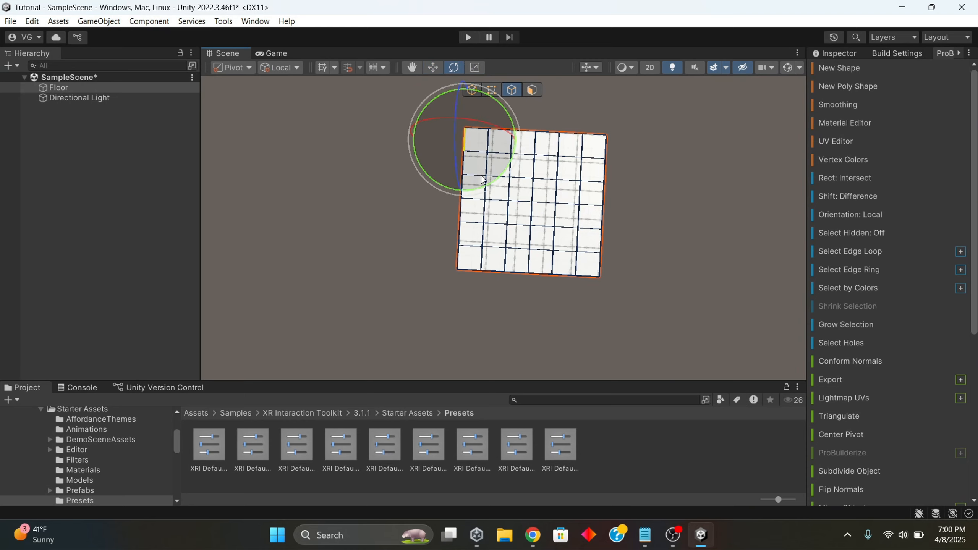
pyautogui.moveTo(497, 183); pyautogui.dragTo(528, 135)
pyautogui.click(526, 132)
pyautogui.moveTo(562, 163); pyautogui.dragTo(525, 176)
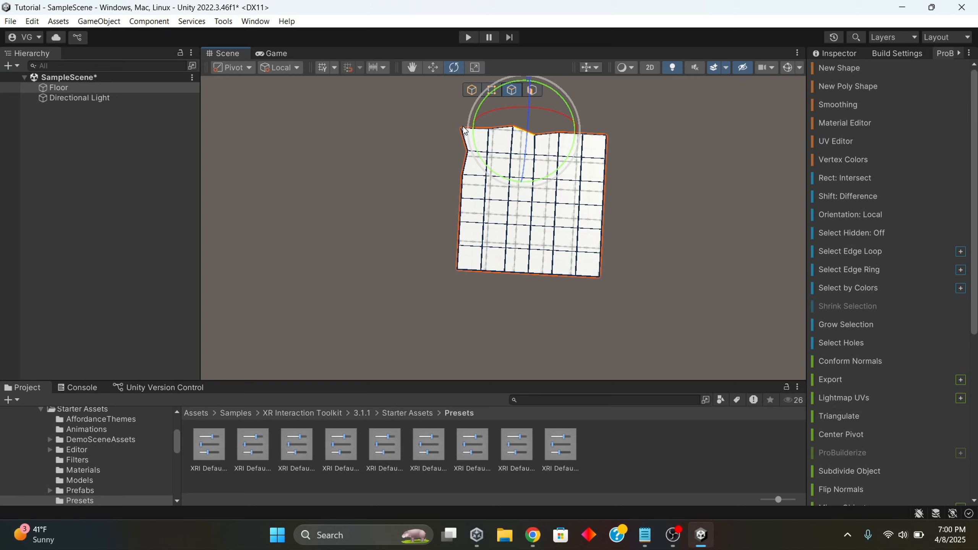
pyautogui.click(466, 163)
pyautogui.moveTo(459, 213); pyautogui.dragTo(444, 235)
pyautogui.click(458, 237)
pyautogui.moveTo(491, 270); pyautogui.dragTo(512, 243)
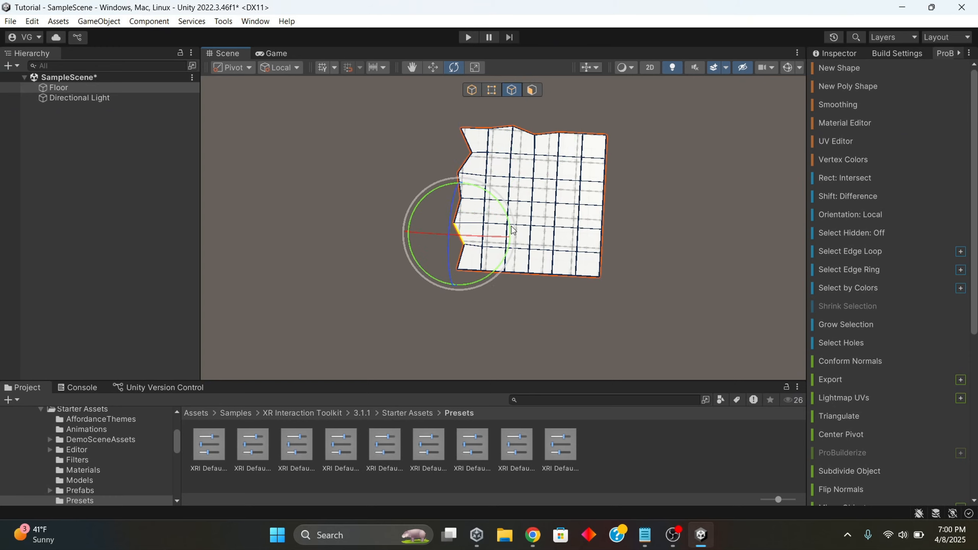
pyautogui.click(535, 273)
pyautogui.moveTo(503, 315); pyautogui.dragTo(536, 265)
pyautogui.click(602, 220)
pyautogui.click(592, 134)
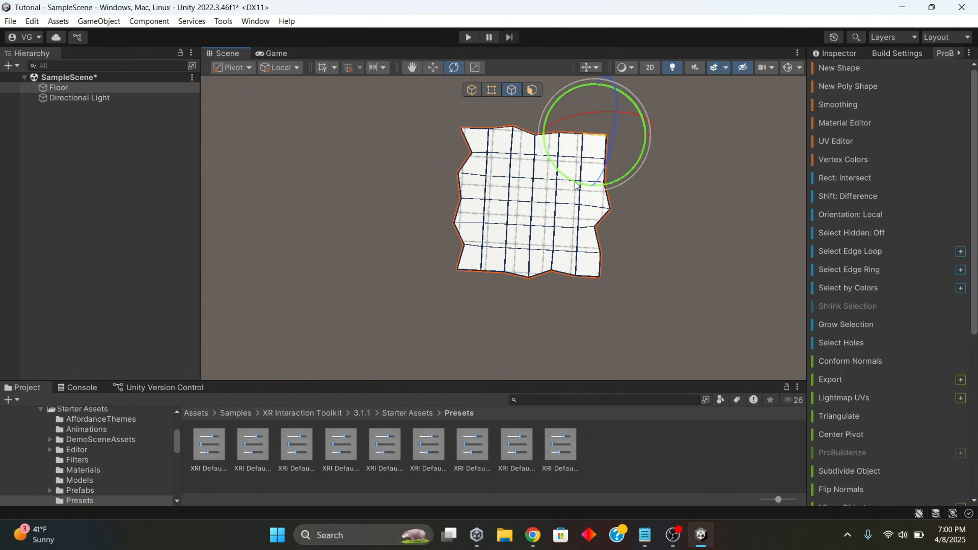
pyautogui.moveTo(594, 185); pyautogui.dragTo(543, 186)
pyautogui.click(495, 278)
pyautogui.moveTo(518, 315); pyautogui.dragTo(424, 223)
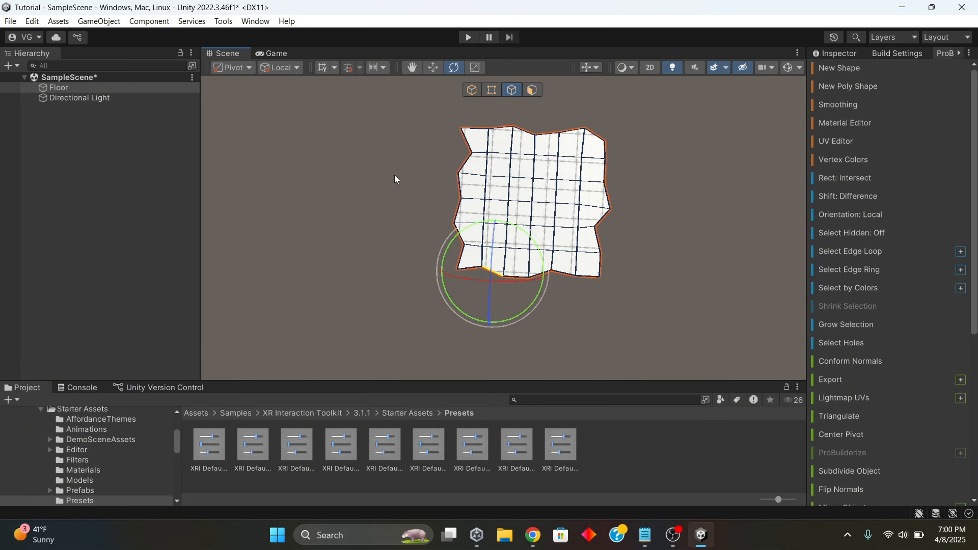
# Step: Examine the Floor's jagged outline from several angles and distances
pyautogui.moveTo(394, 174); pyautogui.dragTo(517, 165, button='right')
pyautogui.keyDown('alt'); pyautogui.moveTo(517, 166); pyautogui.dragTo(314, 98); pyautogui.keyUp('alt')
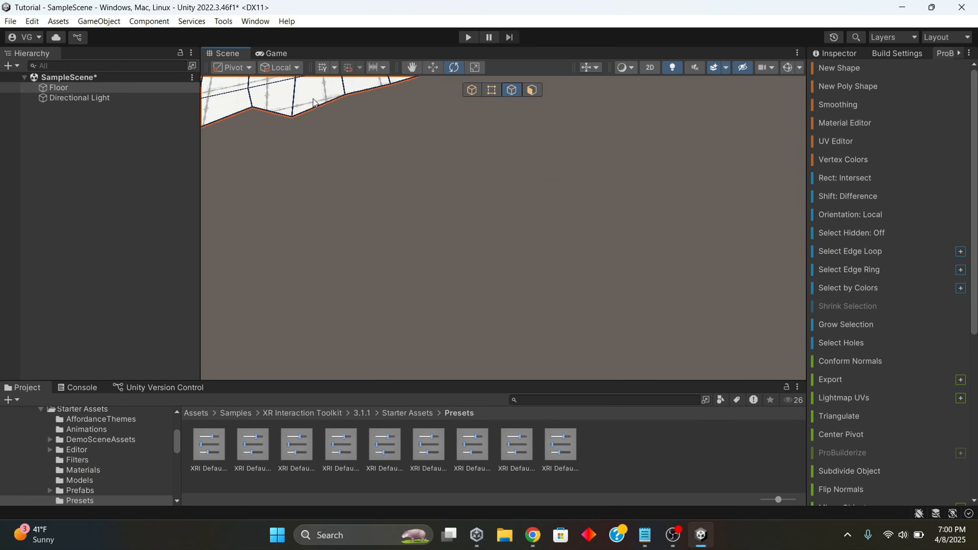
pyautogui.scroll(-8, 313, 98)
pyautogui.keyDown('alt'); pyautogui.moveTo(435, 136); pyautogui.dragTo(775, 243); pyautogui.keyUp('alt')
pyautogui.scroll(-3, 773, 238)
pyautogui.scroll(5, 545, 198)
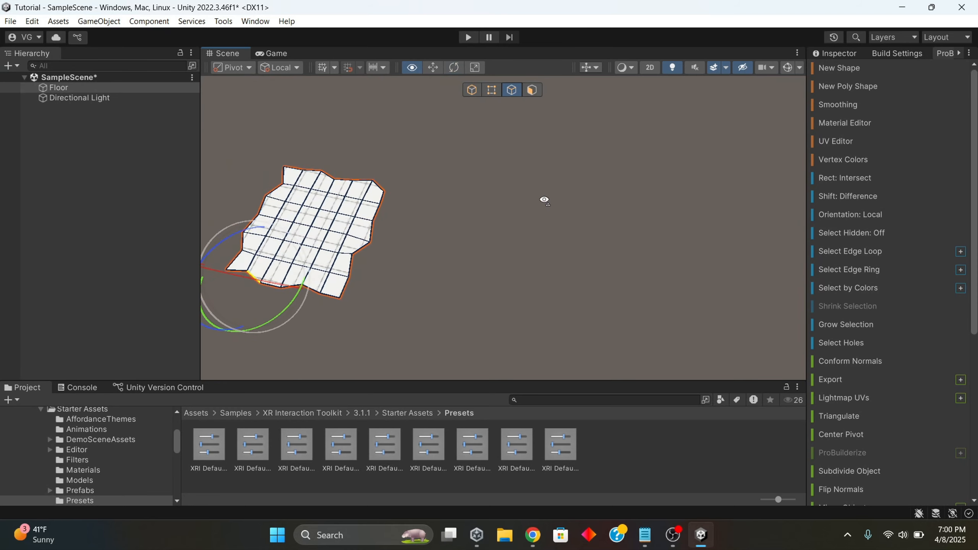
pyautogui.keyDown('alt'); pyautogui.moveTo(544, 199); pyautogui.dragTo(369, 211); pyautogui.keyUp('alt')
pyautogui.scroll(3, 368, 211)
pyautogui.scroll(3, 365, 215)
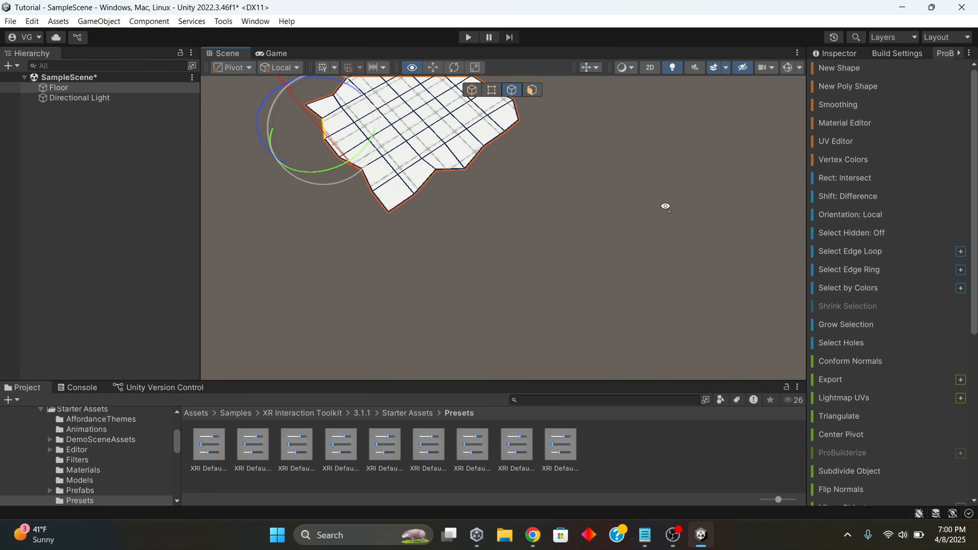
pyautogui.keyDown('alt'); pyautogui.moveTo(666, 205); pyautogui.dragTo(866, 260); pyautogui.keyUp('alt')
pyautogui.press('Down')
pyautogui.press('Left')
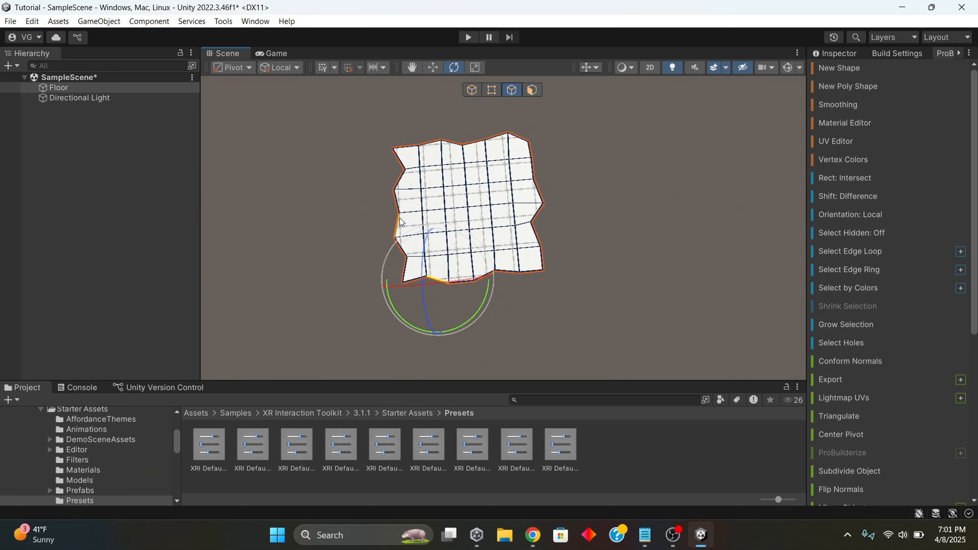
# Step: Select all outer border edges of the Floor together and extrude them upward into low walls around it
pyautogui.click(400, 222)
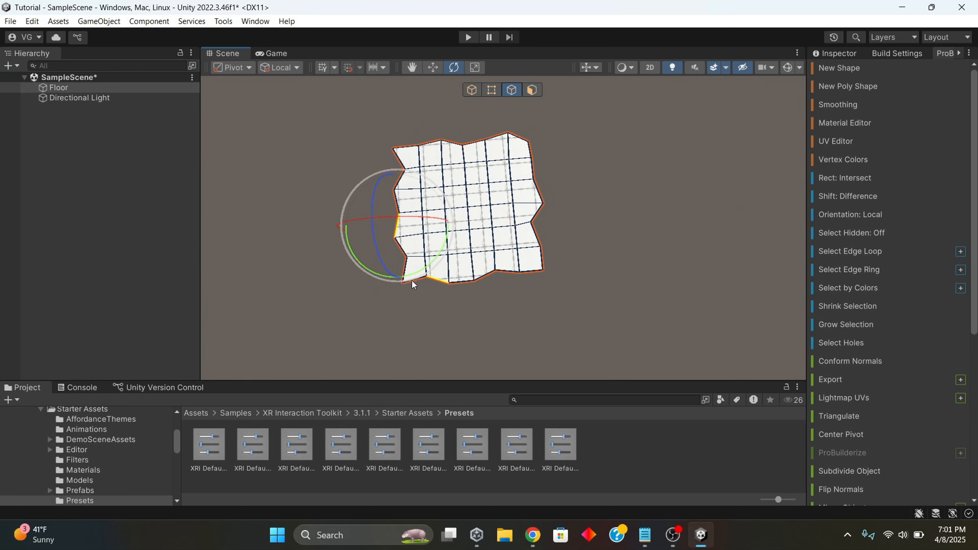
pyautogui.keyDown('shift'); pyautogui.click(458, 281); pyautogui.keyUp('shift')
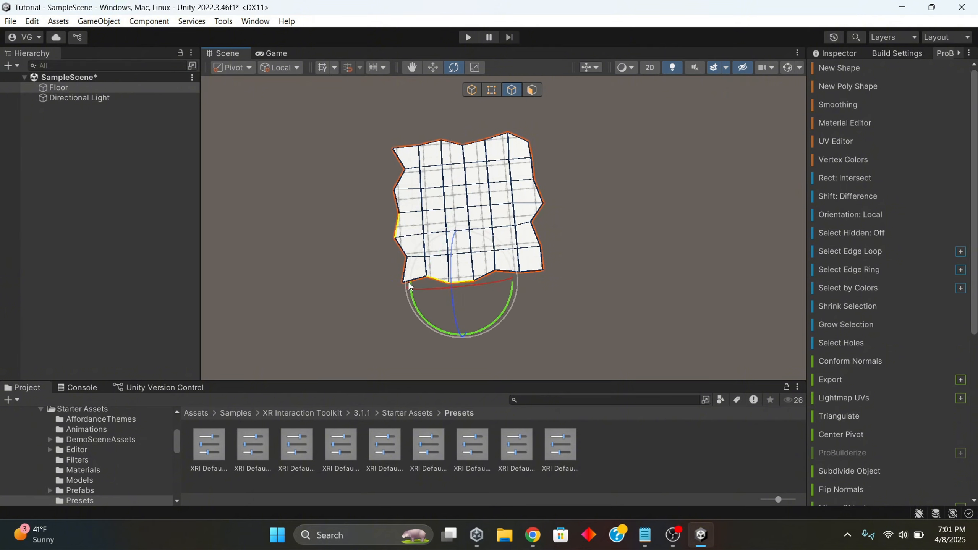
pyautogui.keyDown('shift'); pyautogui.click(398, 247); pyautogui.keyUp('shift')
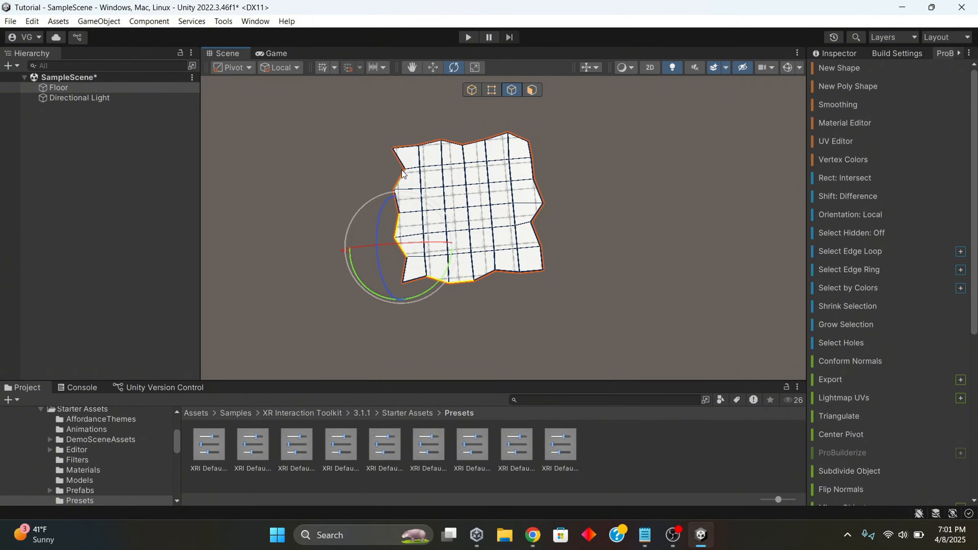
pyautogui.click(432, 67)
pyautogui.keyDown('shift'); pyautogui.click(398, 159); pyautogui.keyUp('shift')
pyautogui.keyDown('shift'); pyautogui.click(429, 144); pyautogui.keyUp('shift')
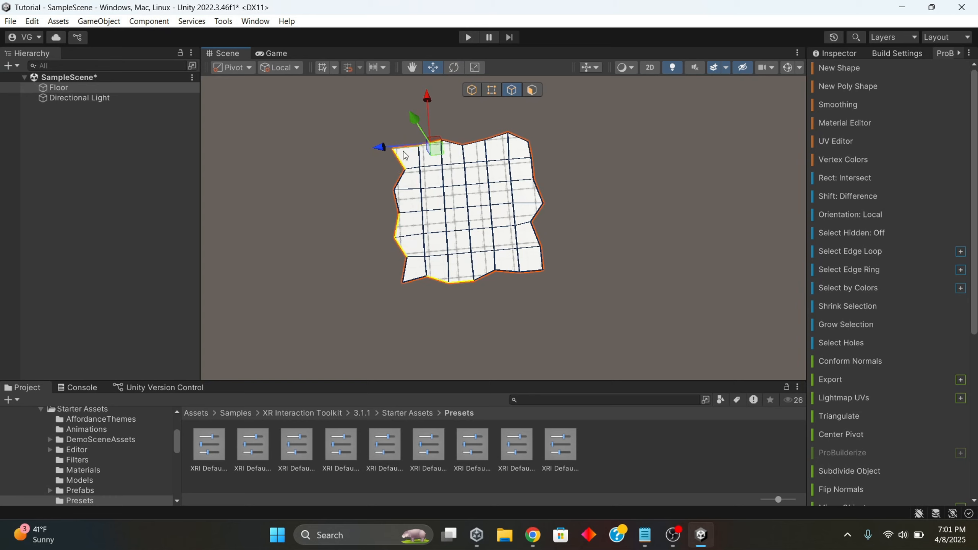
pyautogui.keyDown('shift'); pyautogui.click(398, 180); pyautogui.keyUp('shift')
pyautogui.keyDown('shift'); pyautogui.click(396, 201); pyautogui.keyUp('shift')
pyautogui.keyDown('shift'); pyautogui.click(405, 270); pyautogui.keyUp('shift')
pyautogui.keyDown('shift'); pyautogui.click(415, 279); pyautogui.keyUp('shift')
pyautogui.keyDown('shift'); pyautogui.click(485, 276); pyautogui.keyUp('shift')
pyautogui.keyDown('shift'); pyautogui.click(508, 272); pyautogui.keyUp('shift')
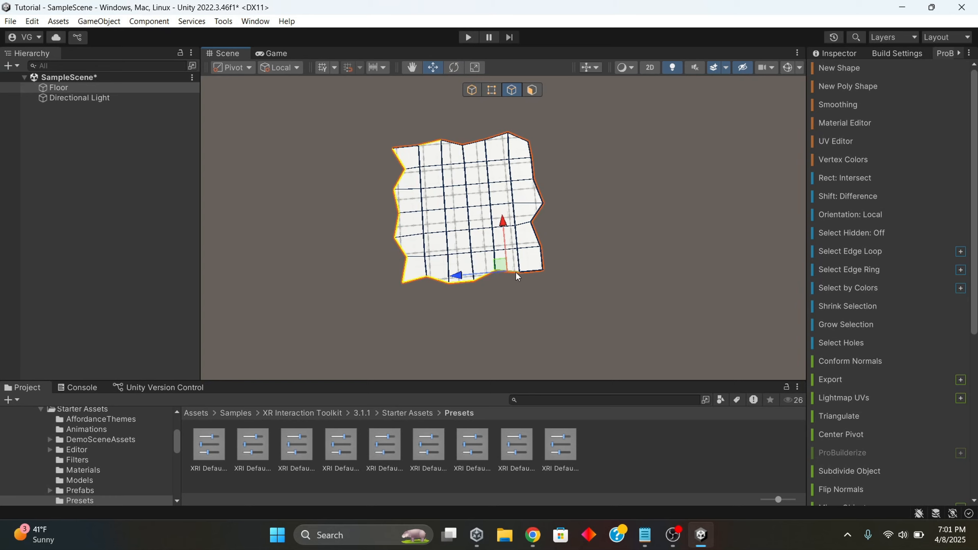
pyautogui.keyDown('shift'); pyautogui.click(531, 271); pyautogui.keyUp('shift')
pyautogui.keyDown('shift'); pyautogui.click(541, 259); pyautogui.keyUp('shift')
pyautogui.keyDown('shift'); pyautogui.click(536, 233); pyautogui.keyUp('shift')
pyautogui.keyDown('shift'); pyautogui.click(537, 184); pyautogui.keyUp('shift')
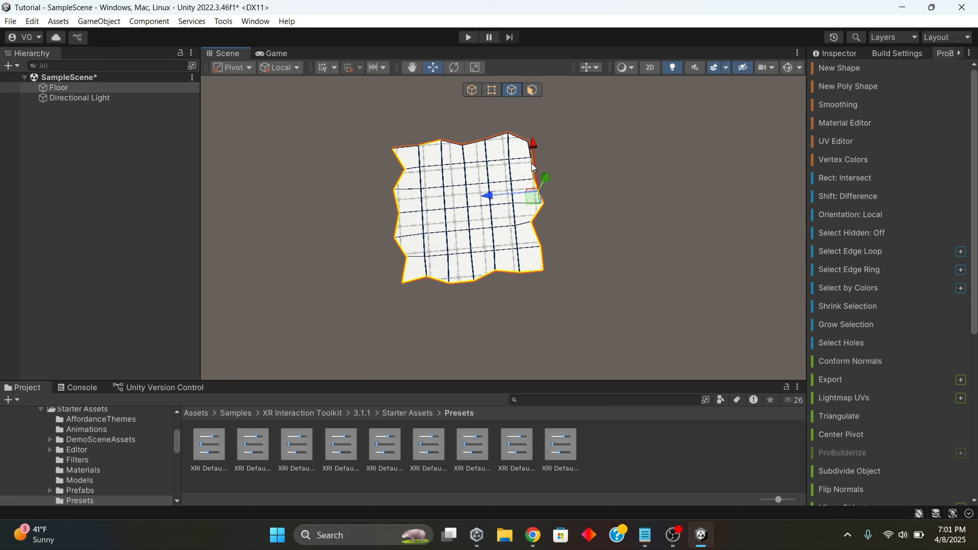
pyautogui.keyDown('shift'); pyautogui.click(497, 139); pyautogui.keyUp('shift')
pyautogui.keyDown('shift'); pyautogui.click(519, 137); pyautogui.keyUp('shift')
pyautogui.keyDown('shift'); pyautogui.click(530, 150); pyautogui.keyUp('shift')
pyautogui.keyDown('shift'); pyautogui.click(532, 168); pyautogui.keyUp('shift')
pyautogui.keyDown('shift'); pyautogui.click(474, 142); pyautogui.keyUp('shift')
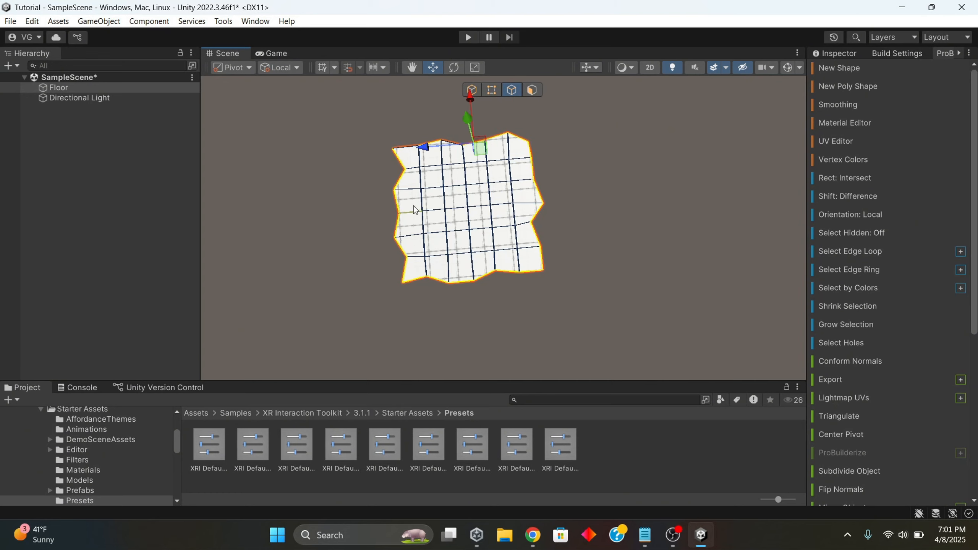
pyautogui.keyDown('shift'); pyautogui.click(456, 145); pyautogui.keyUp('shift')
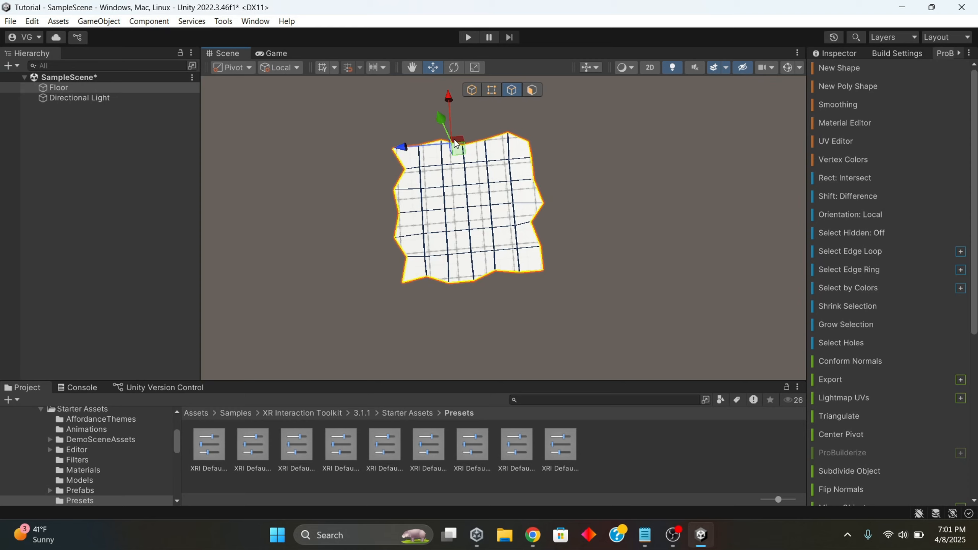
pyautogui.keyDown('shift'); pyautogui.moveTo(456, 144); pyautogui.dragTo(456, 141); pyautogui.keyUp('shift')
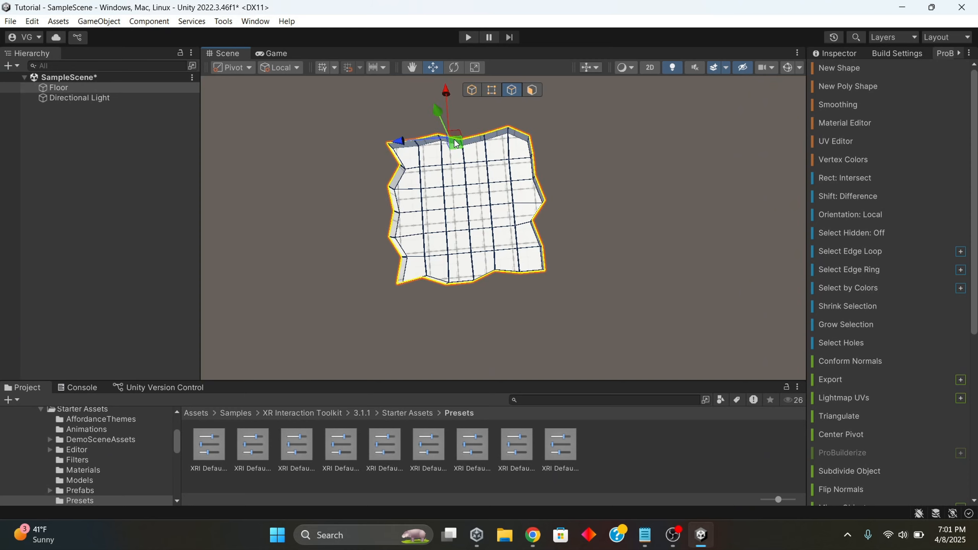
# Step: Raise the surrounding walls and extrude their upper edges in further tiers that rise and taper inward
pyautogui.keyDown('alt'); pyautogui.moveTo(578, 178); pyautogui.dragTo(517, 26); pyautogui.keyUp('alt')
pyautogui.press('Left')
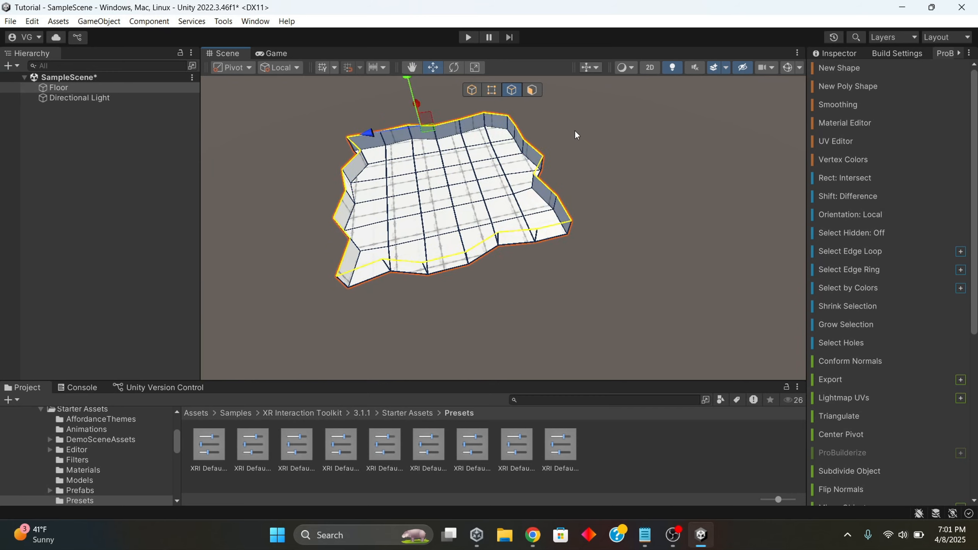
pyautogui.moveTo(575, 131); pyautogui.dragTo(526, 106, button='right')
pyautogui.moveTo(483, 112); pyautogui.dragTo(472, 56)
pyautogui.scroll(-3, 725, 174)
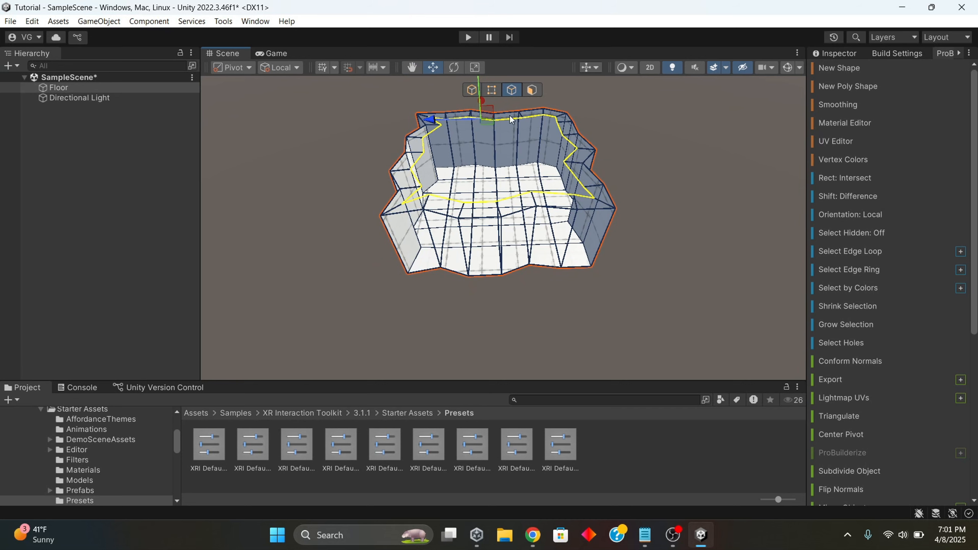
pyautogui.scroll(-3, 499, 140)
pyautogui.moveTo(489, 131); pyautogui.dragTo(486, 81)
pyautogui.click(475, 67)
pyautogui.click(428, 69)
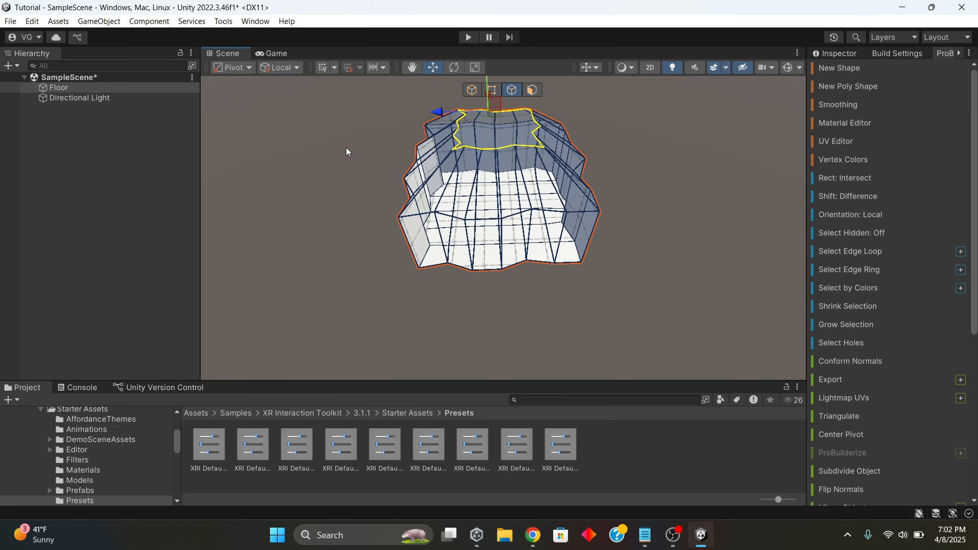
# Step: View the map from inside the walls, return to object selection mode and deselect the Floor
pyautogui.keyDown('alt'); pyautogui.moveTo(345, 146); pyautogui.dragTo(354, 147); pyautogui.keyUp('alt')
pyautogui.scroll(6, 353, 147)
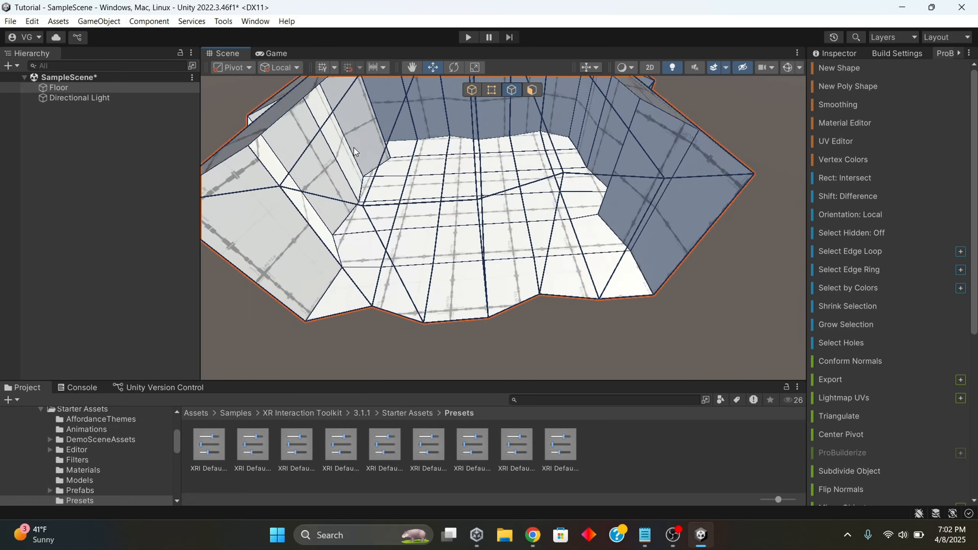
pyautogui.scroll(6, 354, 148)
pyautogui.moveTo(486, 160); pyautogui.dragTo(509, 138, button='right')
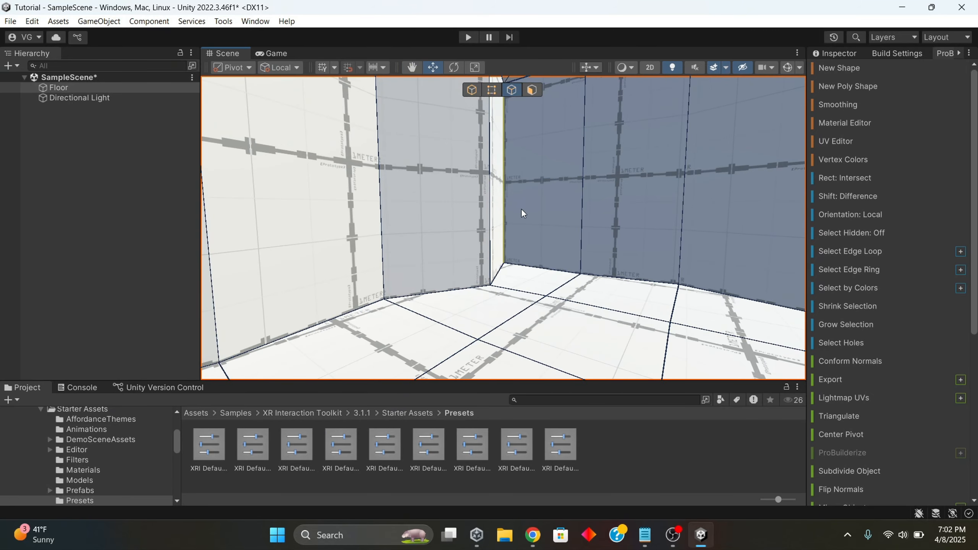
pyautogui.moveTo(521, 209); pyautogui.dragTo(570, 263, button='right')
pyautogui.scroll(-2, 570, 261)
pyautogui.click(471, 88)
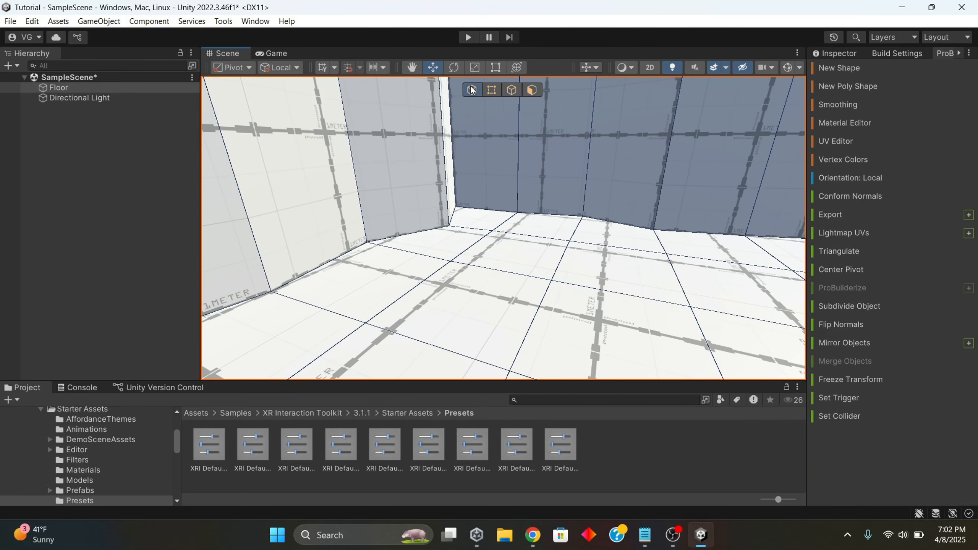
pyautogui.click(839, 58)
pyautogui.click(76, 246)
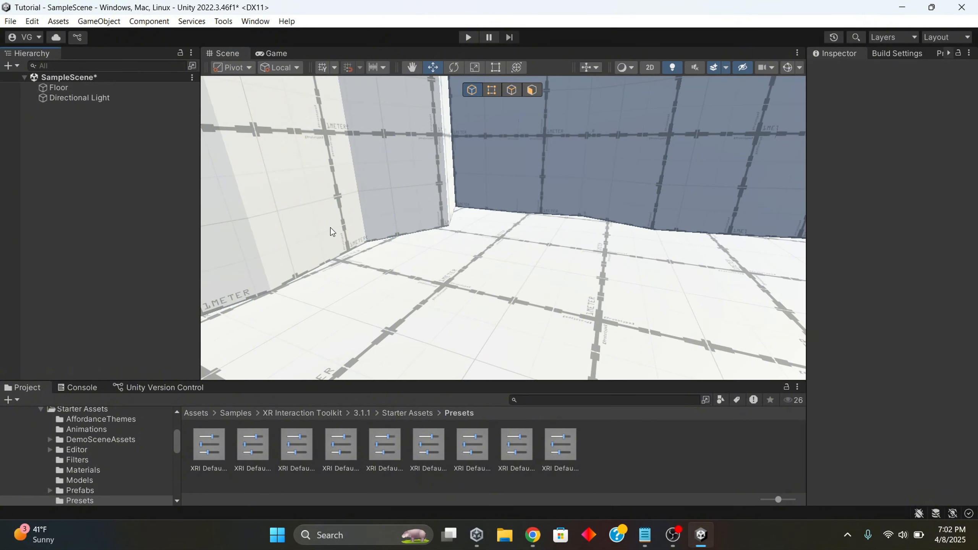
# Step: Open the project's root Assets folder and check Mats.unitypackage in the Gorilla Tag Fan Game Tut folder on Google Drive in Chrome
pyautogui.scroll(5, 54, 427)
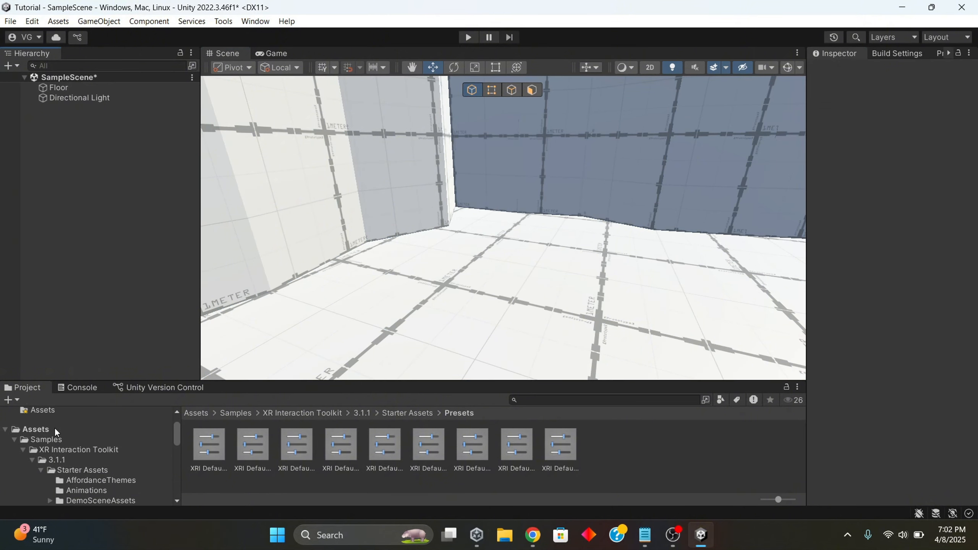
pyautogui.click(36, 440)
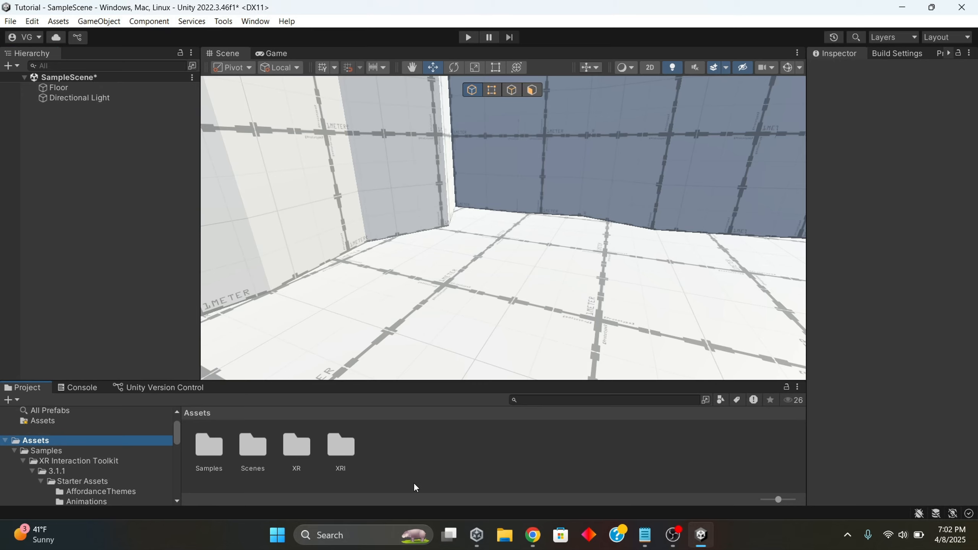
pyautogui.click(533, 535)
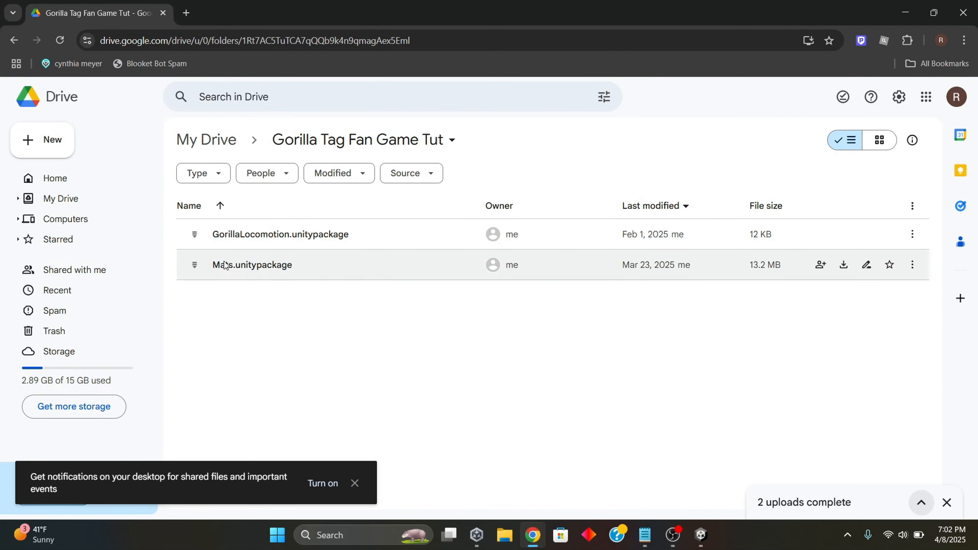
pyautogui.moveTo(233, 266)
pyautogui.click(701, 538)
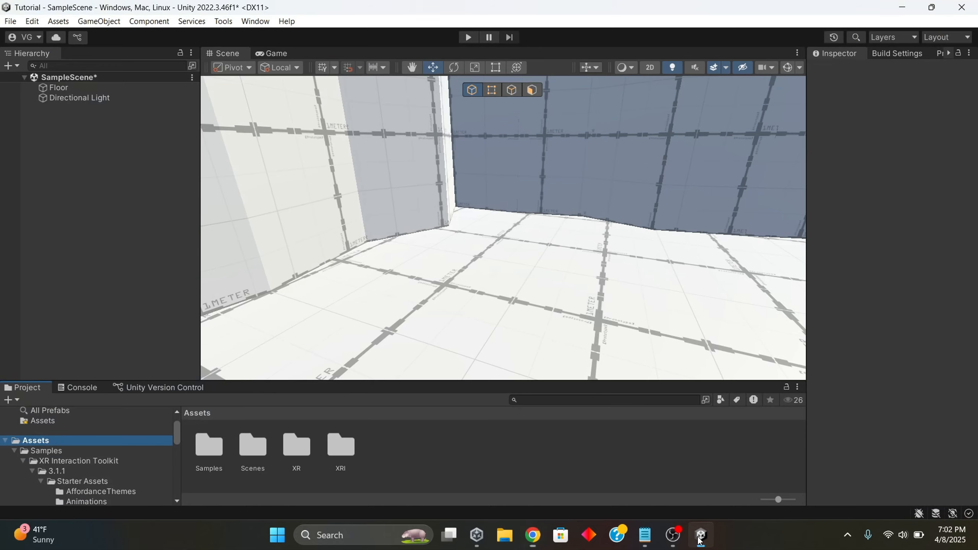
# Step: Create a new folder named Mats in the project's Assets folder
pyautogui.rightClick(431, 465)
pyautogui.moveTo(521, 101)
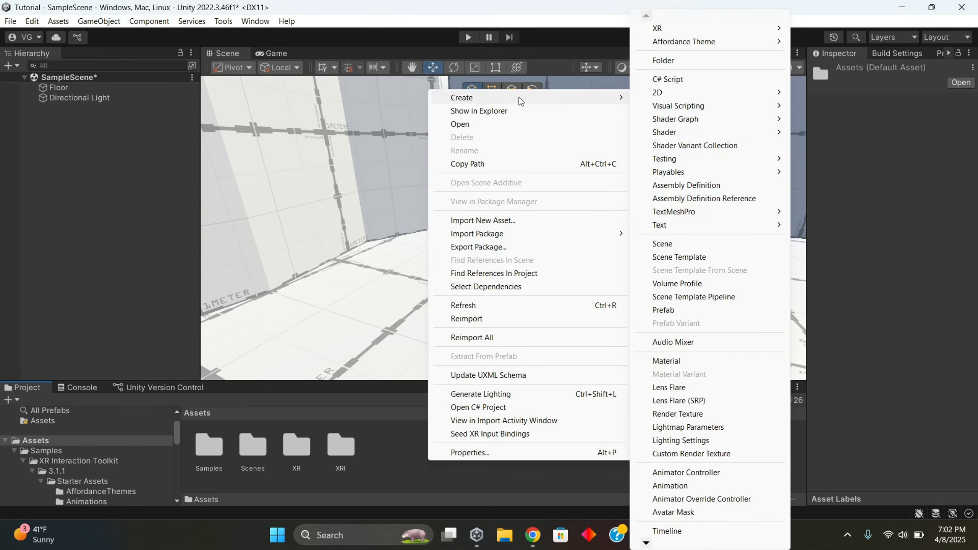
pyautogui.click(664, 61)
pyautogui.press('BackSpace')
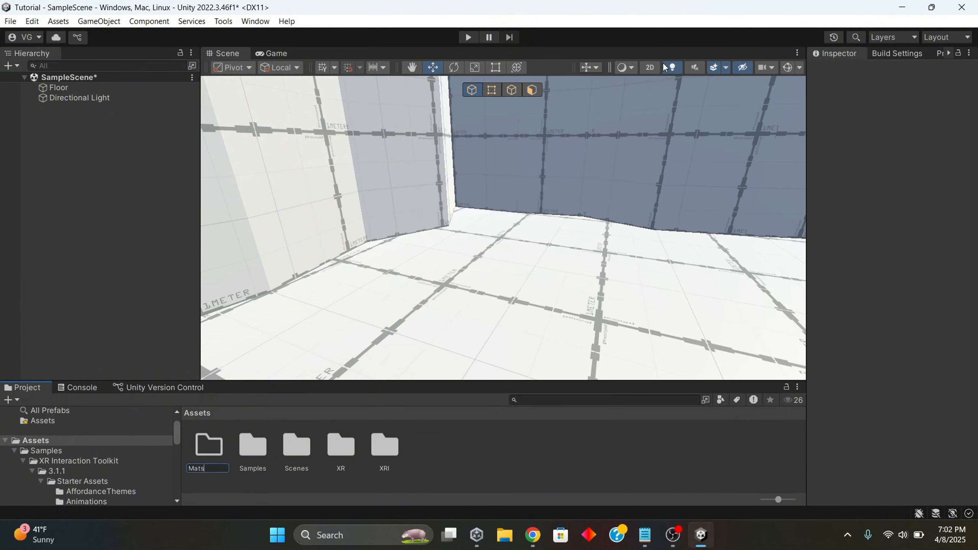
pyautogui.press('Return')
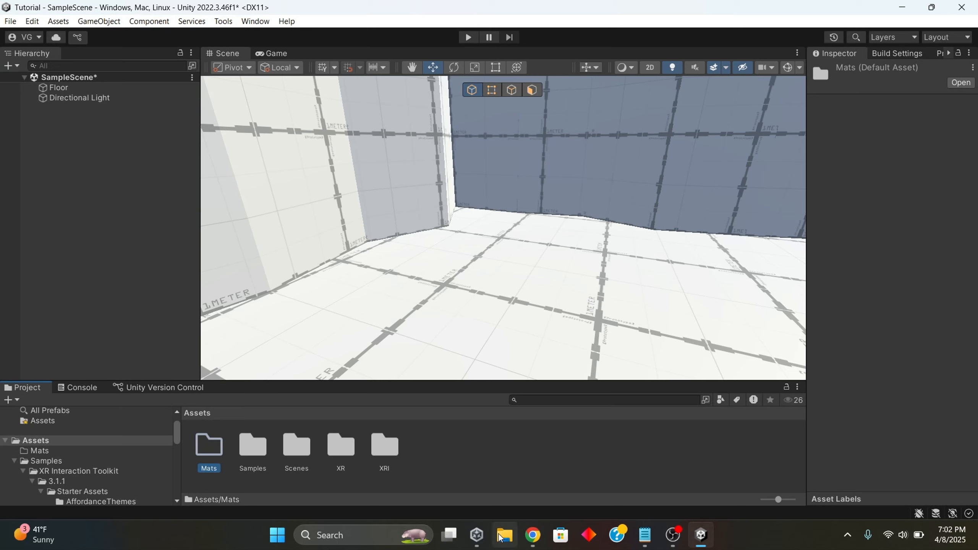
# Step: Open the Mats folder and import every texture of the Mats custom package from Downloads
pyautogui.doubleClick(209, 446)
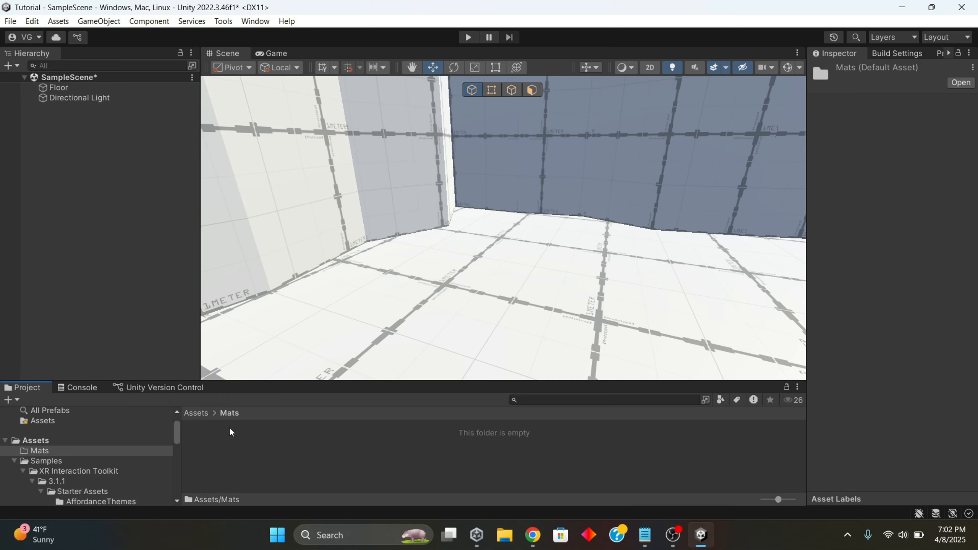
pyautogui.rightClick(220, 454)
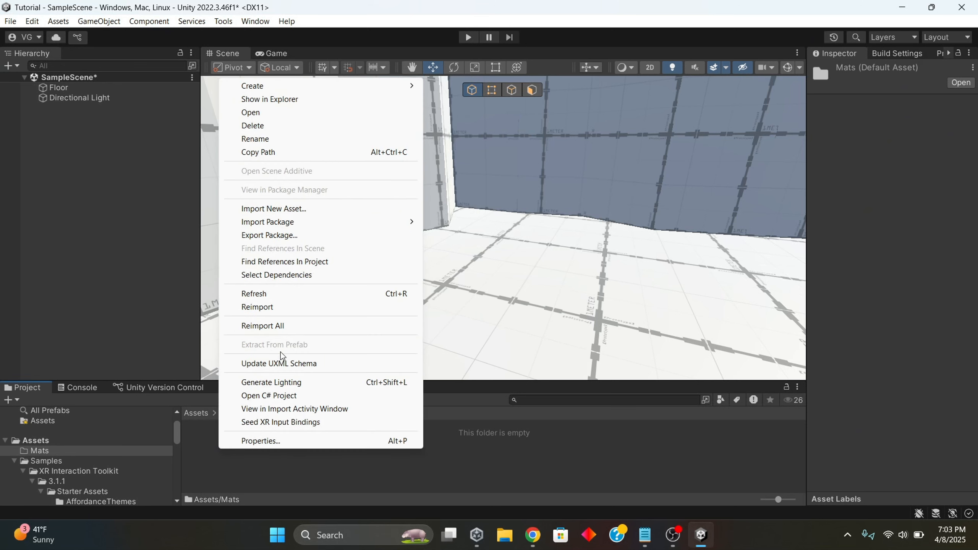
pyautogui.moveTo(280, 227)
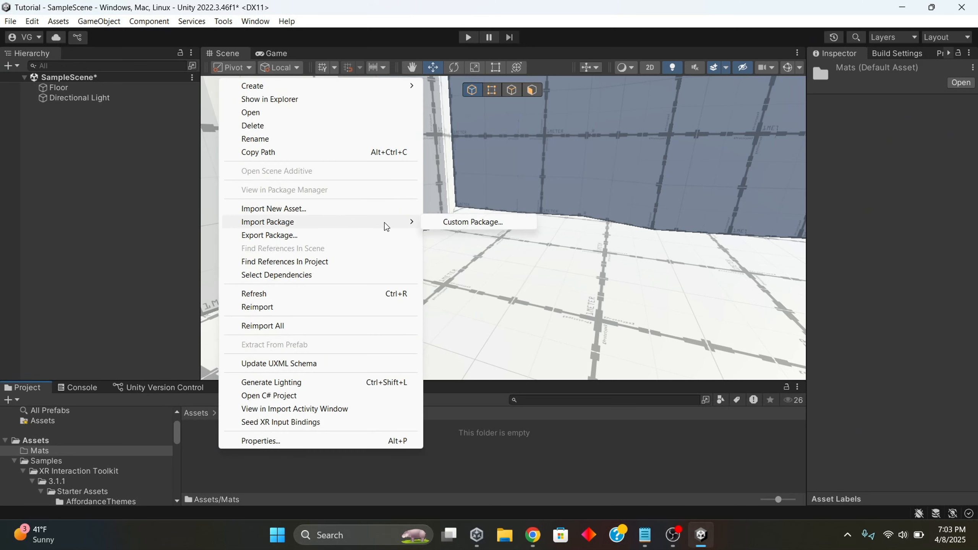
pyautogui.click(444, 224)
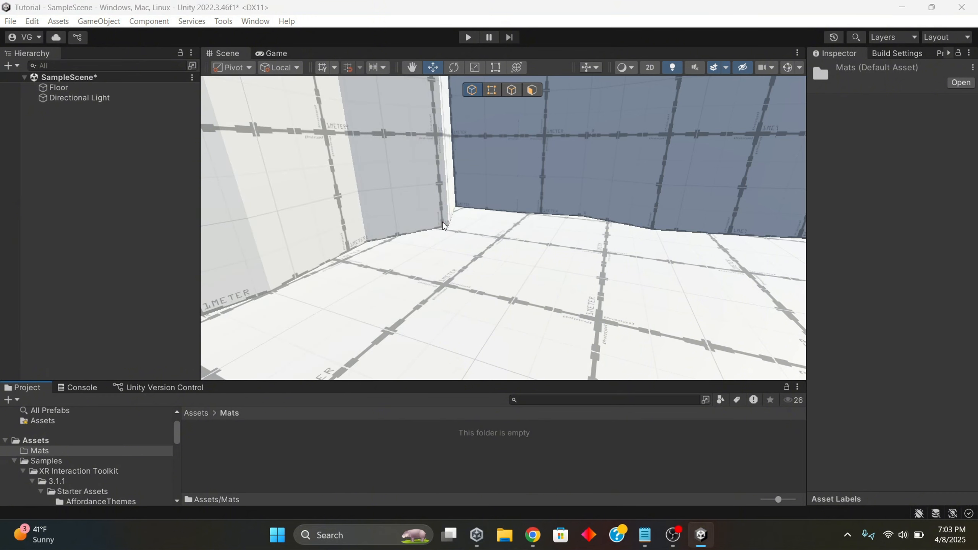
pyautogui.click(33, 197)
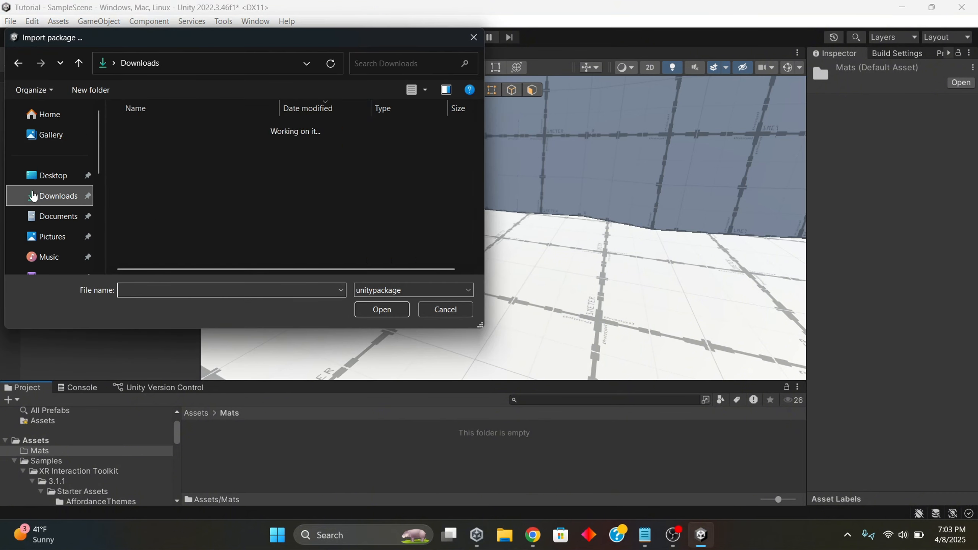
pyautogui.scroll(-2, 155, 209)
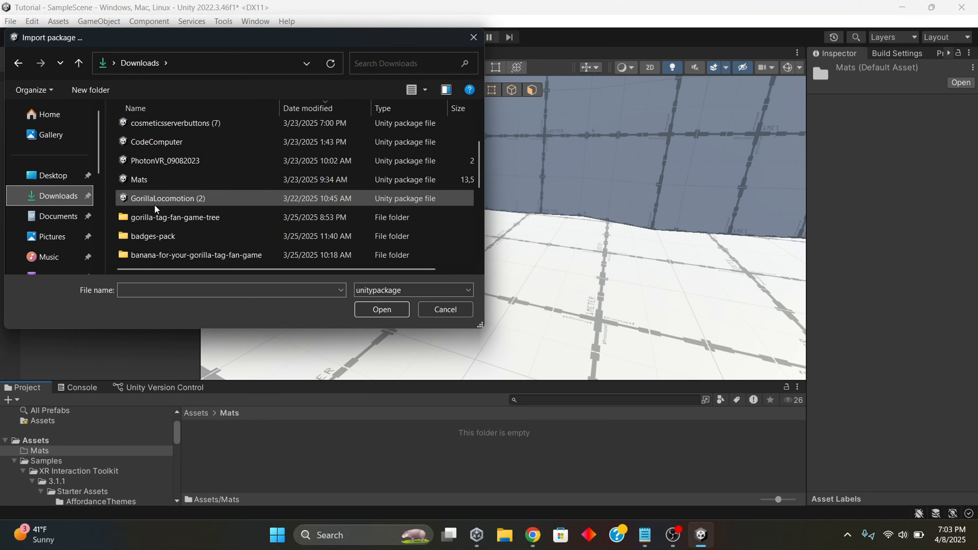
pyautogui.click(138, 179)
pyautogui.click(383, 310)
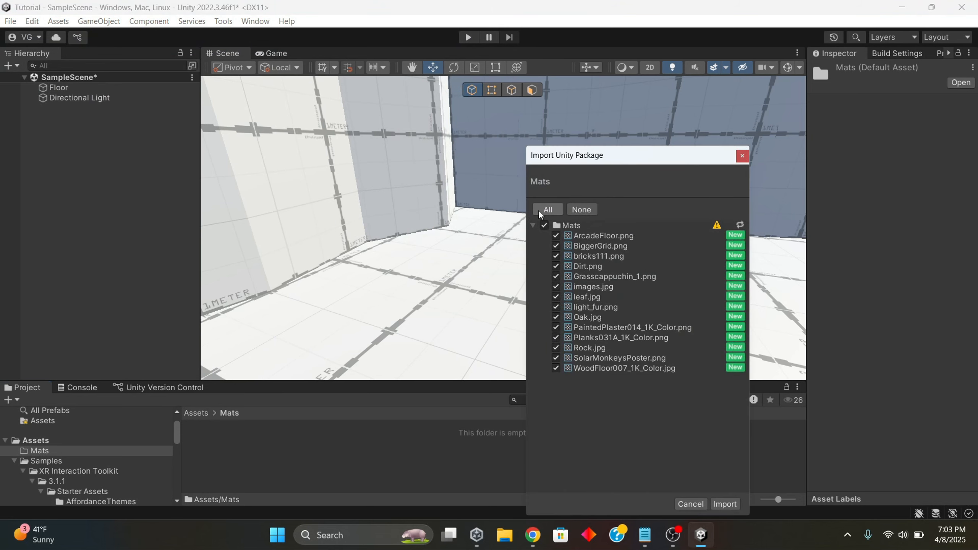
pyautogui.click(725, 504)
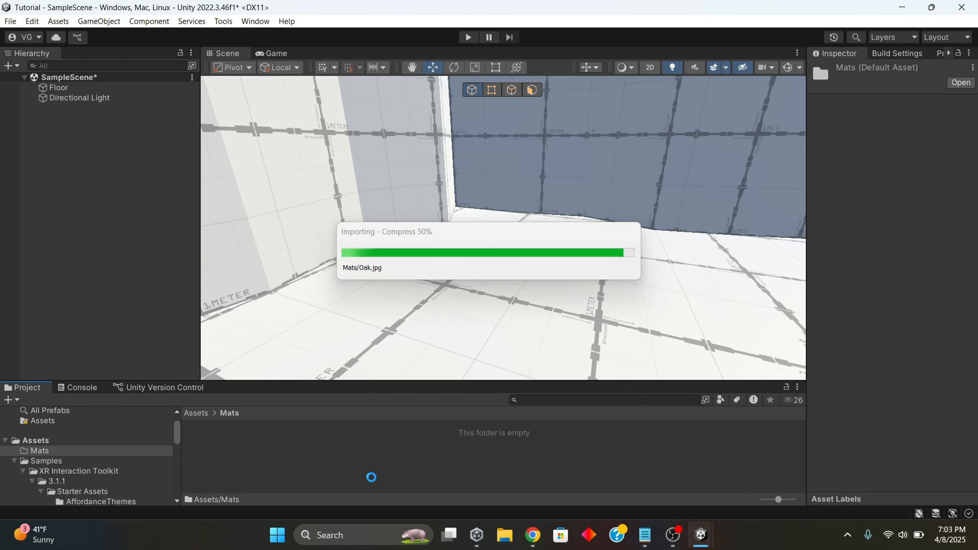
# Step: Create a material named Grass in the Mats folder and set its smoothness to 0
pyautogui.scroll(-2, 290, 470)
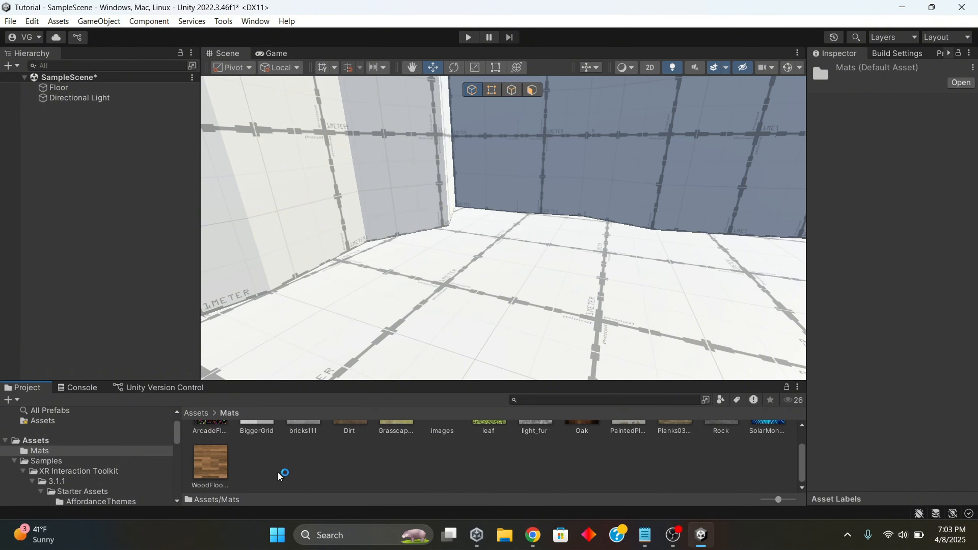
pyautogui.rightClick(295, 465)
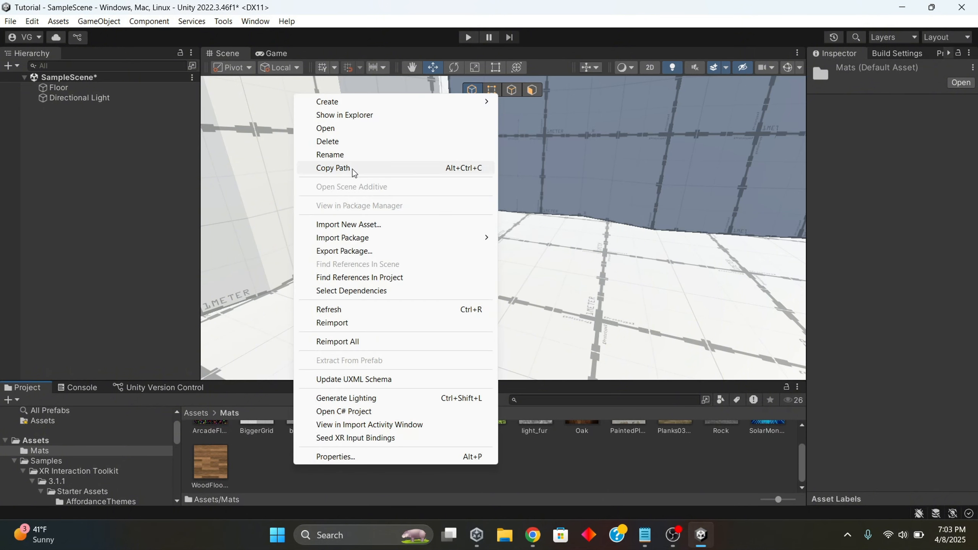
pyautogui.moveTo(430, 104)
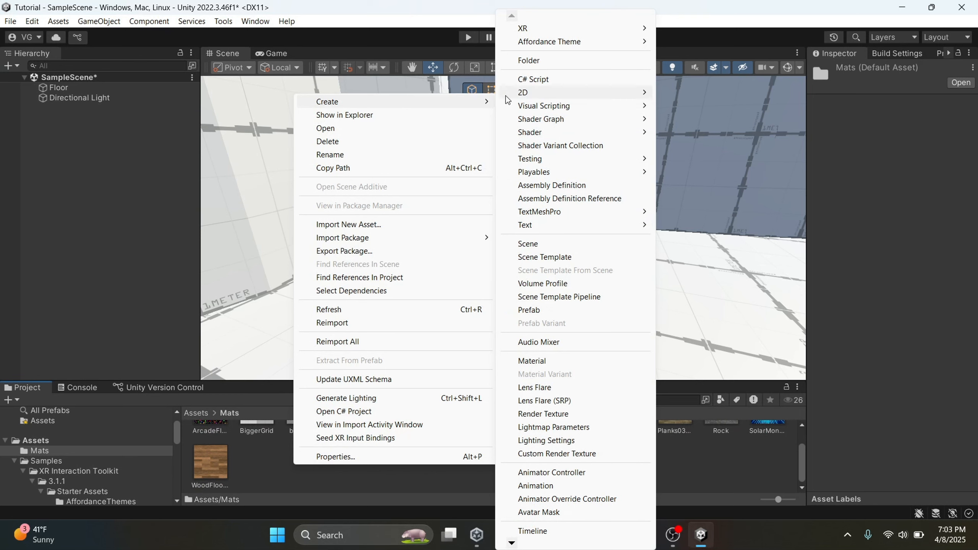
pyautogui.click(536, 361)
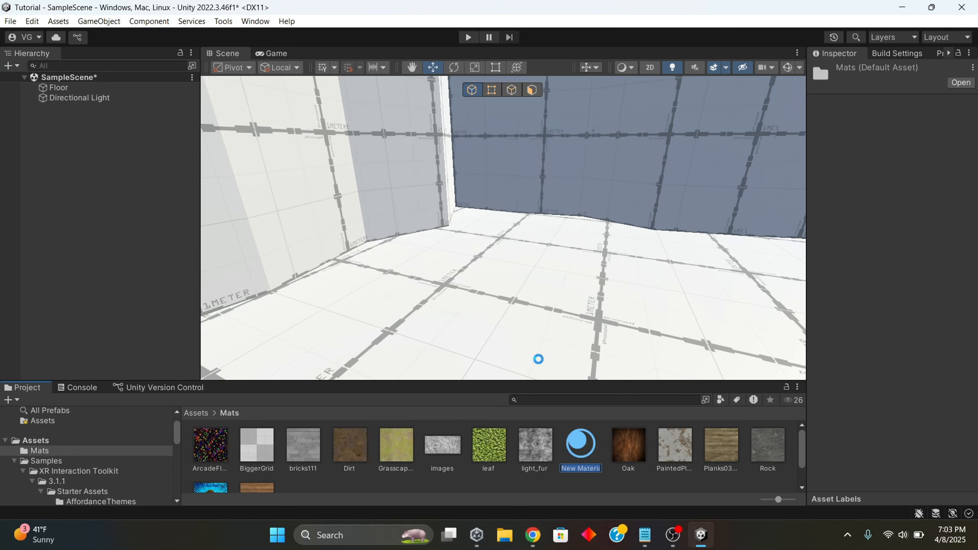
pyautogui.write('Grass')
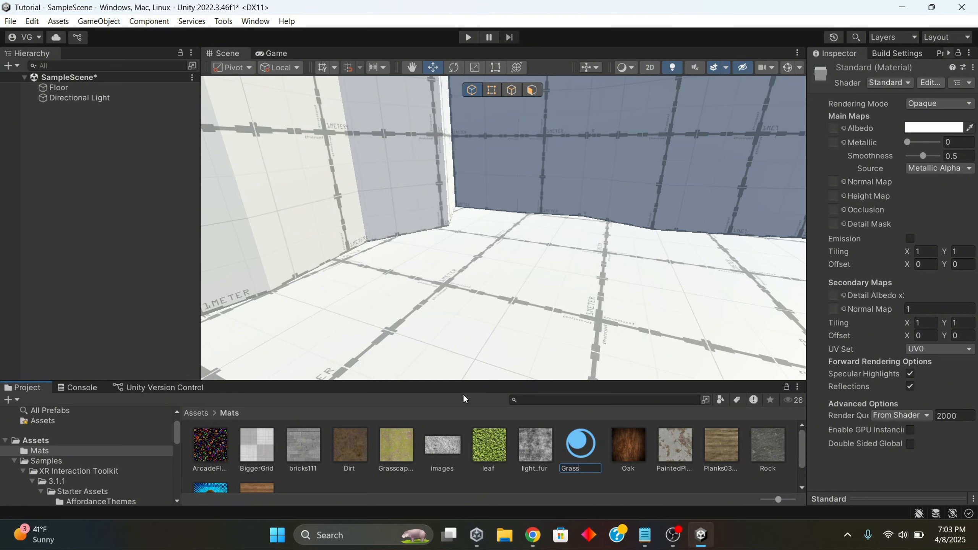
pyautogui.press('Return')
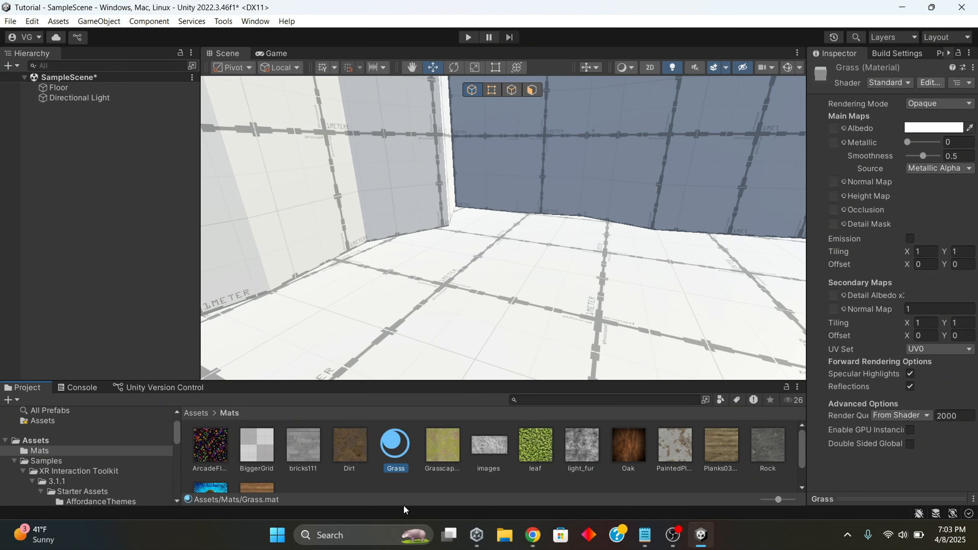
pyautogui.scroll(-1, 399, 461)
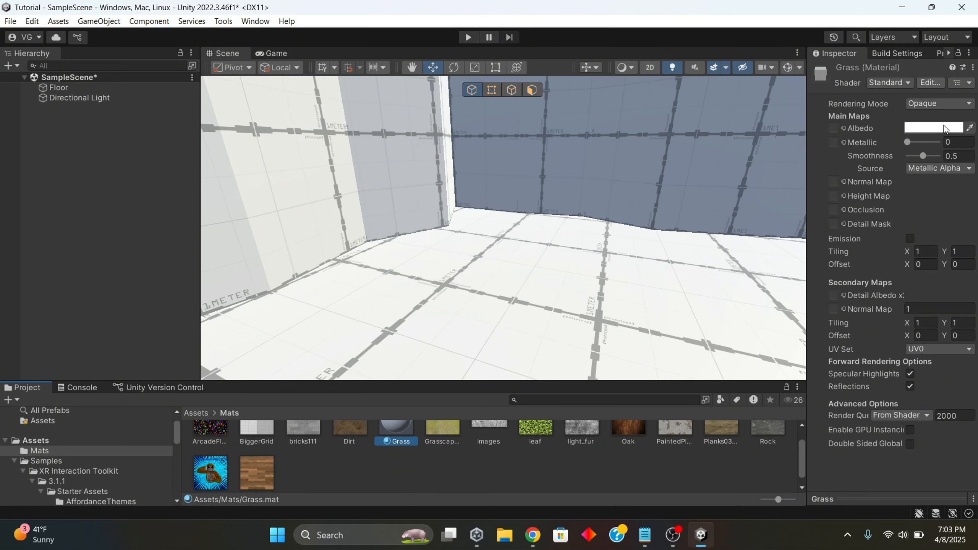
pyautogui.moveTo(922, 159); pyautogui.dragTo(896, 155)
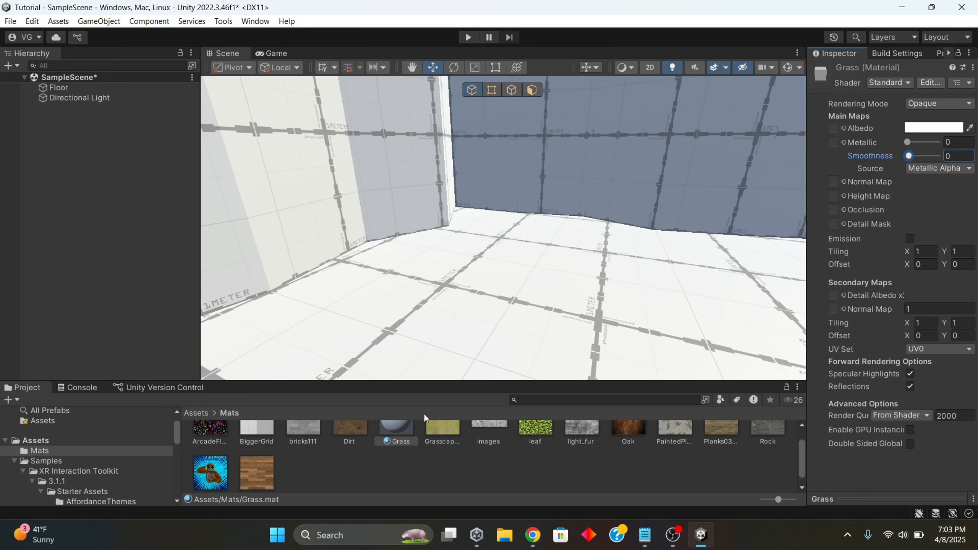
# Step: Create a second material named Walls in the Mats folder
pyautogui.rightClick(321, 474)
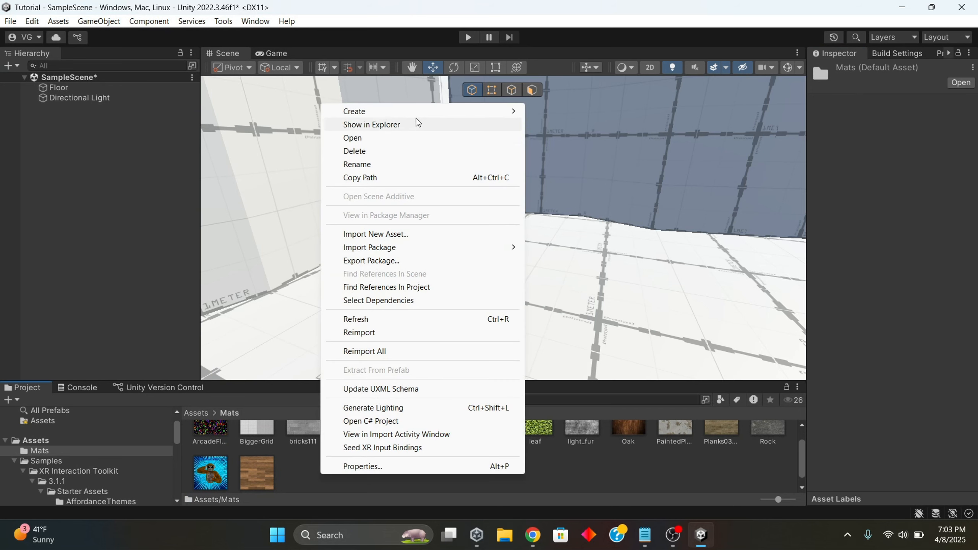
pyautogui.moveTo(419, 110)
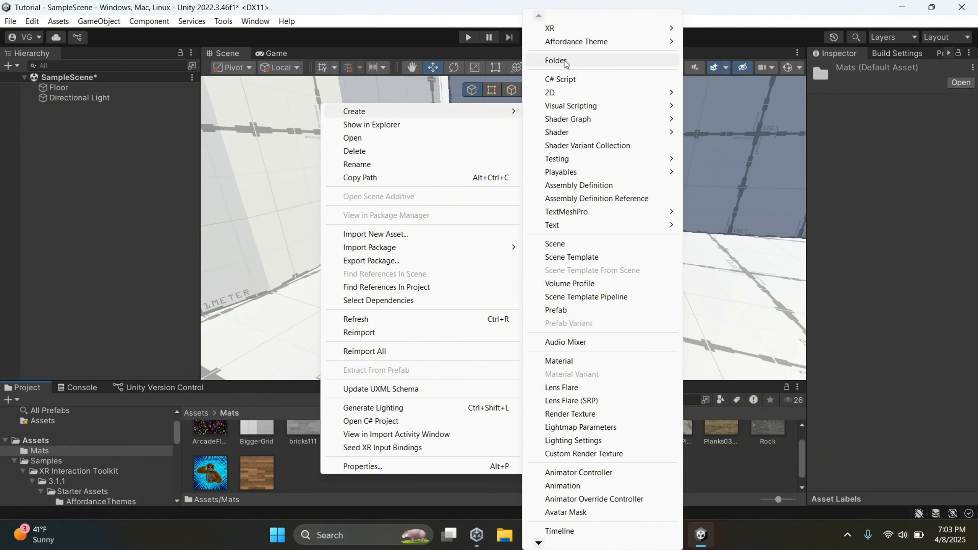
pyautogui.click(560, 363)
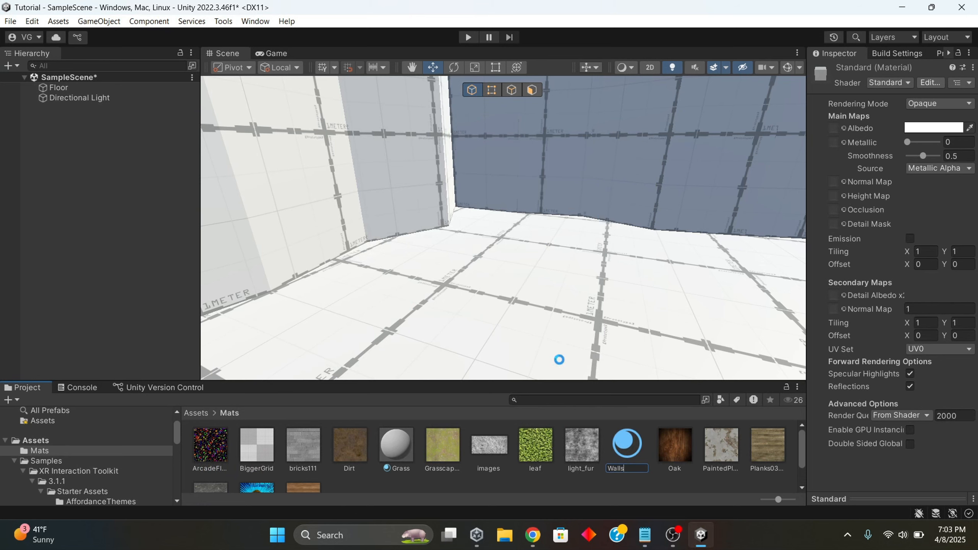
pyautogui.press('Return')
# Step: Assign the Rock texture as the Walls material's albedo and the Grasscappuchin_1 texture as the Grass material's albedo
pyautogui.scroll(2, 431, 459)
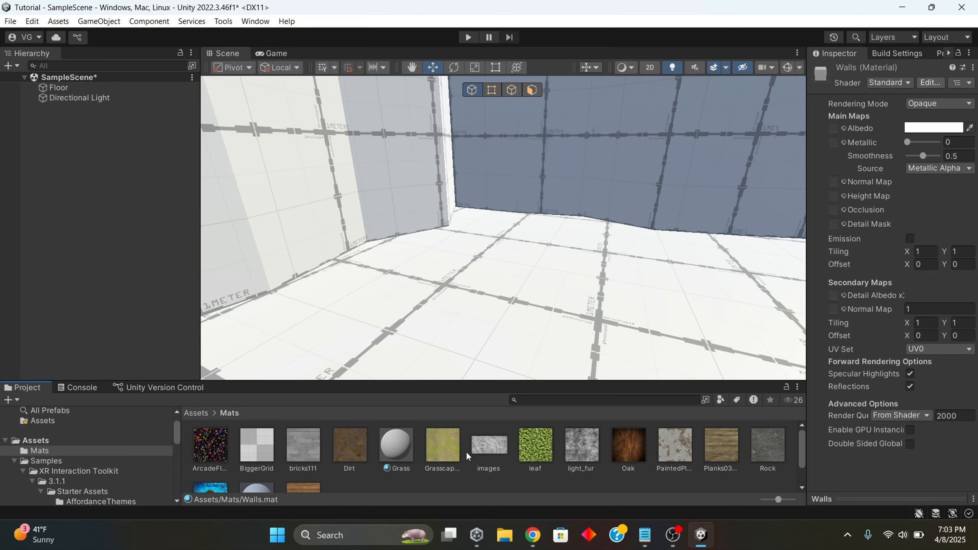
pyautogui.moveTo(761, 455); pyautogui.dragTo(844, 134)
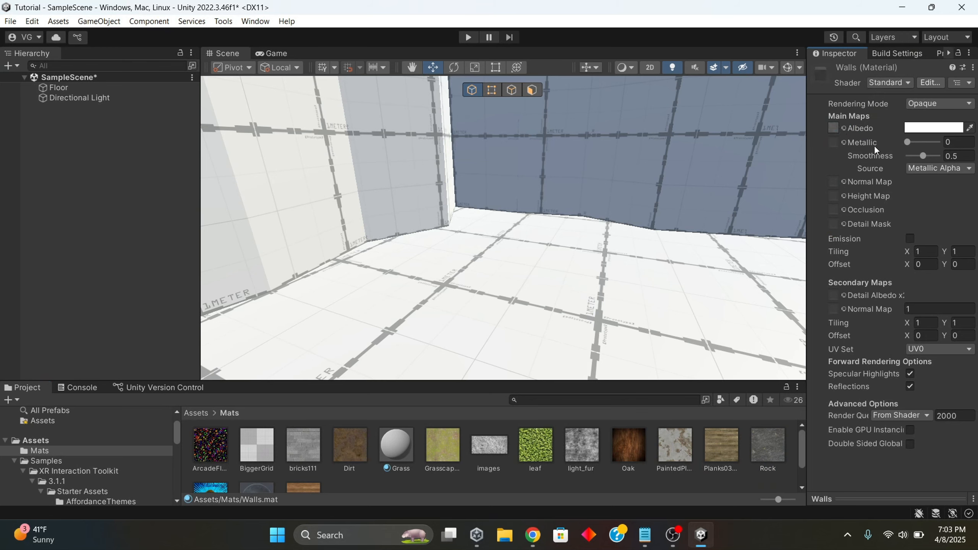
pyautogui.click(395, 450)
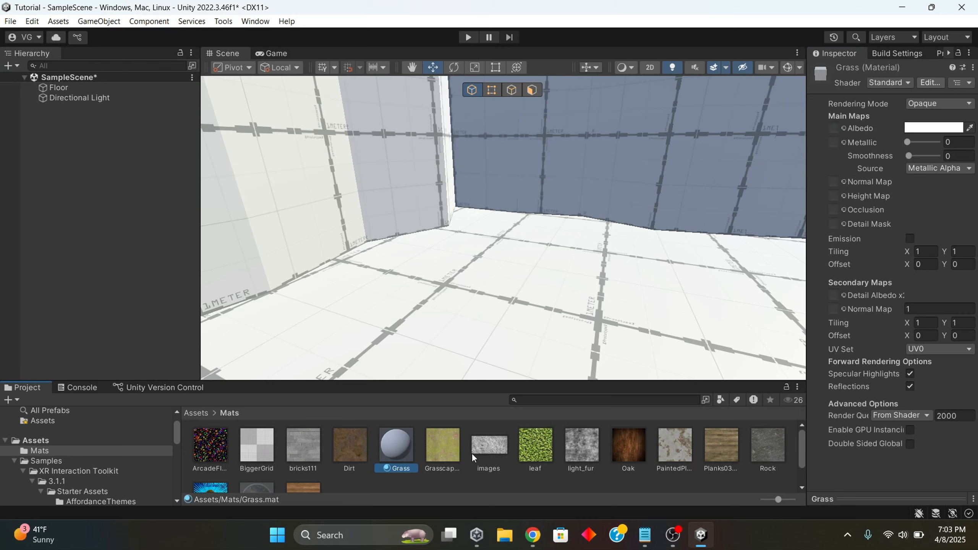
pyautogui.moveTo(446, 440); pyautogui.dragTo(834, 128)
# Step: Select the Floor mesh, frame it in the scene and switch to face selection mode
pyautogui.keyDown('alt'); pyautogui.moveTo(517, 144); pyautogui.dragTo(395, 290); pyautogui.keyUp('alt')
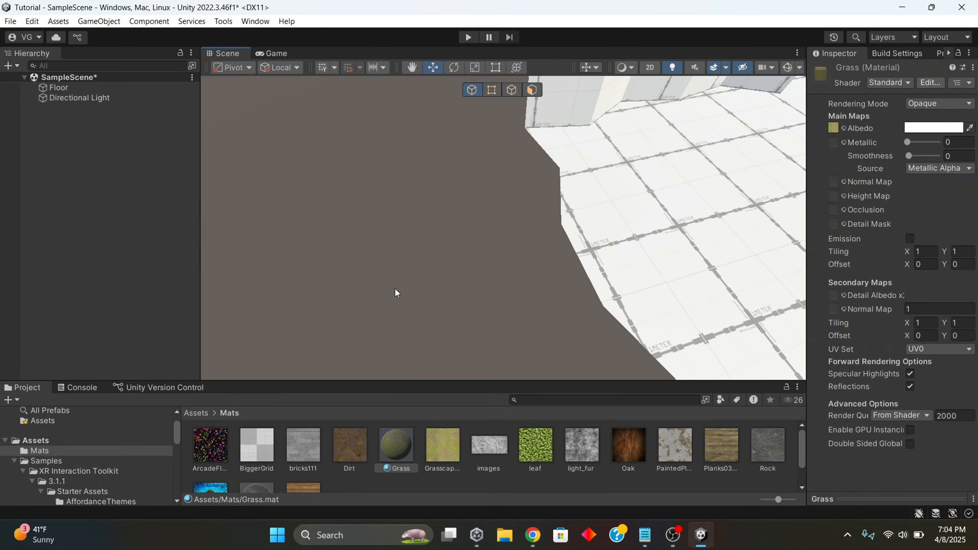
pyautogui.scroll(3, 395, 290)
pyautogui.click(395, 290)
pyautogui.press('f')
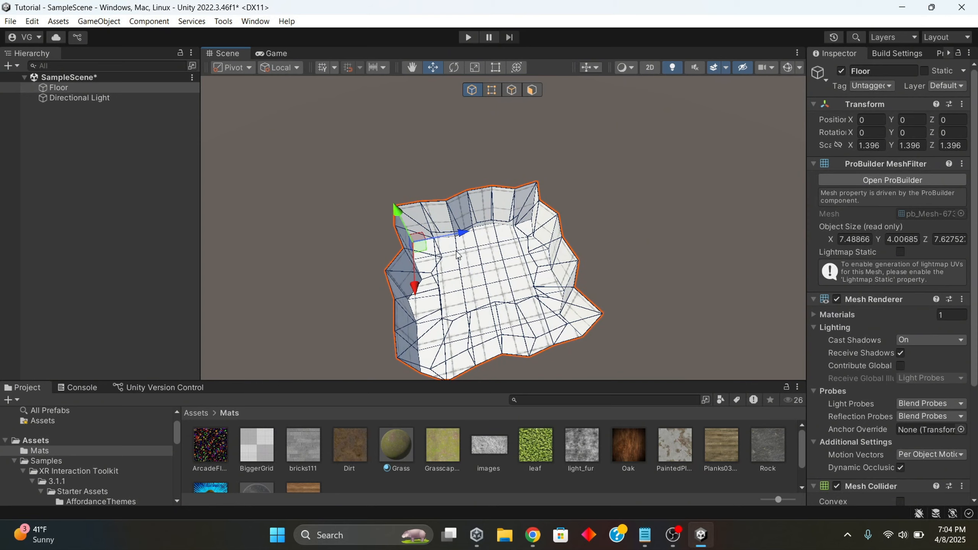
pyautogui.scroll(8, 457, 252)
pyautogui.moveTo(491, 289); pyautogui.dragTo(478, 306, button='right')
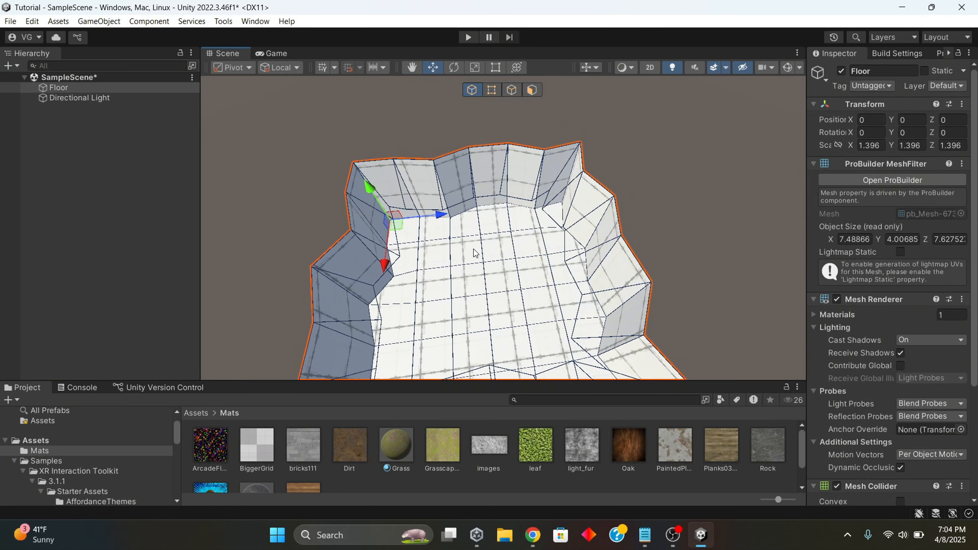
pyautogui.click(539, 92)
# Step: Select the central block of ground faces on the Floor mesh inside the walls
pyautogui.moveTo(483, 192); pyautogui.dragTo(457, 263, button='right')
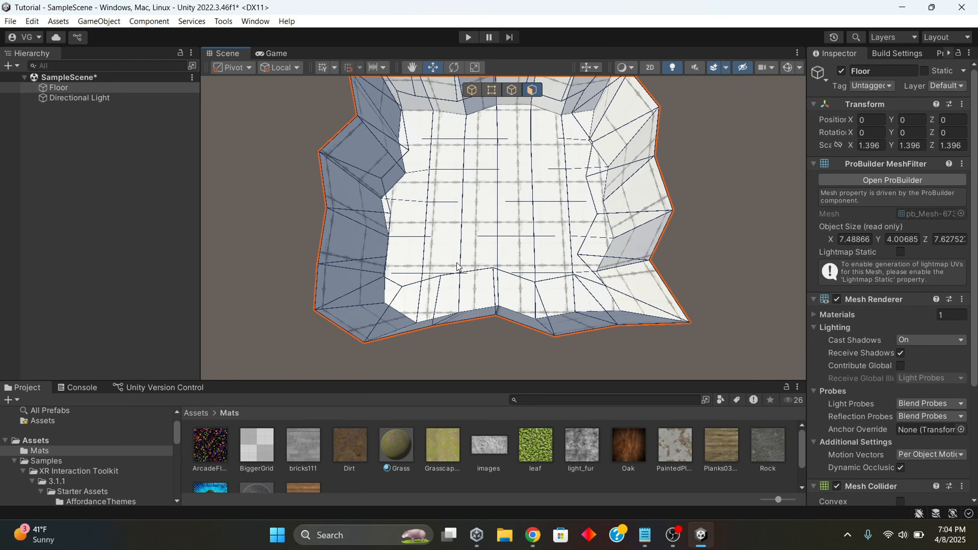
pyautogui.scroll(10, 457, 263)
pyautogui.moveTo(437, 192); pyautogui.dragTo(360, 100, button='right')
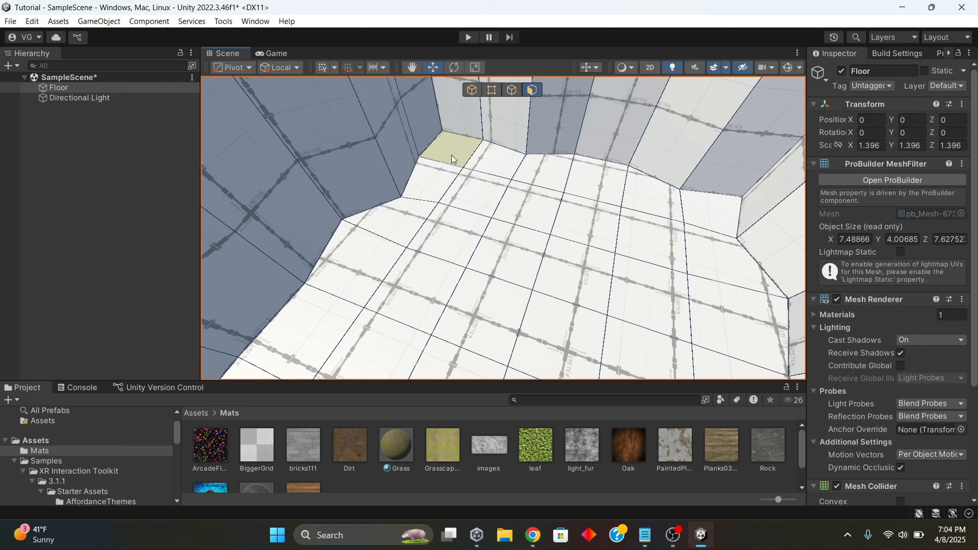
pyautogui.moveTo(455, 156); pyautogui.dragTo(513, 182, button='right')
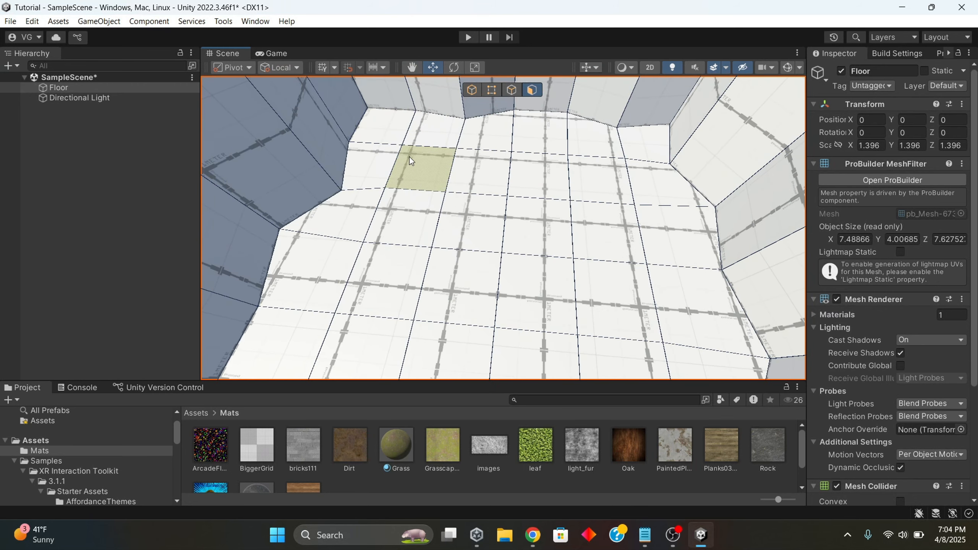
pyautogui.moveTo(446, 175); pyautogui.dragTo(559, 242)
pyautogui.moveTo(613, 295); pyautogui.dragTo(614, 295)
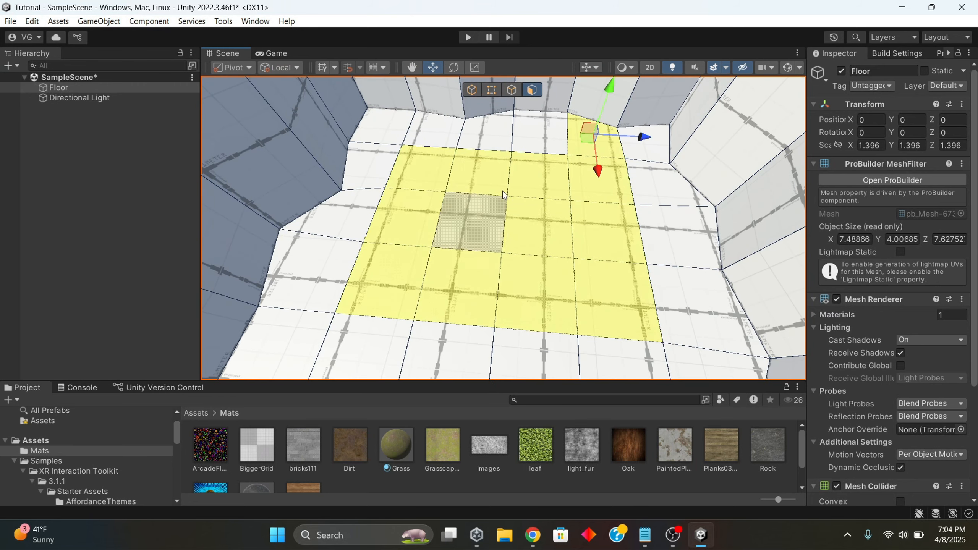
# Step: Add the remaining ground faces along the foot of the walls to the selection until the entire ground is covered
pyautogui.keyDown('shift'); pyautogui.click(443, 133); pyautogui.keyUp('shift')
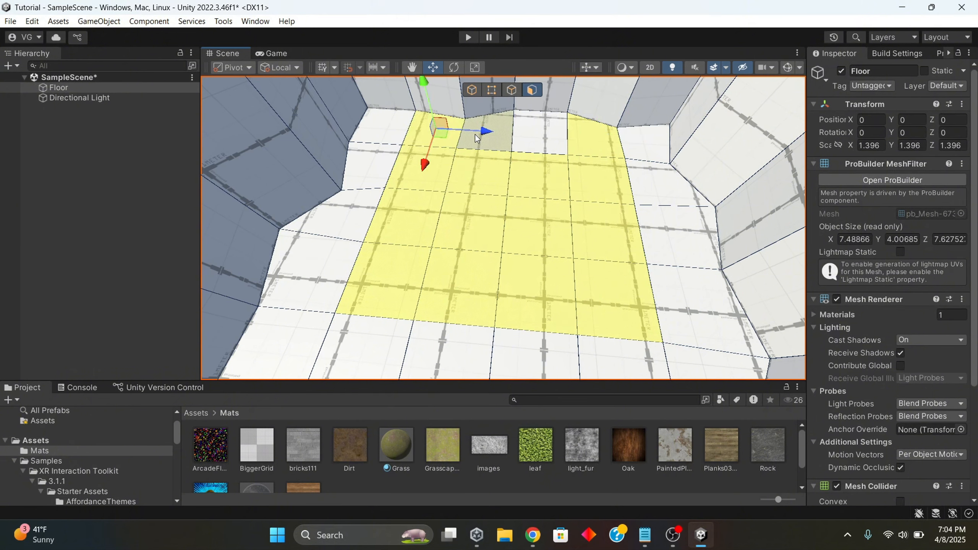
pyautogui.keyDown('shift'); pyautogui.click(497, 132); pyautogui.keyUp('shift')
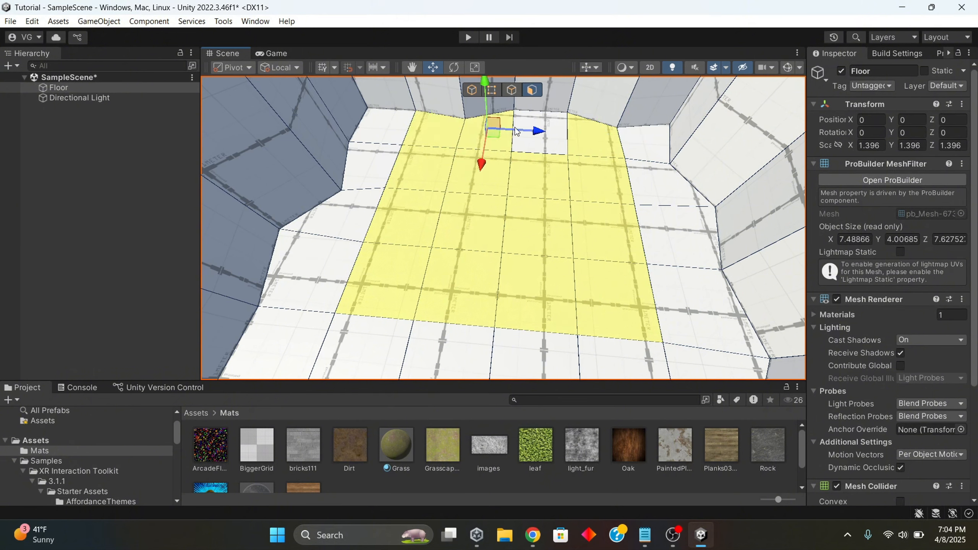
pyautogui.keyDown('shift'); pyautogui.click(547, 131); pyautogui.keyUp('shift')
pyautogui.keyDown('shift'); pyautogui.click(643, 144); pyautogui.keyUp('shift')
pyautogui.keyDown('shift'); pyautogui.click(647, 184); pyautogui.keyUp('shift')
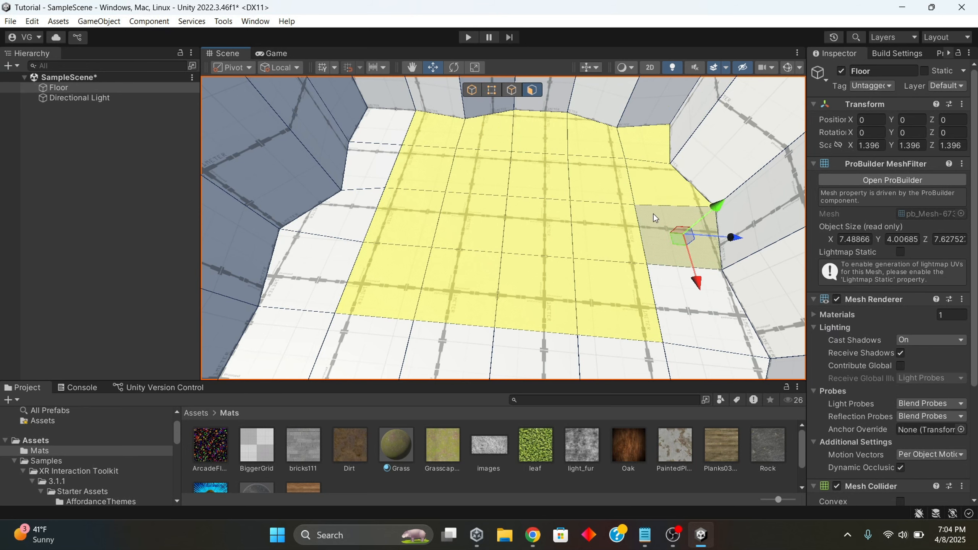
pyautogui.keyDown('shift'); pyautogui.click(653, 214); pyautogui.keyUp('shift')
pyautogui.keyDown('shift'); pyautogui.click(397, 129); pyautogui.keyUp('shift')
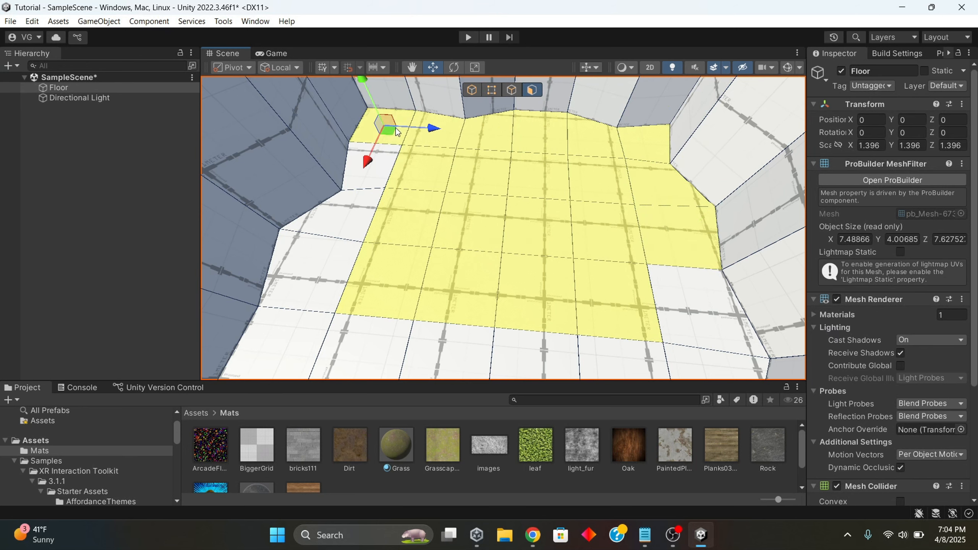
pyautogui.keyDown('shift'); pyautogui.click(376, 173); pyautogui.keyUp('shift')
pyautogui.keyDown('shift'); pyautogui.click(353, 226); pyautogui.keyUp('shift')
pyautogui.keyDown('shift'); pyautogui.click(341, 270); pyautogui.keyUp('shift')
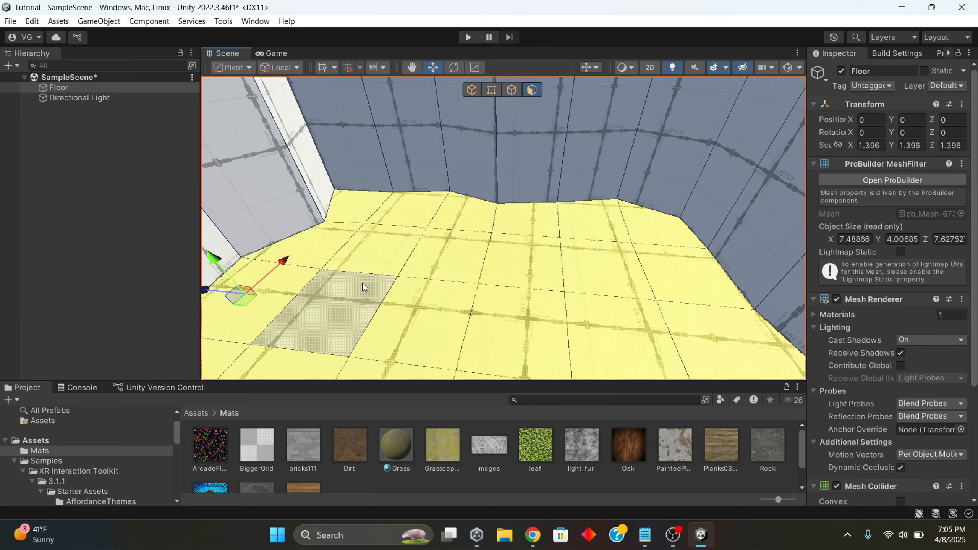
pyautogui.moveTo(363, 282); pyautogui.dragTo(774, 116, button='right')
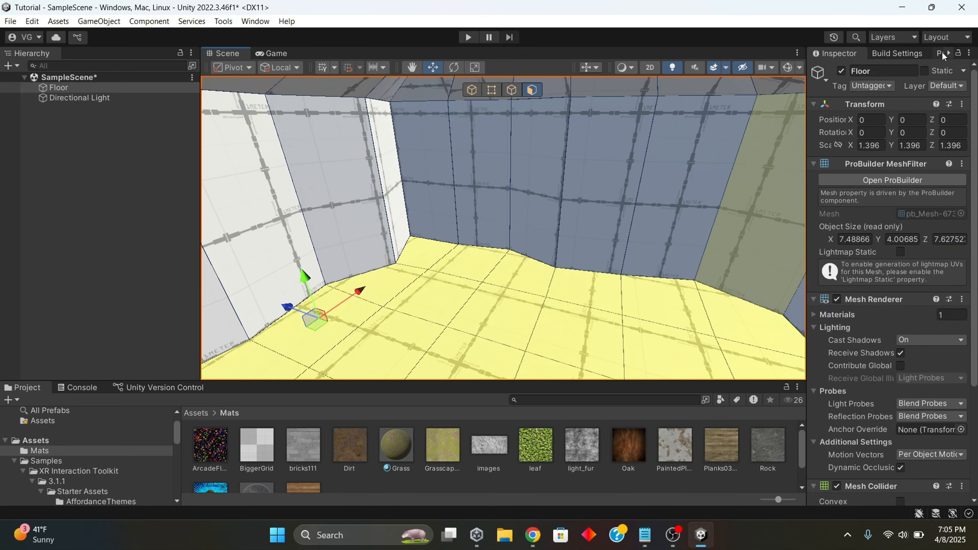
# Step: Detach the selected ground faces from the Floor mesh into a separate object with ProBuilder's Detach Faces
pyautogui.click(948, 52)
pyautogui.click(926, 54)
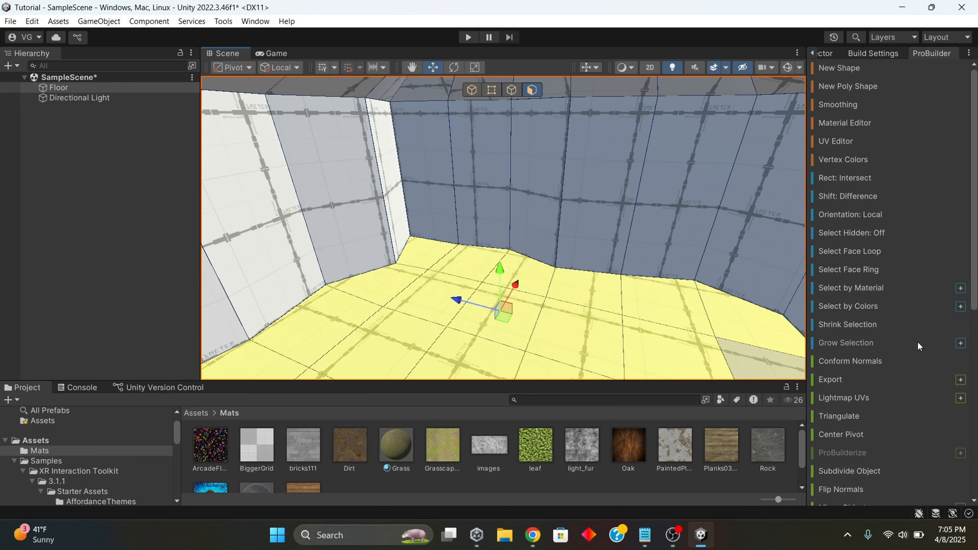
pyautogui.scroll(-5, 918, 343)
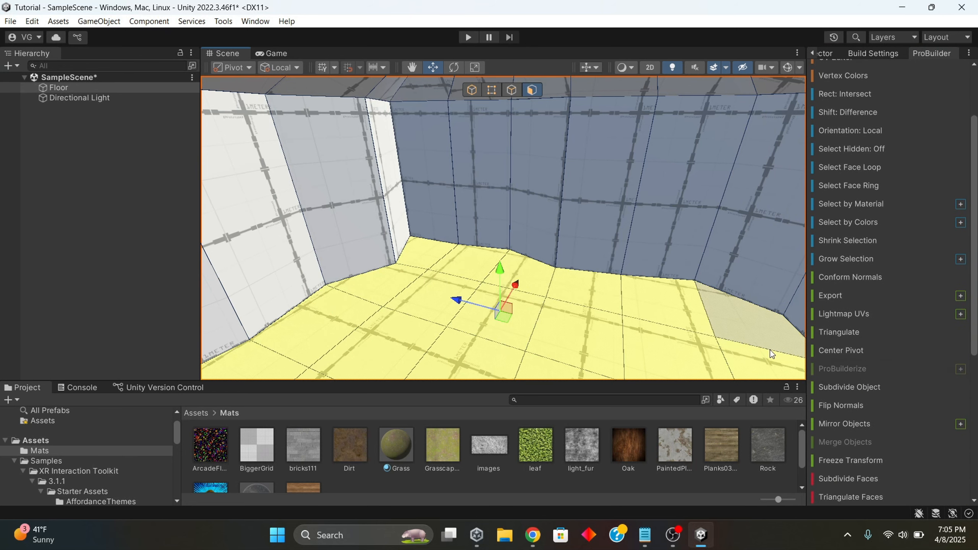
pyautogui.scroll(-1, 914, 386)
pyautogui.scroll(-5, 913, 385)
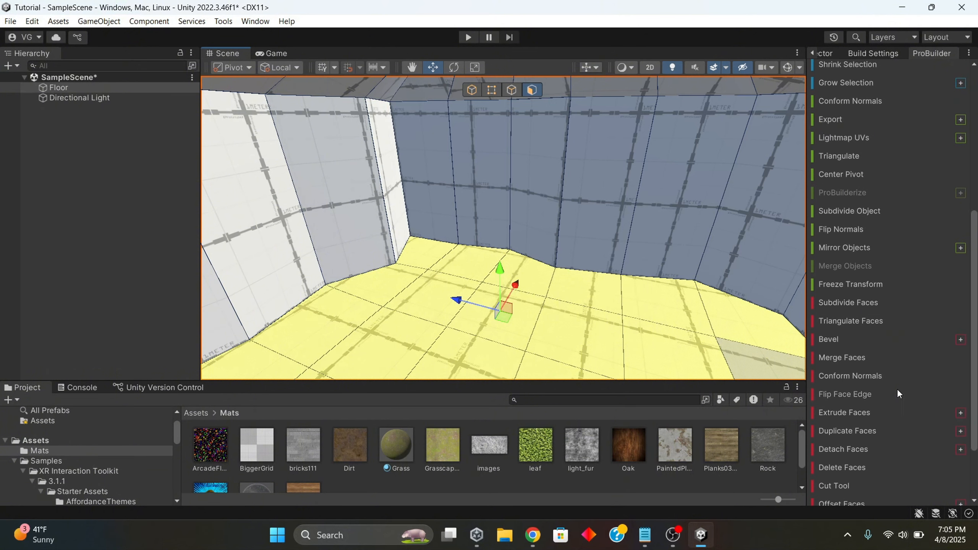
pyautogui.scroll(-1, 882, 401)
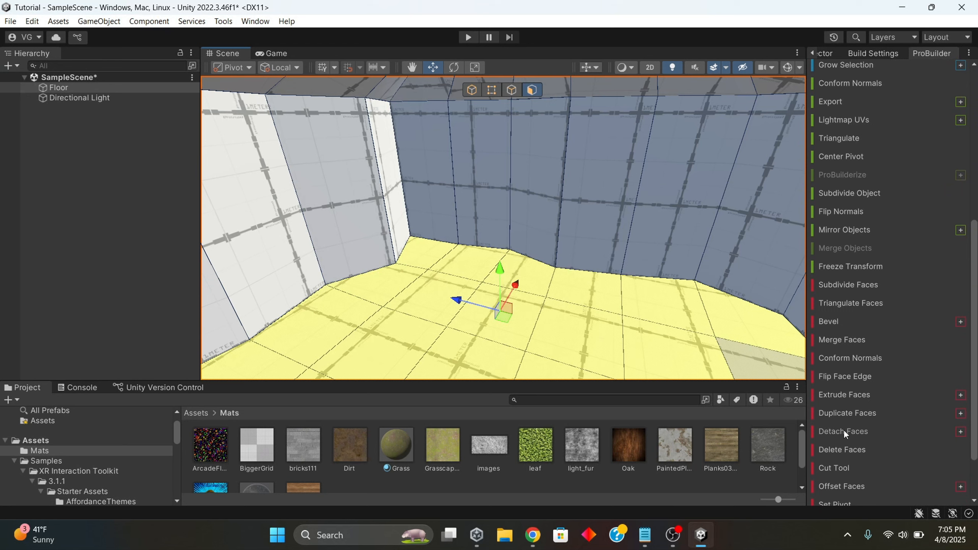
pyautogui.click(845, 429)
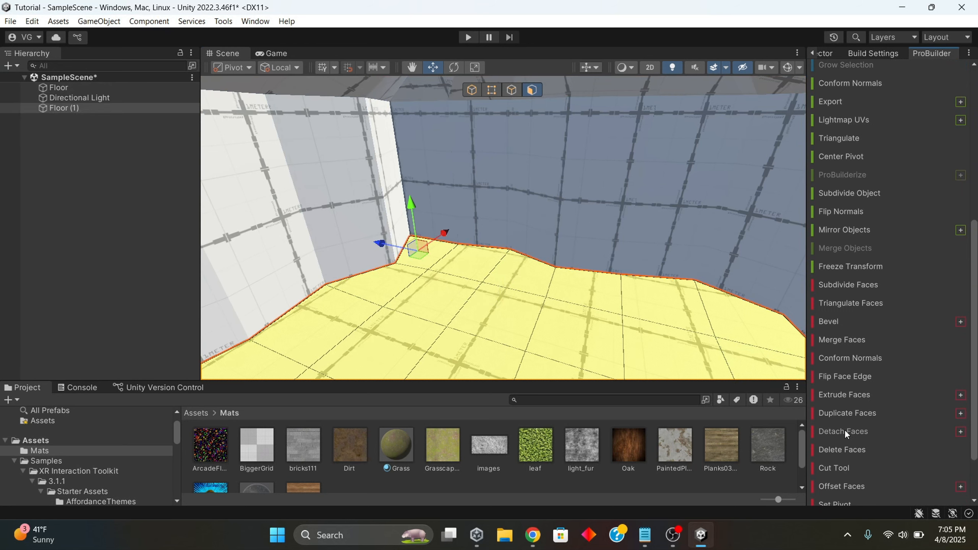
# Step: Rename the original mesh as Walls and the detached ground mesh as Floor
pyautogui.click(55, 85)
pyautogui.rightClick(55, 84)
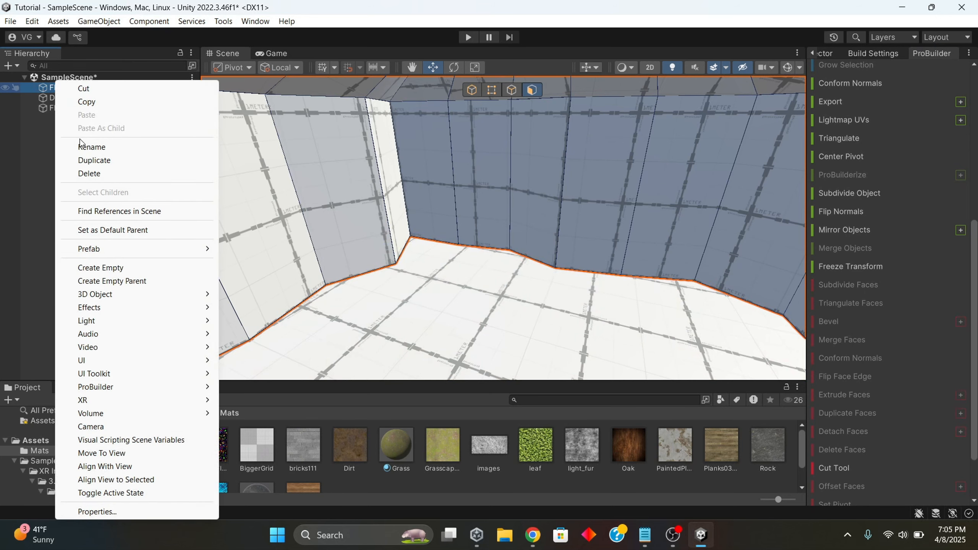
pyautogui.click(91, 146)
pyautogui.press('BackSpace')
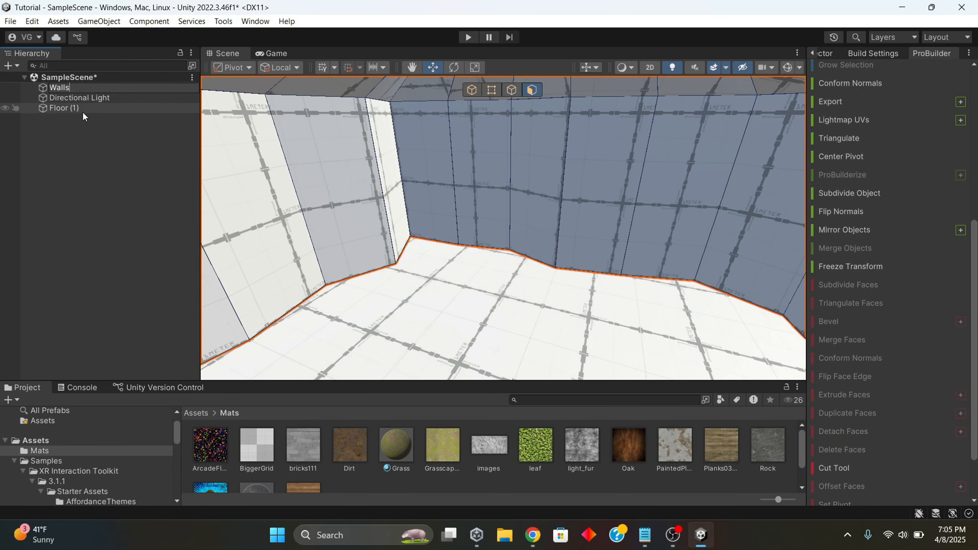
pyautogui.click(75, 110)
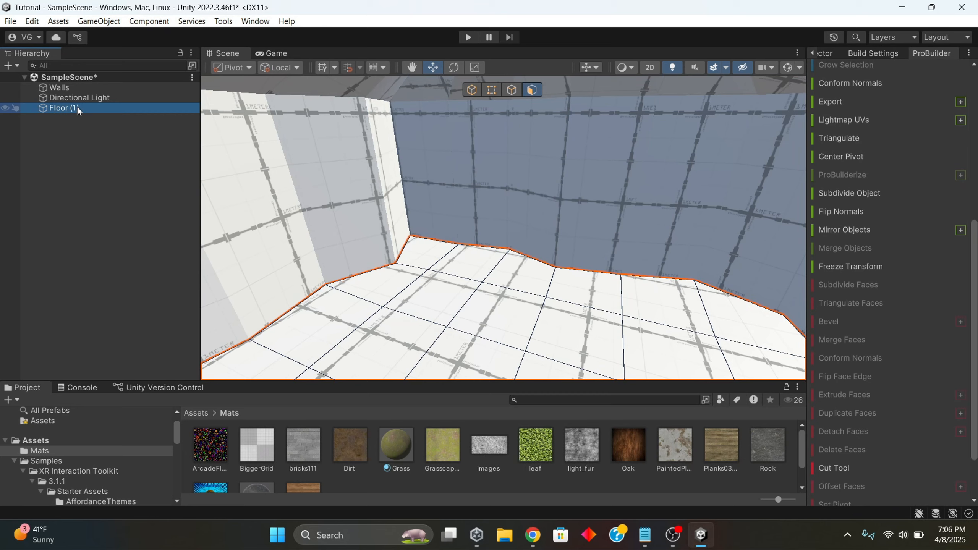
pyautogui.rightClick(79, 111)
pyautogui.click(107, 144)
pyautogui.click(97, 110)
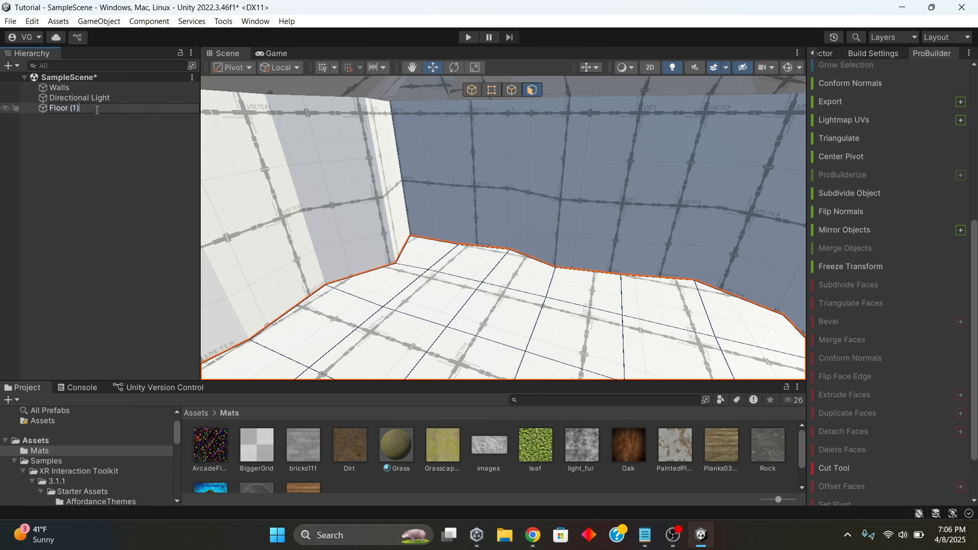
pyautogui.press('Return')
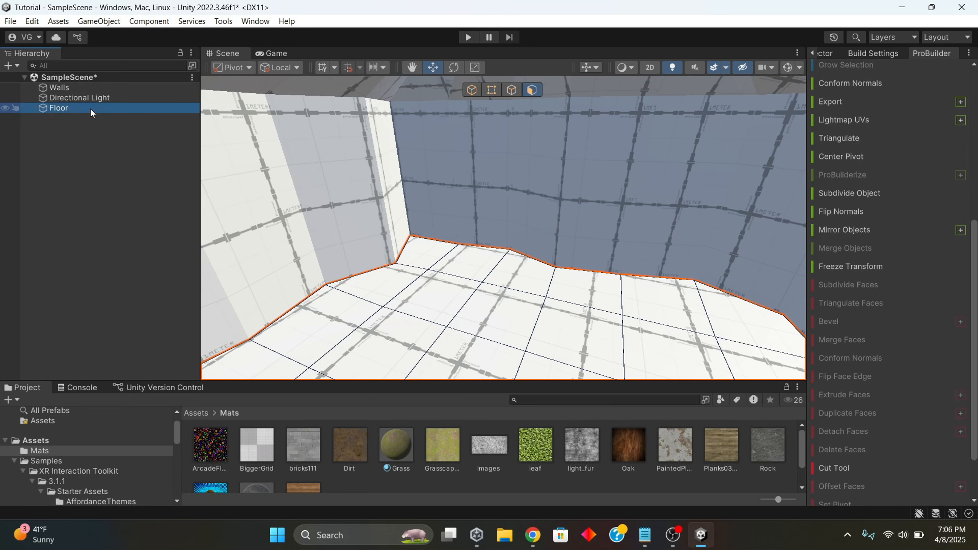
# Step: Create an empty object named Forest at the root of the scene
pyautogui.rightClick(60, 127)
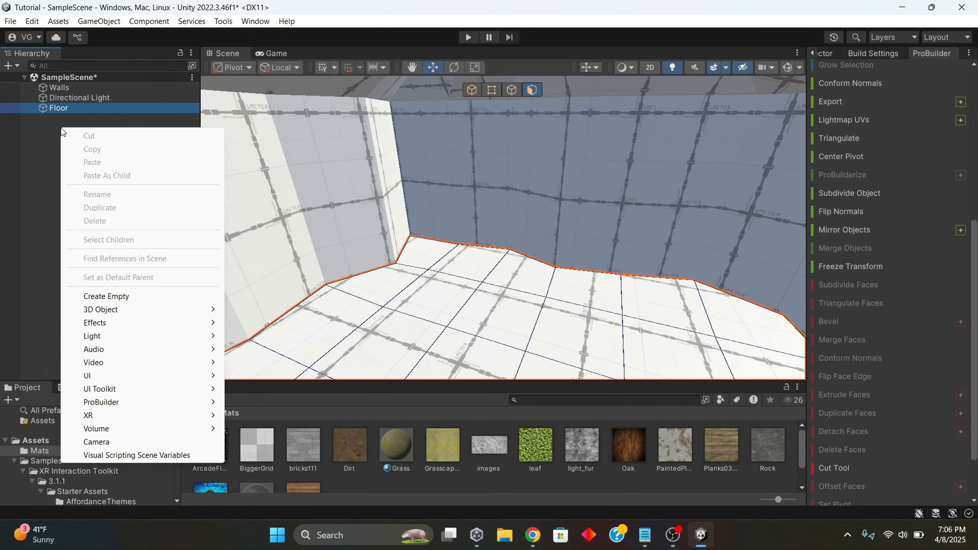
pyautogui.click(94, 296)
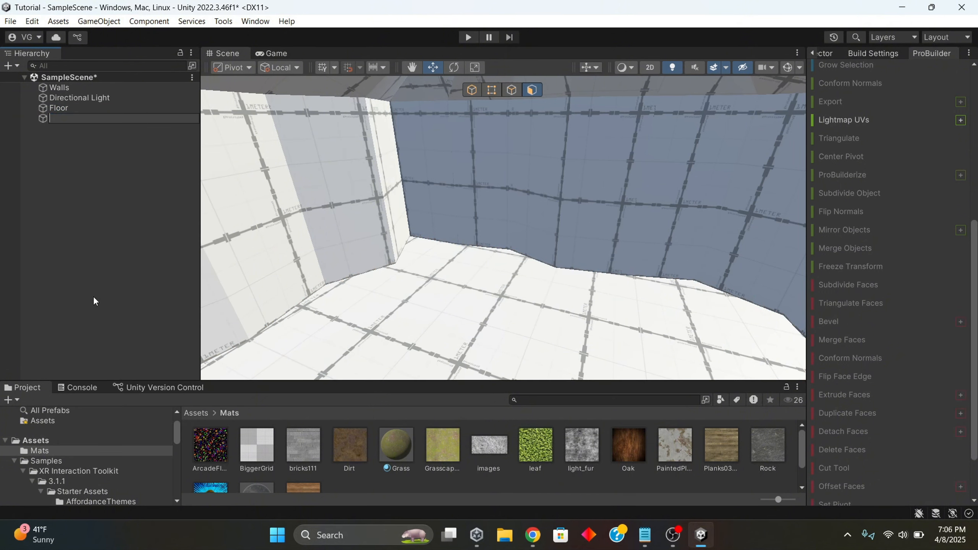
pyautogui.write('Forest')
pyautogui.press('Return')
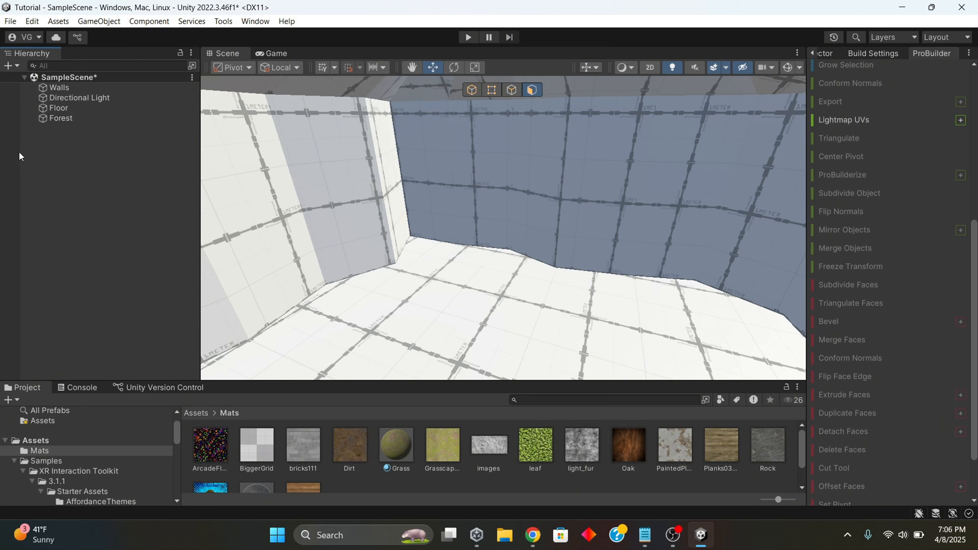
# Step: Make the Floor and Walls meshes children of Forest and place Forest above Directional Light in the hierarchy
pyautogui.click(55, 108)
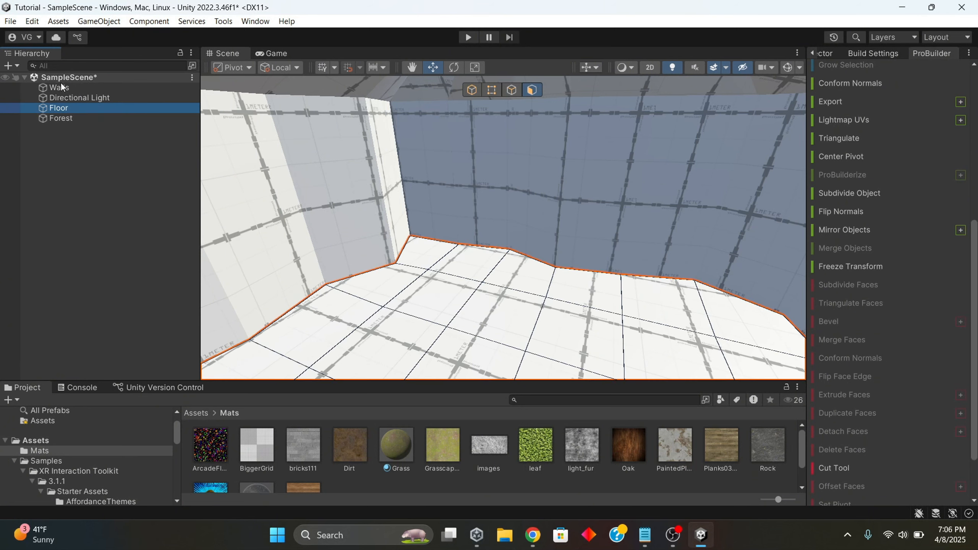
pyautogui.moveTo(60, 110); pyautogui.dragTo(58, 84)
pyautogui.click(33, 98)
pyautogui.click(31, 97)
pyautogui.click(52, 97)
# Step: Apply the Grass material to the Floor mesh and the Walls material to the Walls mesh
pyautogui.moveTo(612, 299); pyautogui.dragTo(616, 322, button='right')
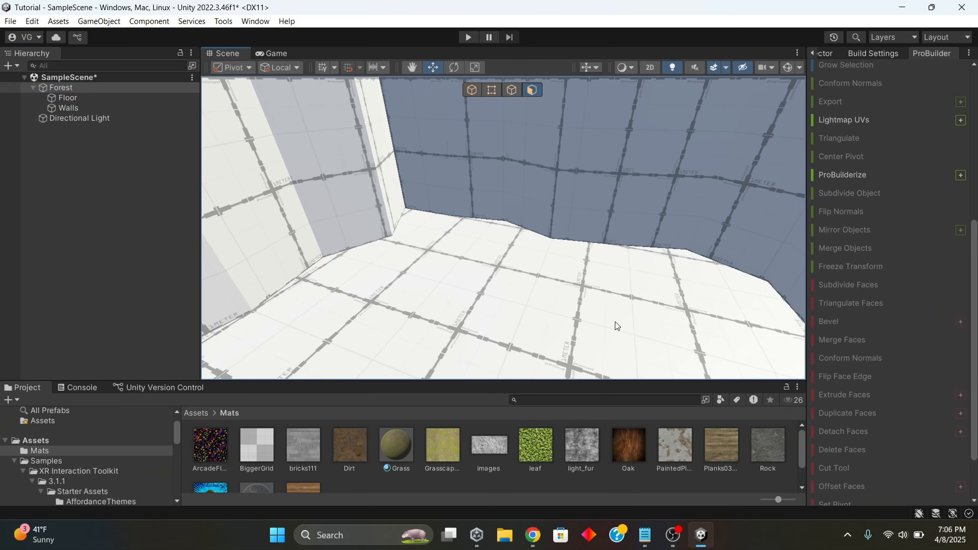
pyautogui.click(62, 98)
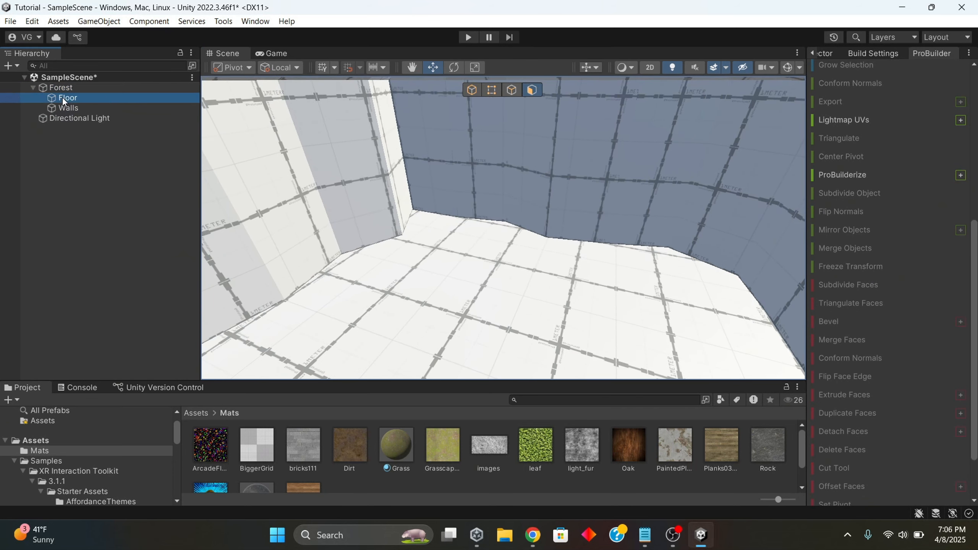
pyautogui.moveTo(401, 453); pyautogui.dragTo(464, 333)
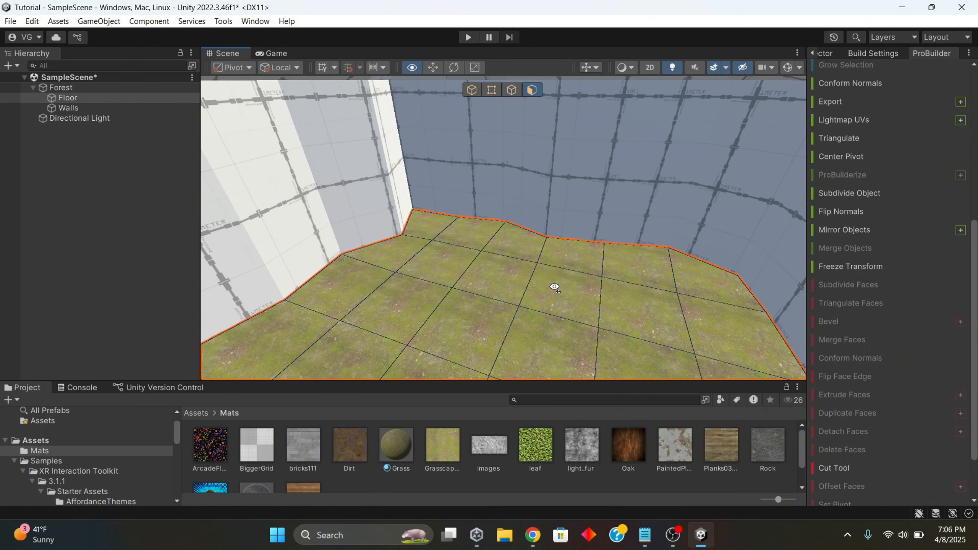
pyautogui.moveTo(555, 287); pyautogui.dragTo(558, 271, button='right')
pyautogui.scroll(-2, 266, 468)
pyautogui.moveTo(253, 487); pyautogui.dragTo(490, 225)
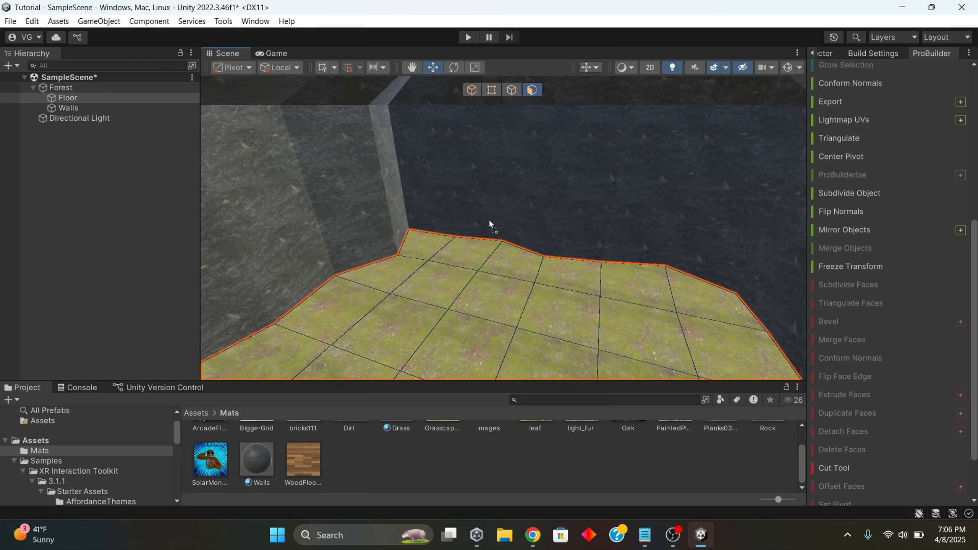
# Step: Set the Grasscappuchin_1 texture's max size to 128 and filter mode to Point (no filter), and apply the import settings
pyautogui.moveTo(470, 233); pyautogui.dragTo(488, 299, button='right')
pyautogui.scroll(10, 487, 299)
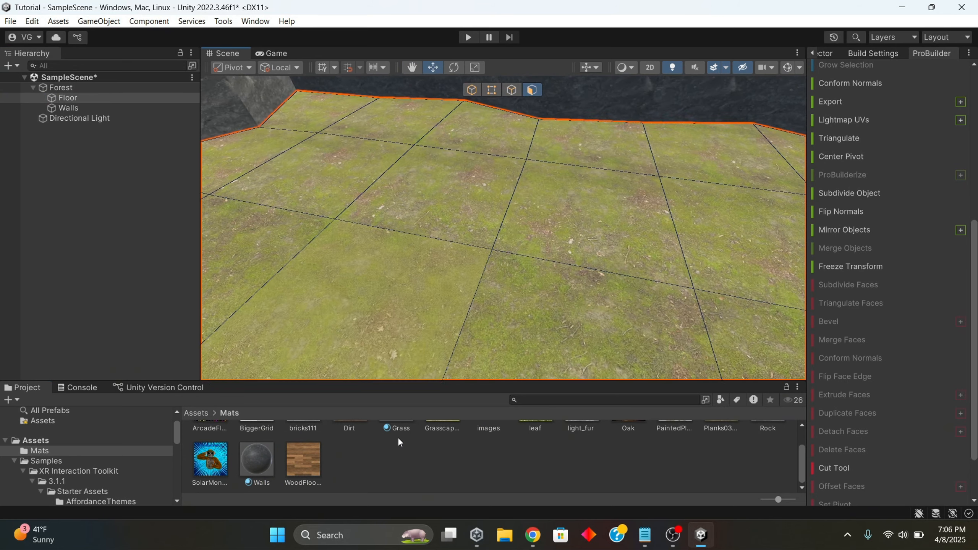
pyautogui.scroll(-4, 488, 299)
pyautogui.scroll(1, 430, 450)
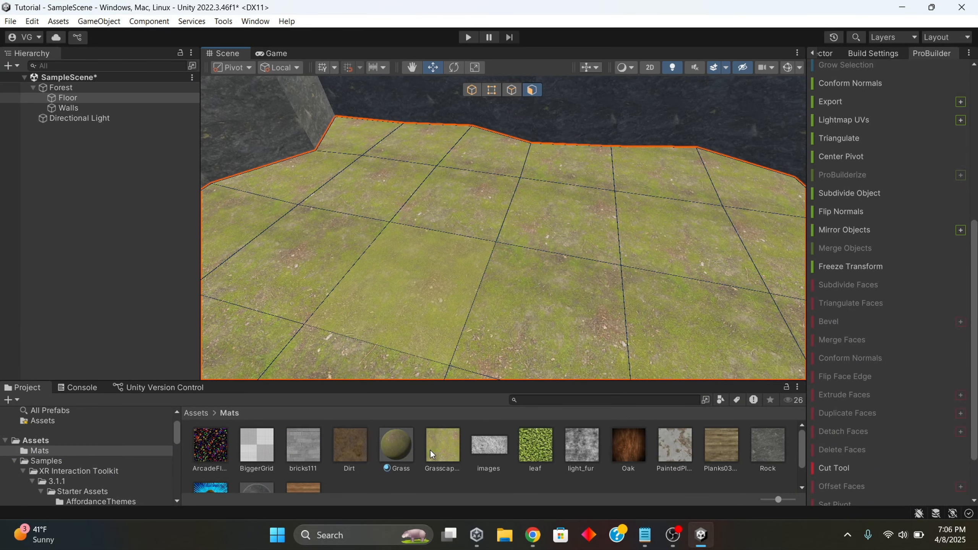
pyautogui.click(435, 444)
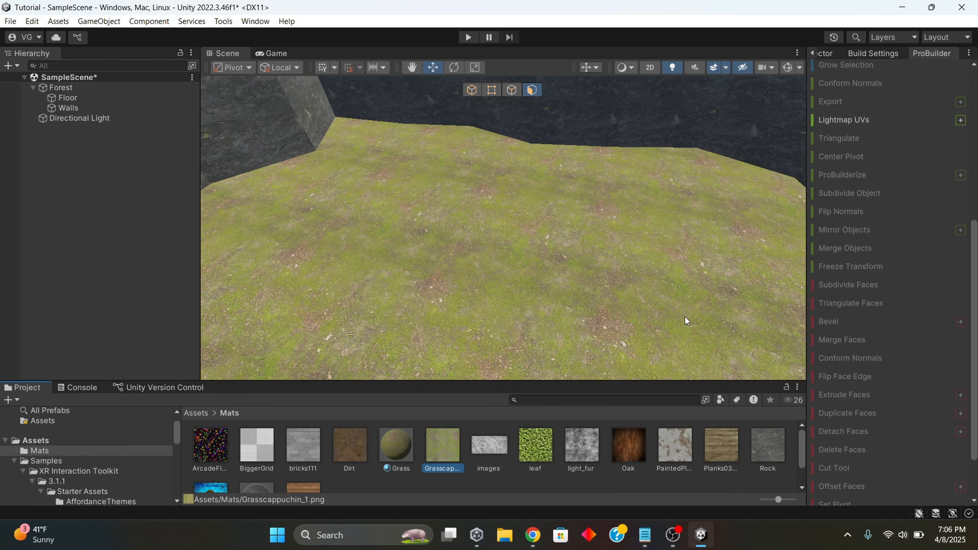
pyautogui.click(826, 53)
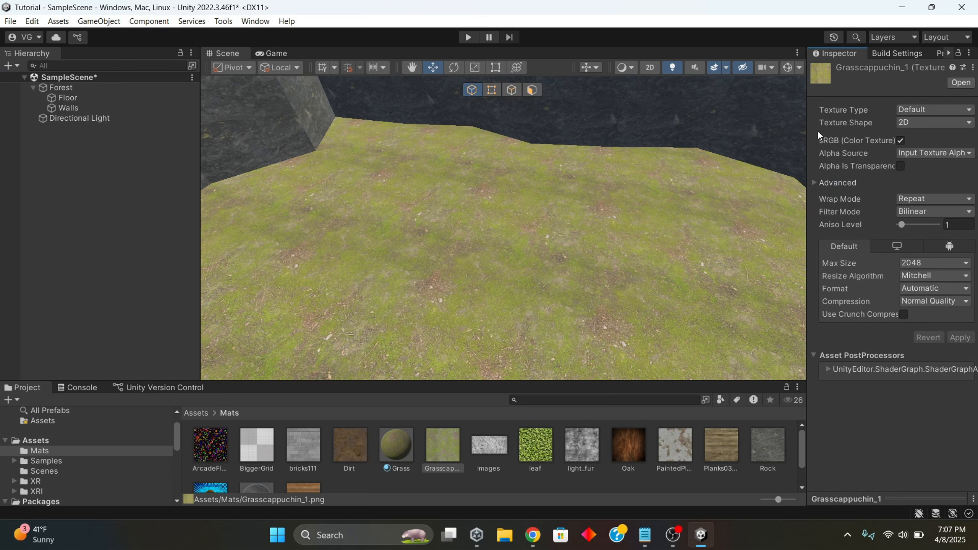
pyautogui.click(905, 263)
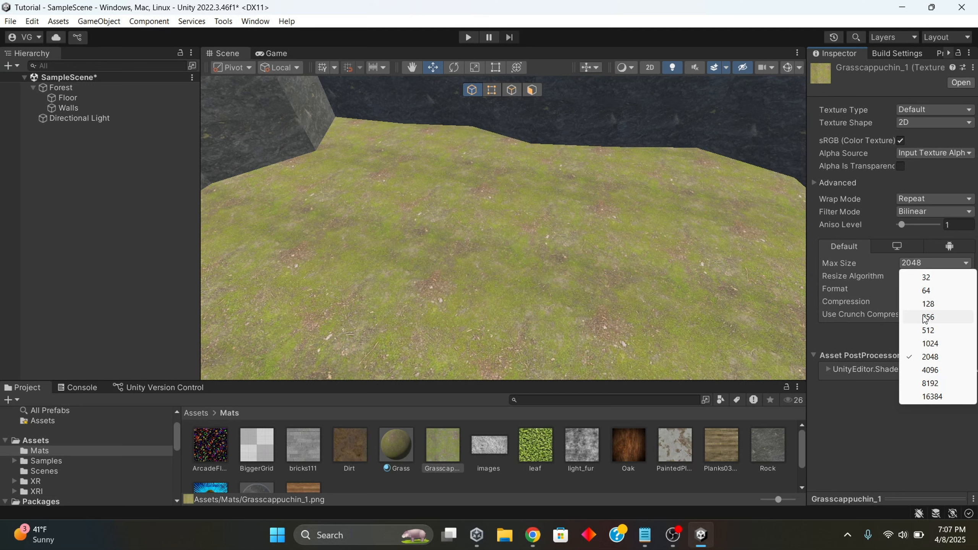
pyautogui.click(927, 304)
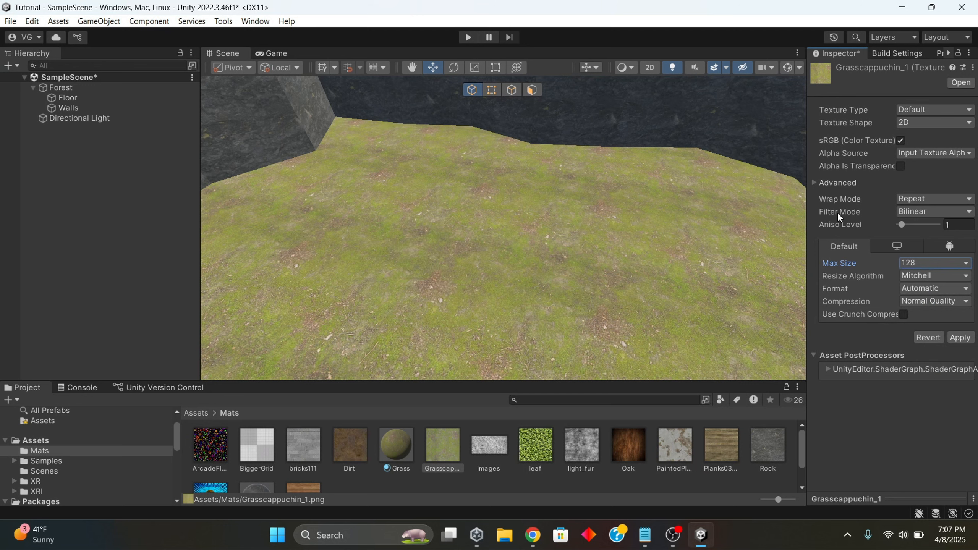
pyautogui.click(908, 213)
pyautogui.click(904, 227)
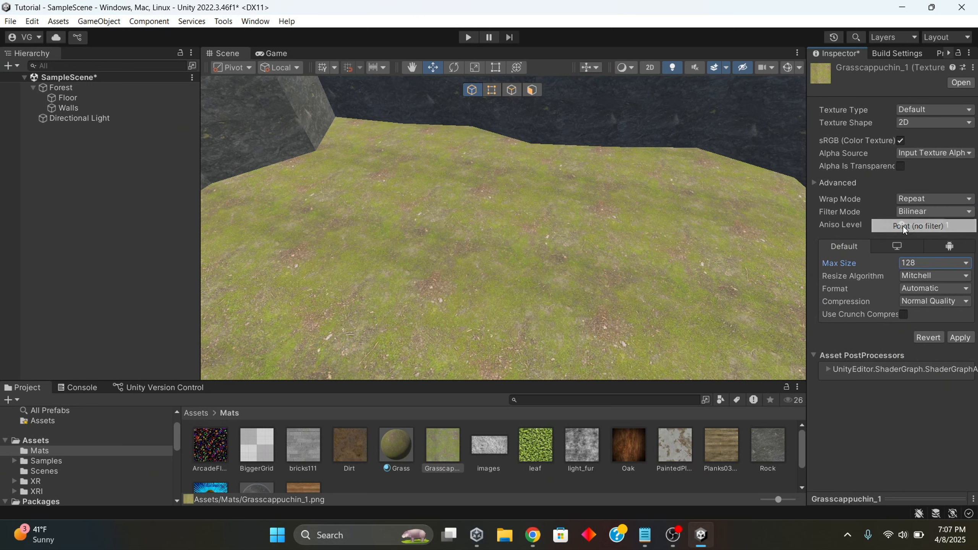
pyautogui.click(952, 337)
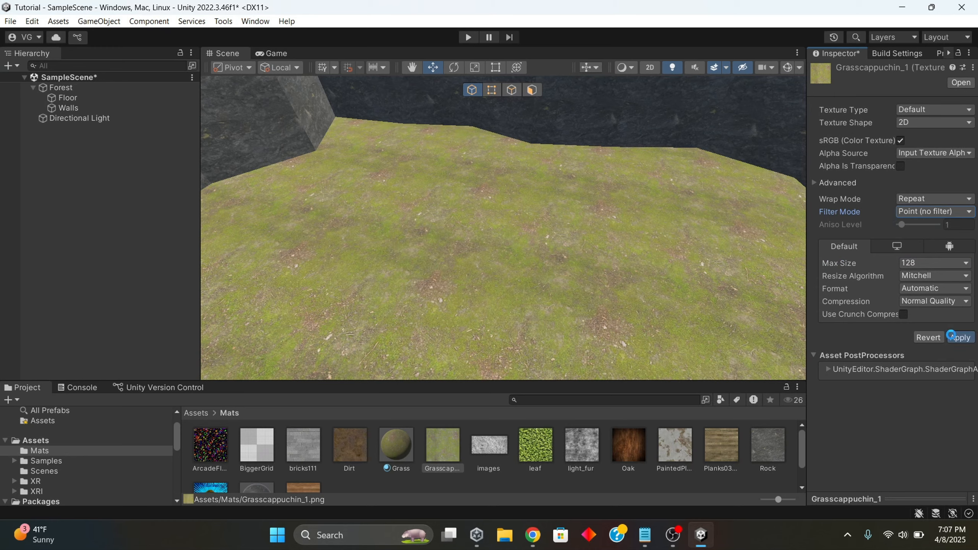
# Step: Examine the grass texture on the floor up close and review the max size options for Grasscappuchin_1
pyautogui.click(407, 208)
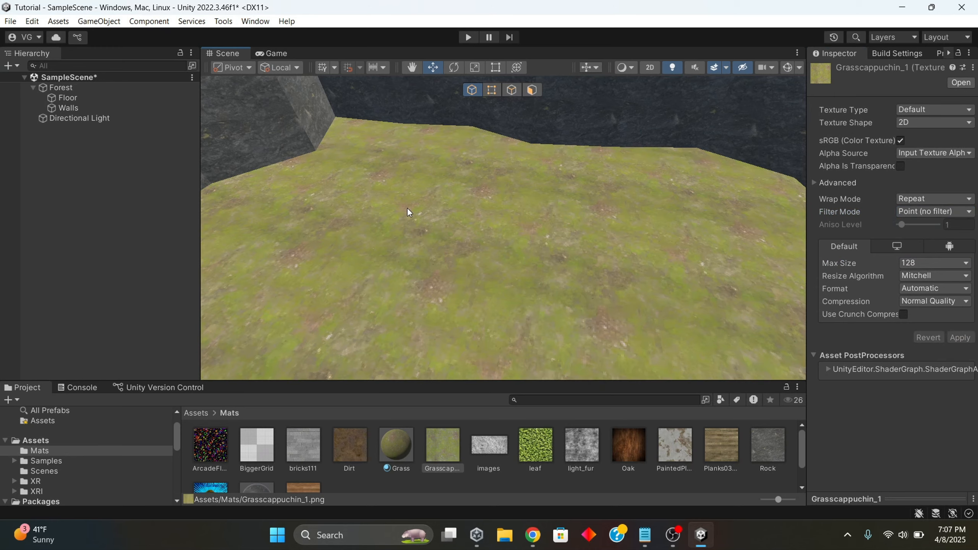
pyautogui.scroll(5, 406, 208)
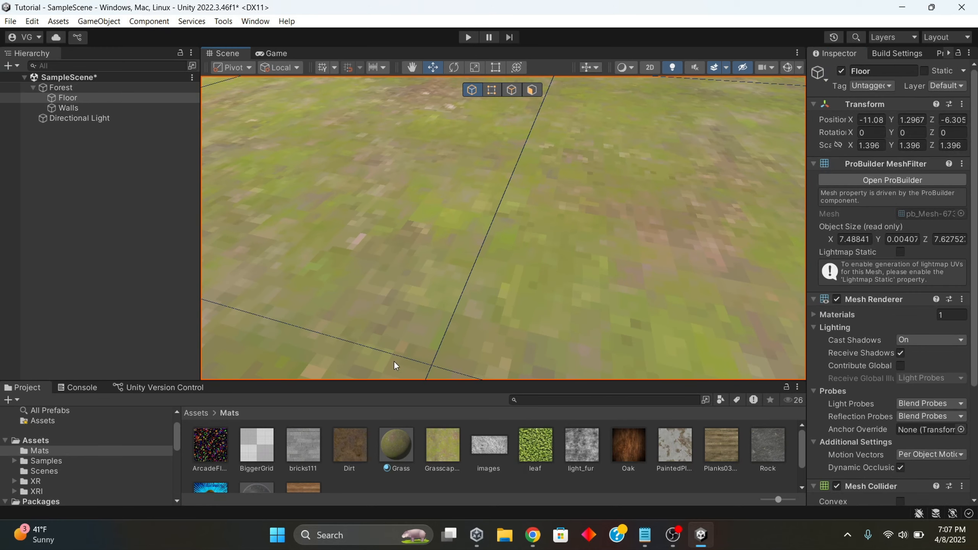
pyautogui.click(442, 447)
pyautogui.click(904, 262)
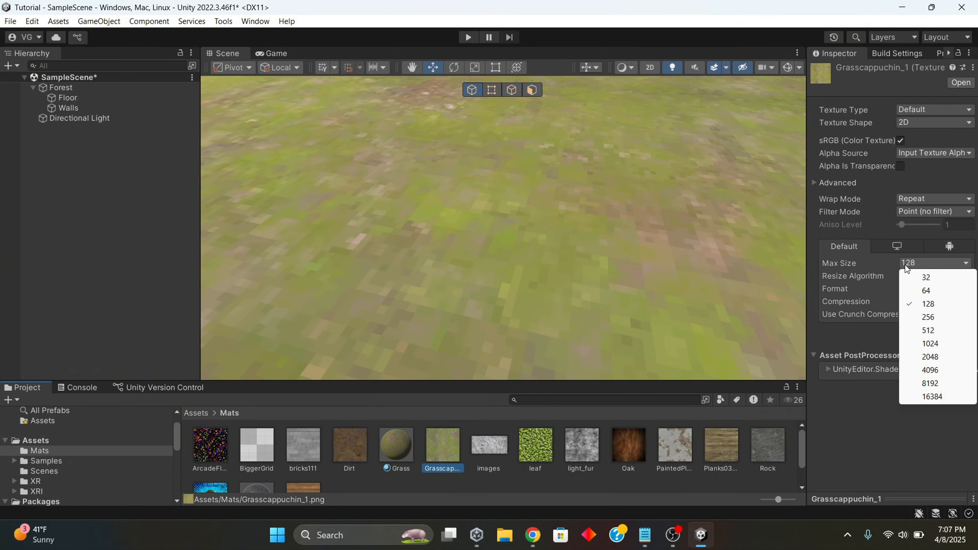
pyautogui.click(852, 333)
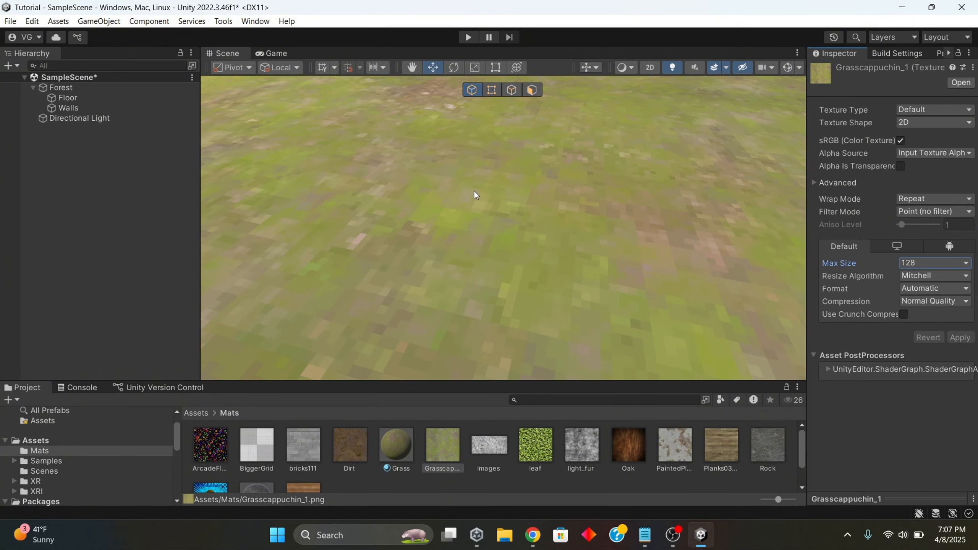
pyautogui.moveTo(528, 194); pyautogui.dragTo(419, 64, button='right')
pyautogui.scroll(-2, 602, 366)
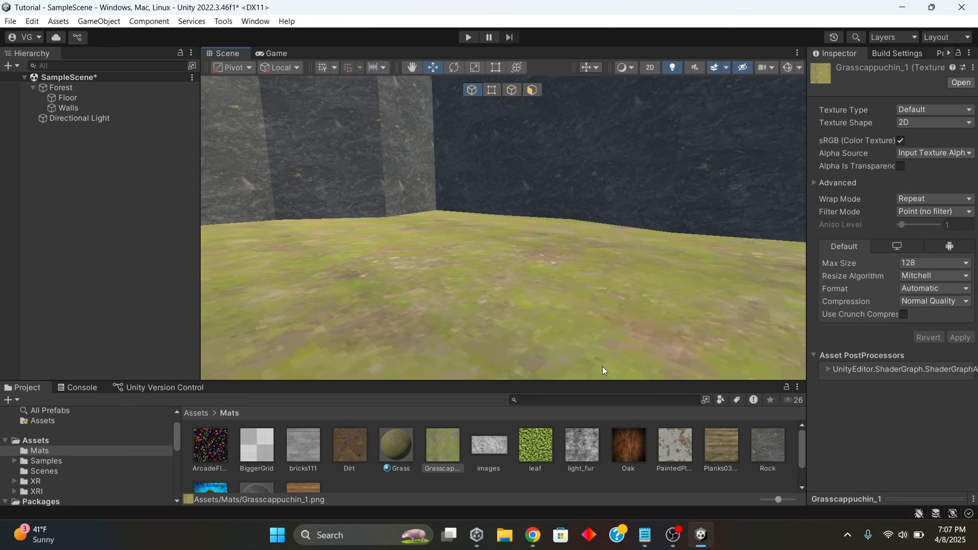
# Step: Set the Rock texture's max size to 64 and filter mode to Point (no filter), and apply the import settings
pyautogui.click(762, 440)
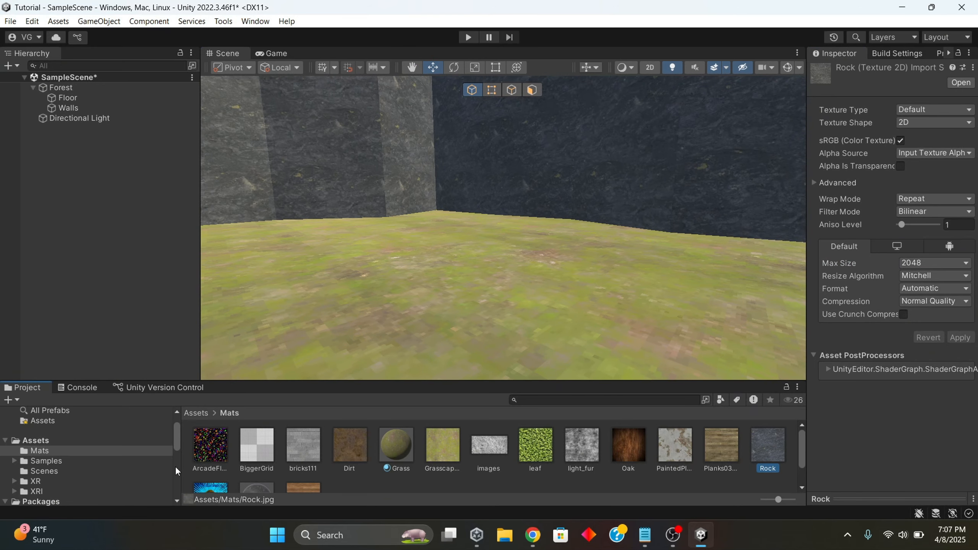
pyautogui.click(920, 263)
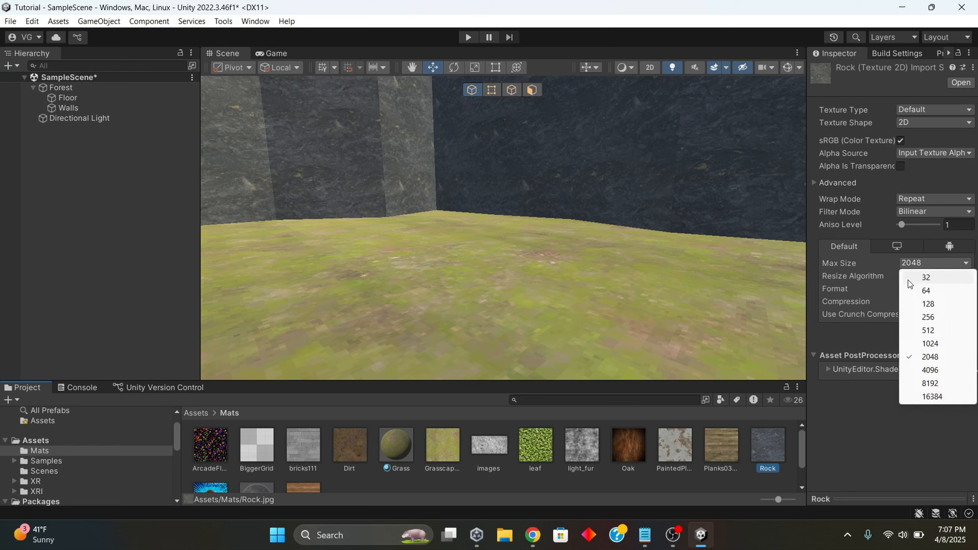
pyautogui.click(909, 288)
pyautogui.click(919, 212)
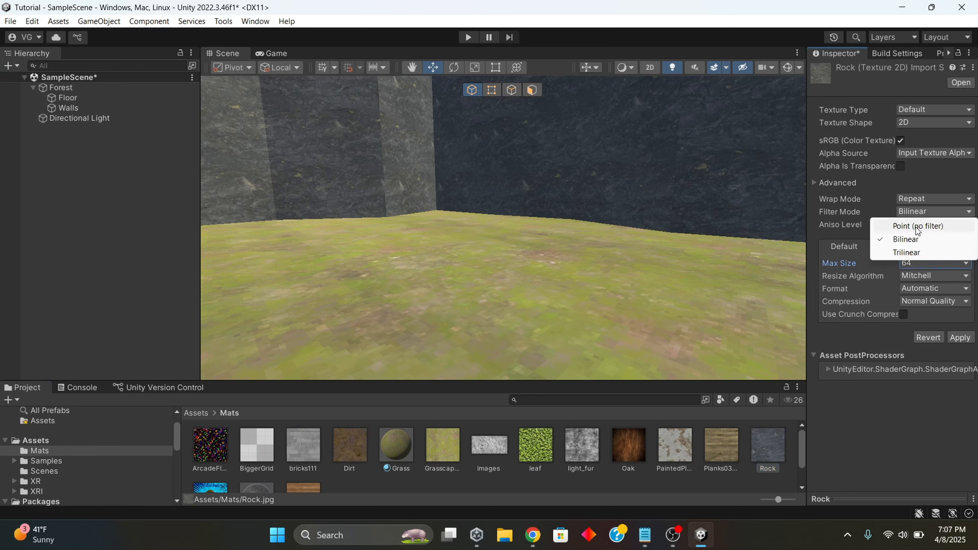
pyautogui.click(919, 226)
pyautogui.click(956, 334)
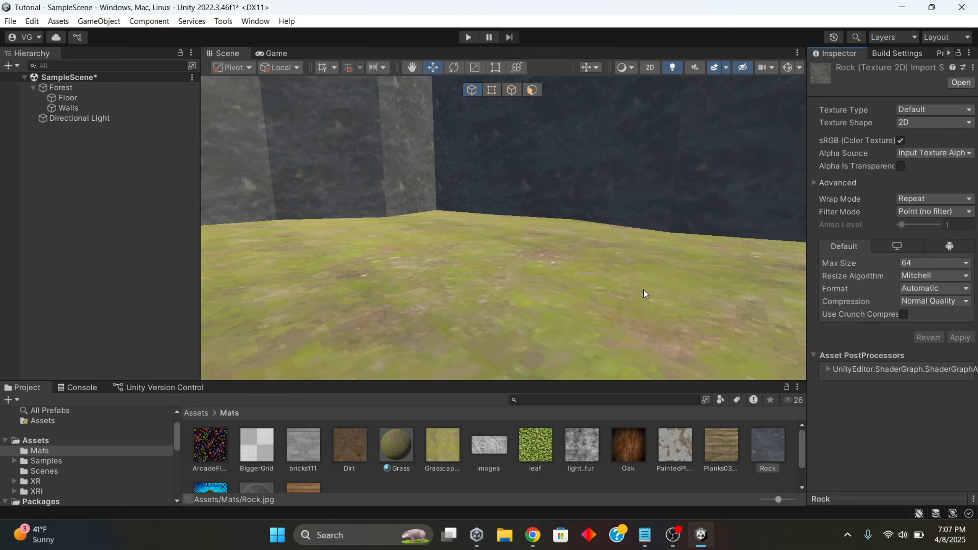
# Step: Examine the pixelated grass floor and rock walls from close up and from farther away
pyautogui.moveTo(644, 289); pyautogui.dragTo(708, 323, button='right')
pyautogui.scroll(-3, 708, 322)
pyautogui.scroll(-5, 709, 324)
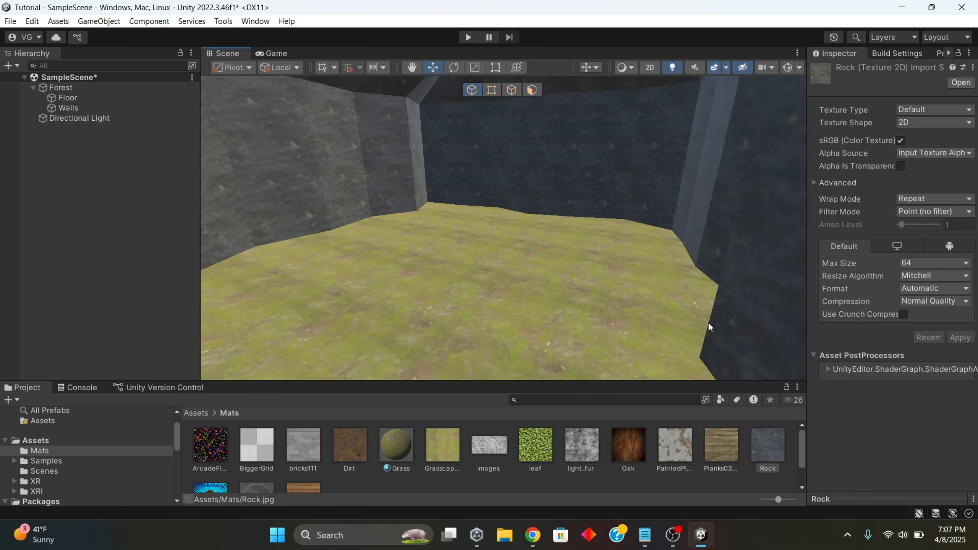
pyautogui.moveTo(600, 323)
pyautogui.mouseDown(button='right')
pyautogui.moveTo(547, 263)
pyautogui.moveTo(606, 311)
pyautogui.mouseUp(button='right')
pyautogui.scroll(3, 606, 311)
pyautogui.scroll(5, 606, 310)
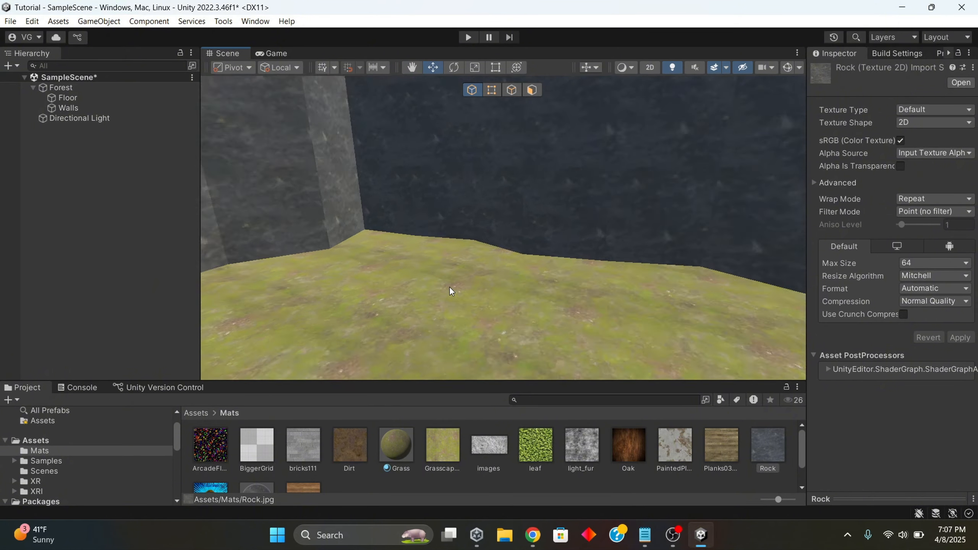
pyautogui.moveTo(450, 286); pyautogui.dragTo(366, 325, button='right')
pyautogui.scroll(-2, 365, 324)
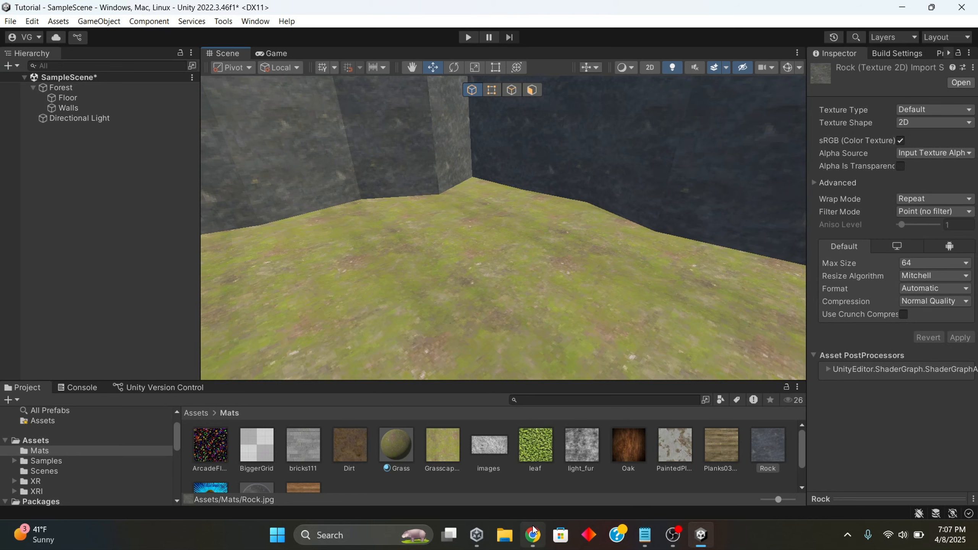
# Step: Switch to Chrome to view the Gorilla Tag Fan Game Tut folder in Google Drive, and return to Unity
pyautogui.moveTo(536, 533)
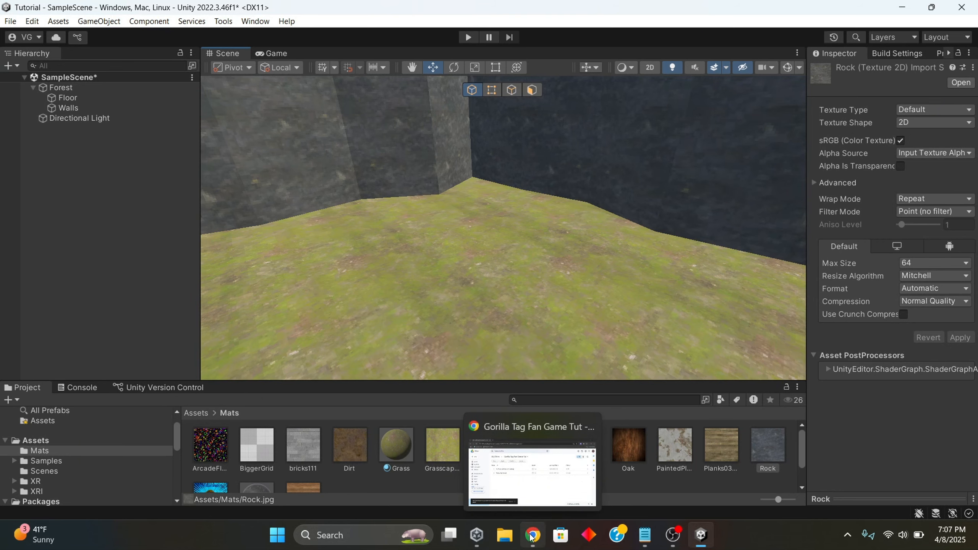
pyautogui.click(532, 536)
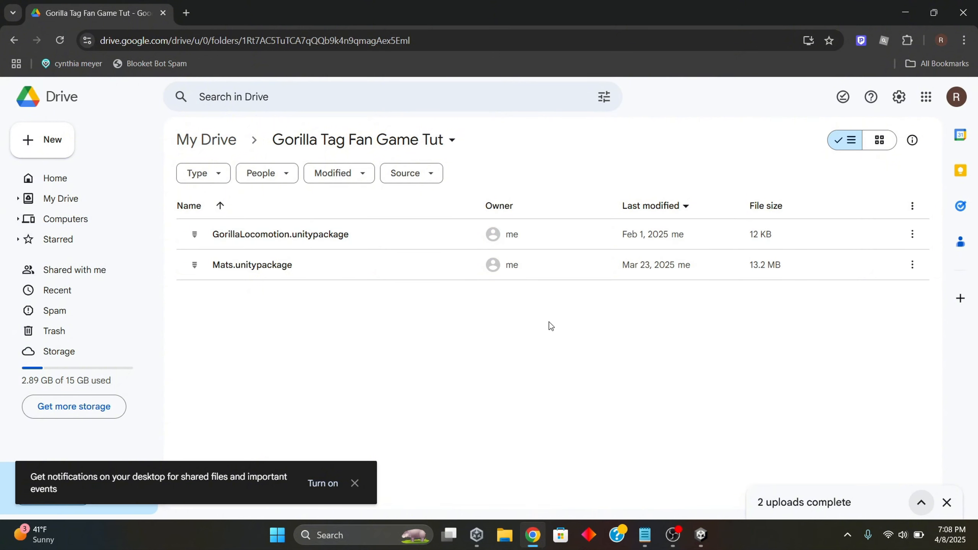
pyautogui.click(701, 536)
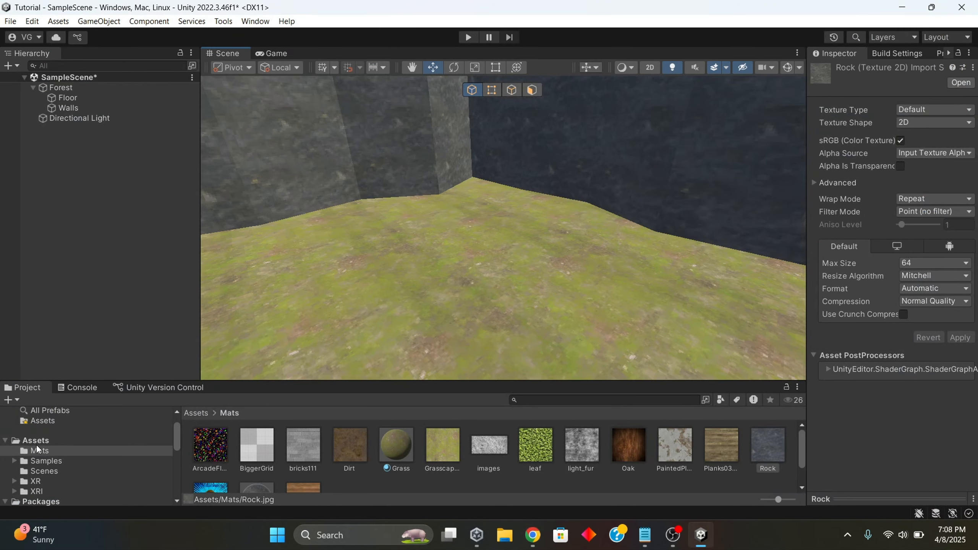
# Step: Open the project's root Assets folder and browse the Downloads folder in File Explorer for the GorillaLocomotion package
pyautogui.click(23, 441)
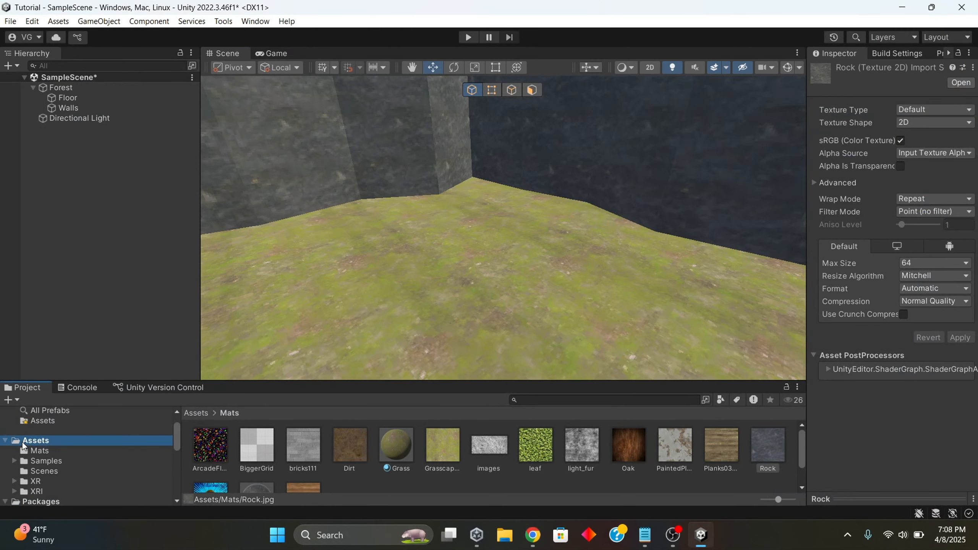
pyautogui.click(505, 542)
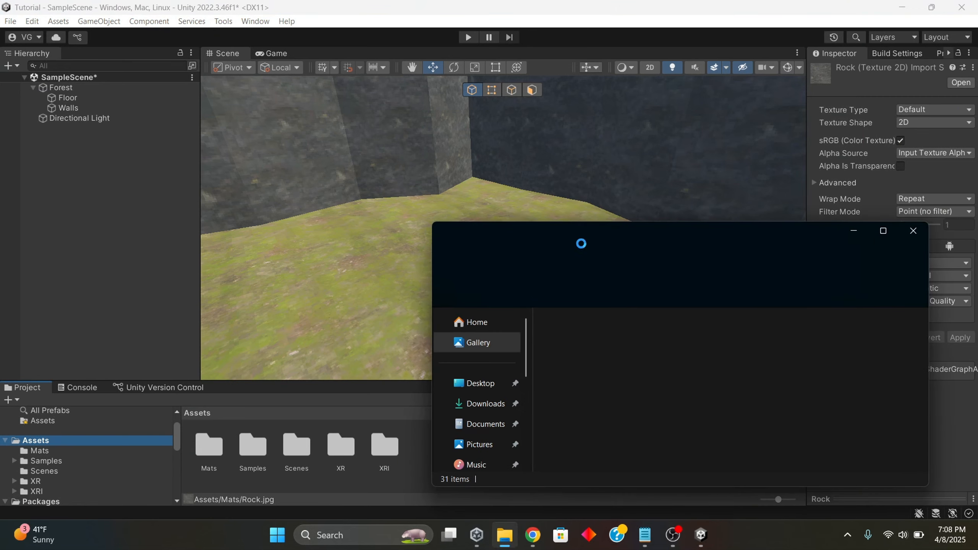
pyautogui.moveTo(646, 243); pyautogui.dragTo(679, 203)
pyautogui.click(517, 370)
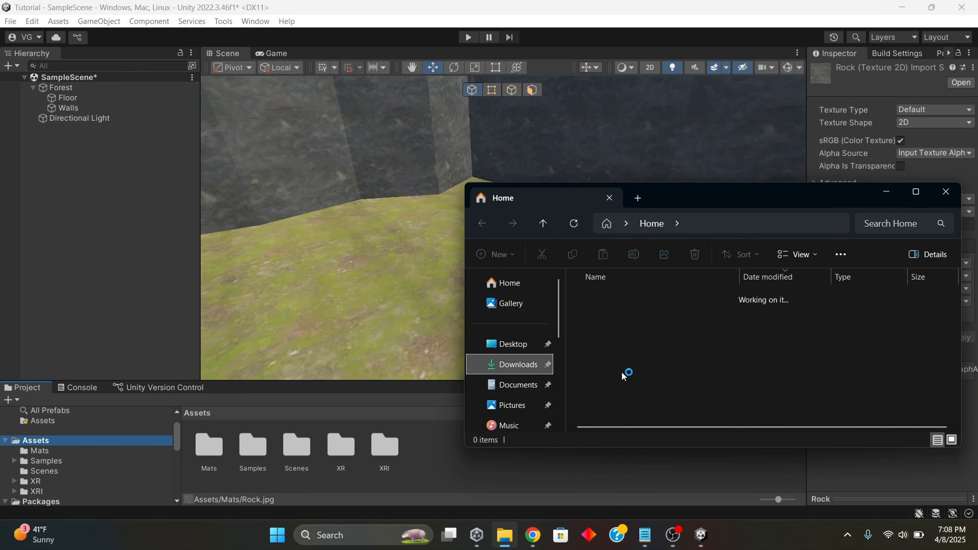
pyautogui.scroll(-2, 607, 360)
pyautogui.scroll(-4, 607, 361)
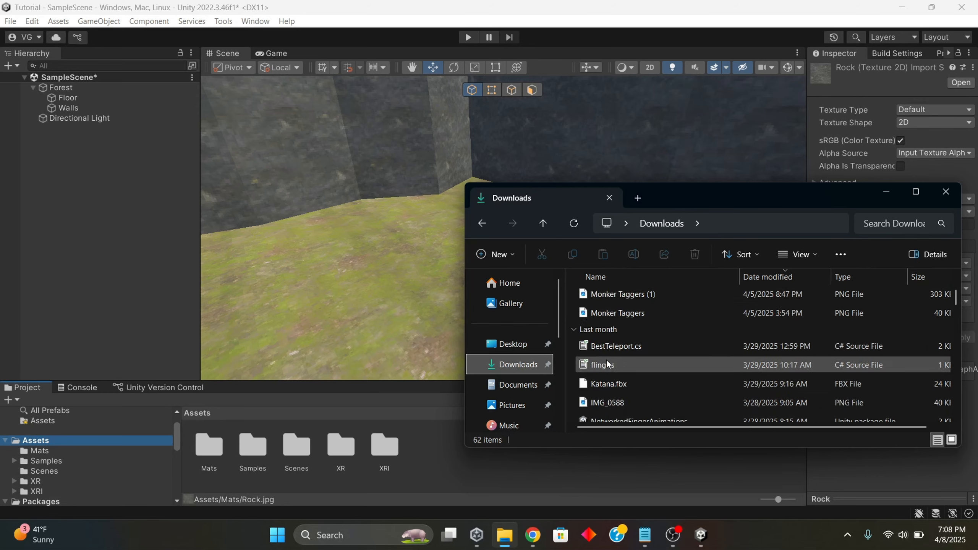
pyautogui.scroll(-5, 606, 361)
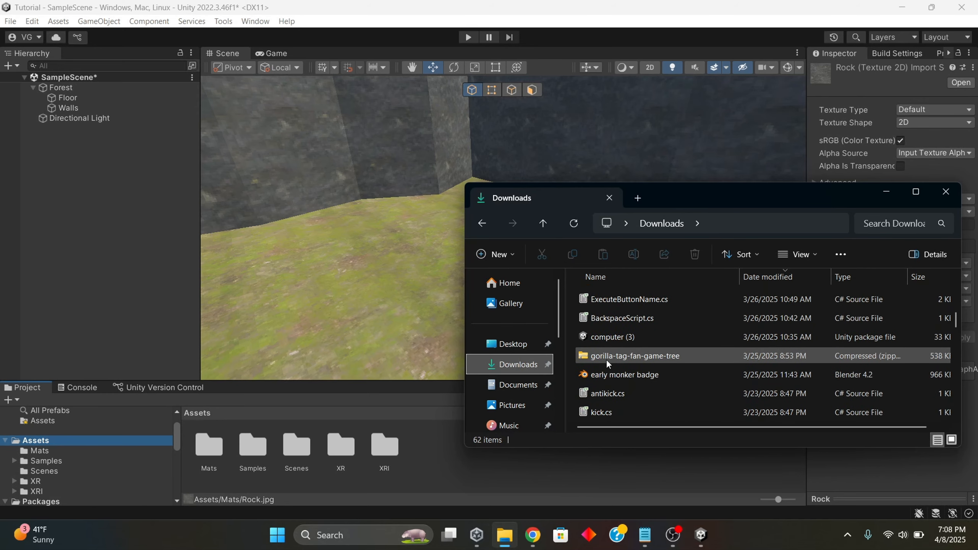
pyautogui.scroll(-5, 607, 360)
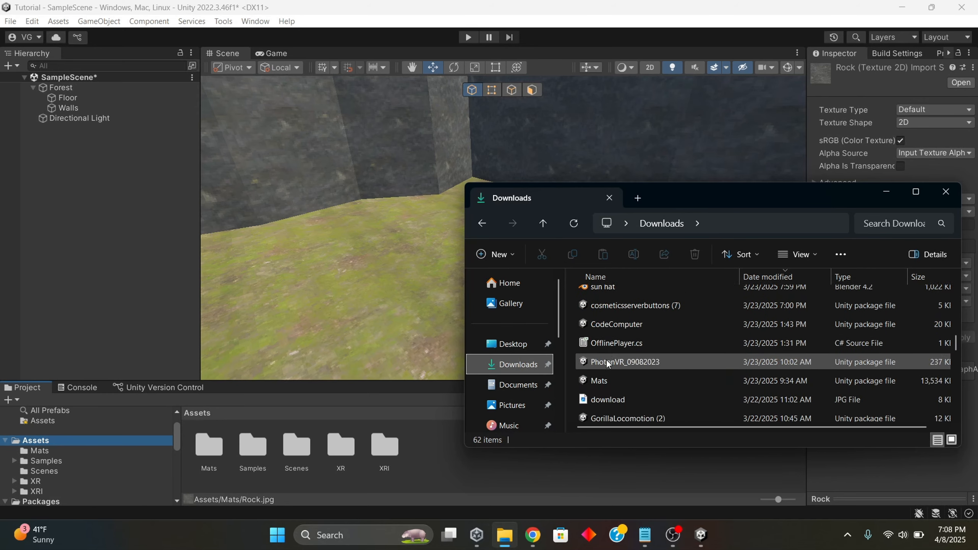
pyautogui.scroll(-5, 607, 361)
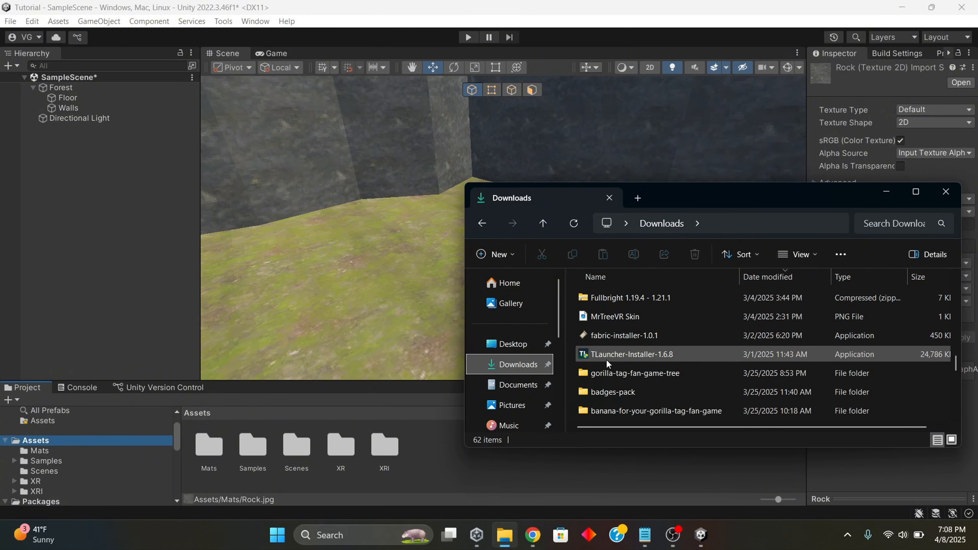
pyautogui.scroll(2, 607, 362)
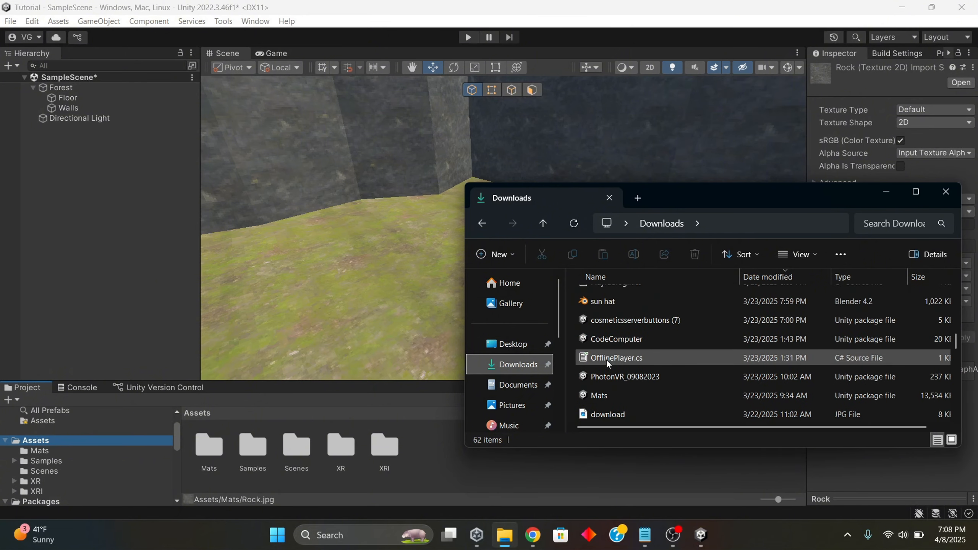
# Step: Search Downloads for "Gorilla" and bring the GorillaLocomotion package into the project's Assets folder
pyautogui.click(892, 224)
pyautogui.write('Goril')
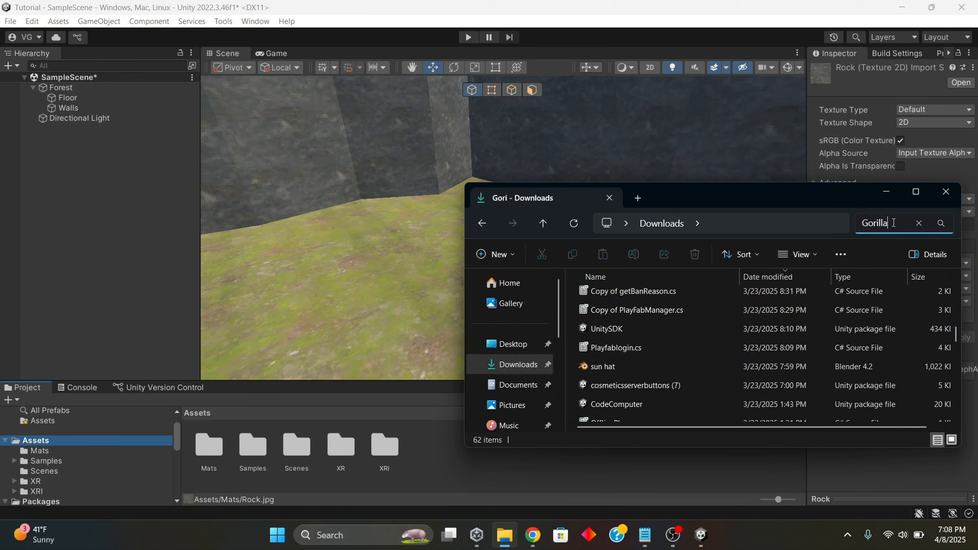
pyautogui.write('la')
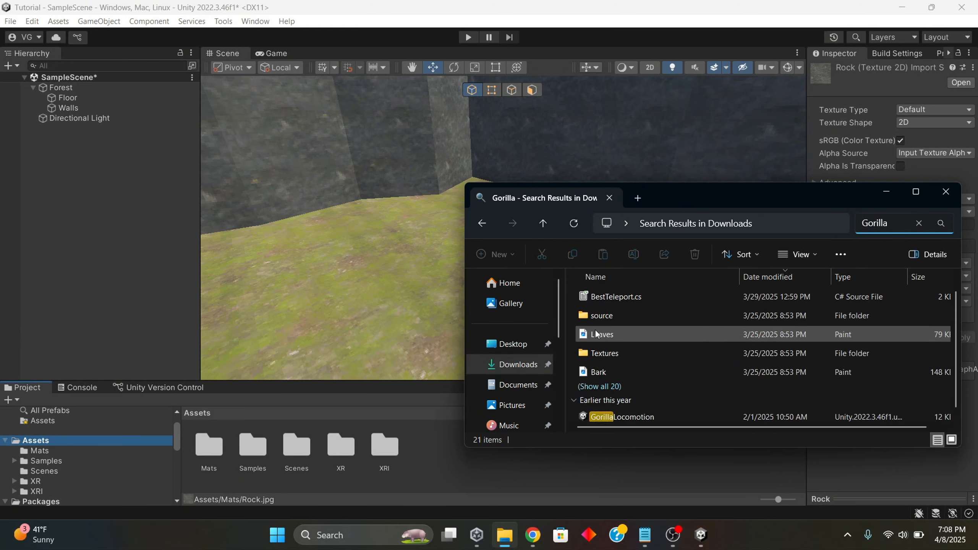
pyautogui.scroll(-1, 635, 414)
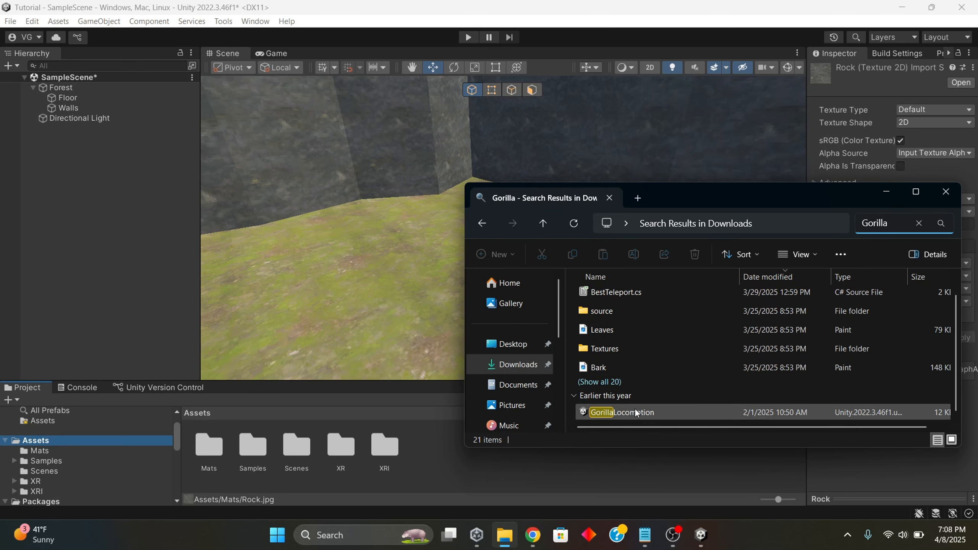
pyautogui.moveTo(636, 413); pyautogui.dragTo(431, 471)
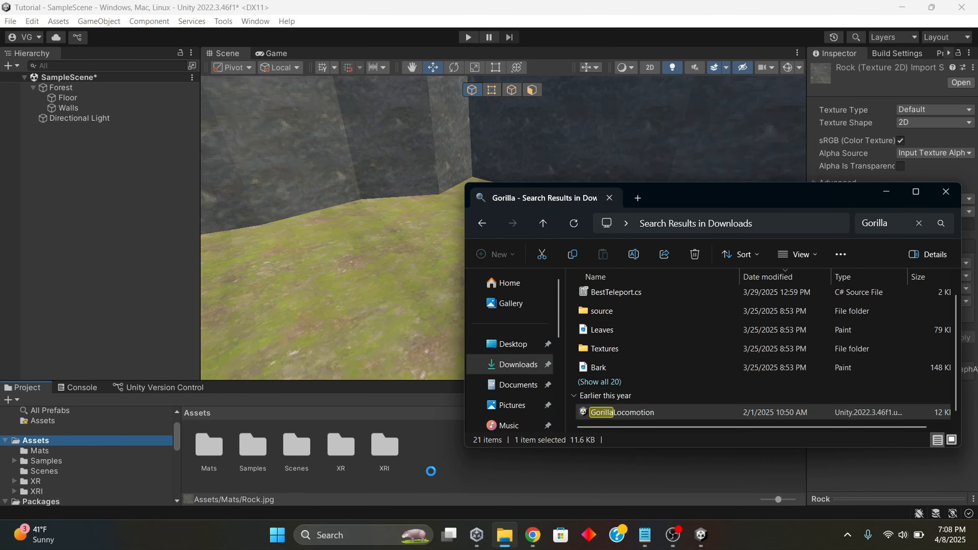
# Step: Close File Explorer, import all GorillaLocomotion package contents, and ignore reloading the externally modified SampleScene
pyautogui.click(947, 192)
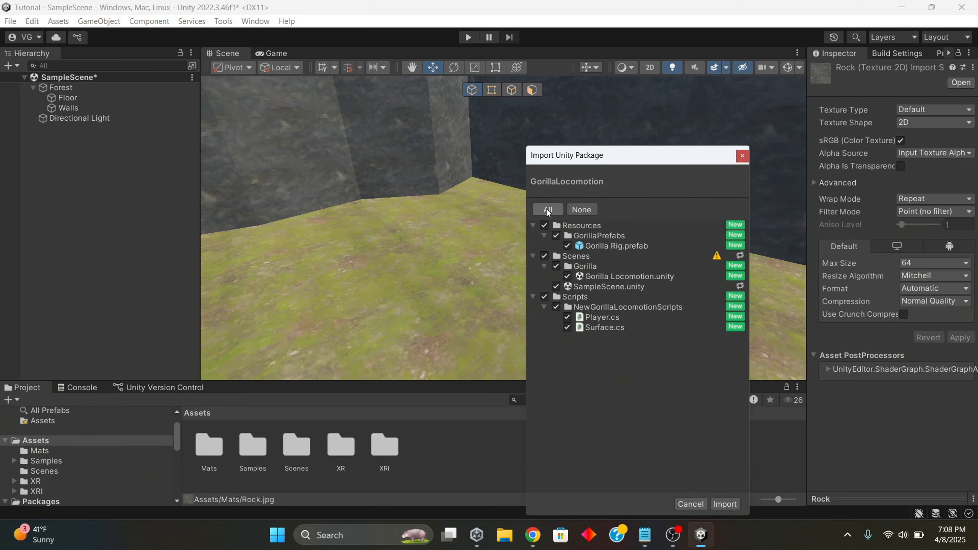
pyautogui.click(725, 504)
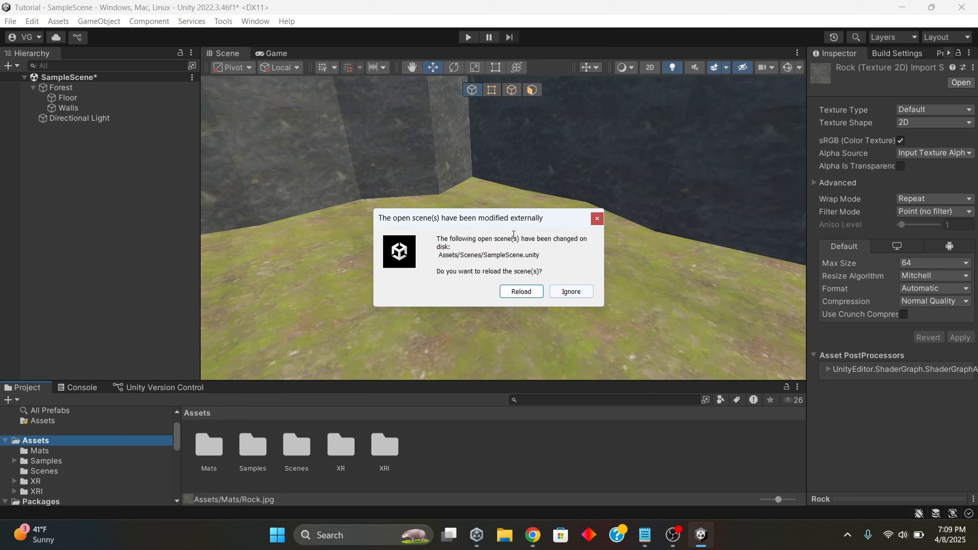
pyautogui.click(567, 292)
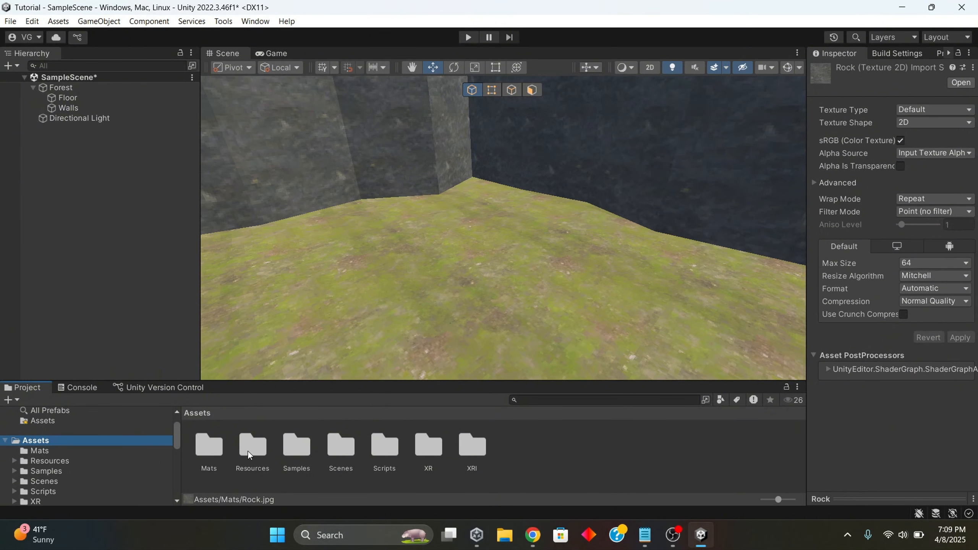
# Step: Add the Gorilla Rig prefab from Resources/GorillaPrefabs to the scene as a root object
pyautogui.doubleClick(248, 451)
pyautogui.doubleClick(210, 443)
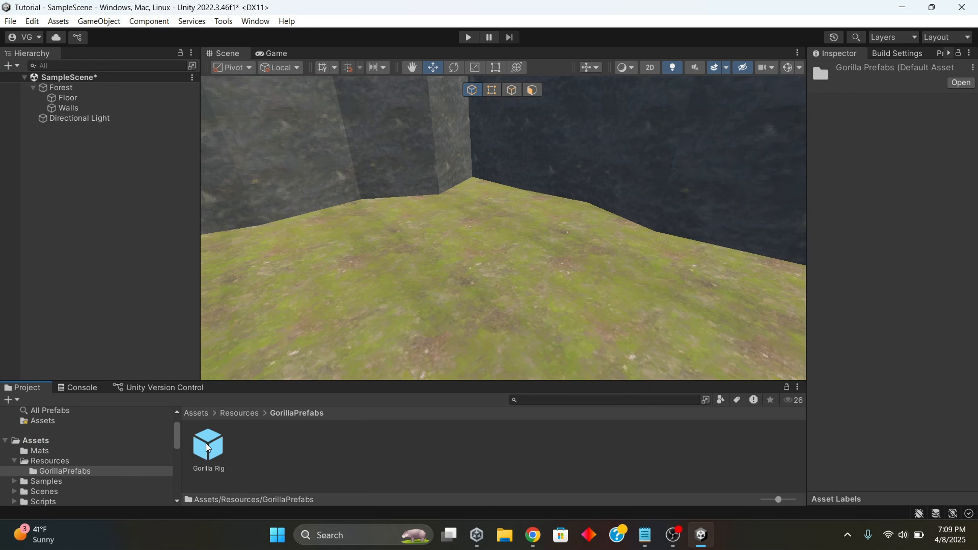
pyautogui.moveTo(207, 447); pyautogui.dragTo(170, 206)
pyautogui.moveTo(108, 175); pyautogui.dragTo(107, 171)
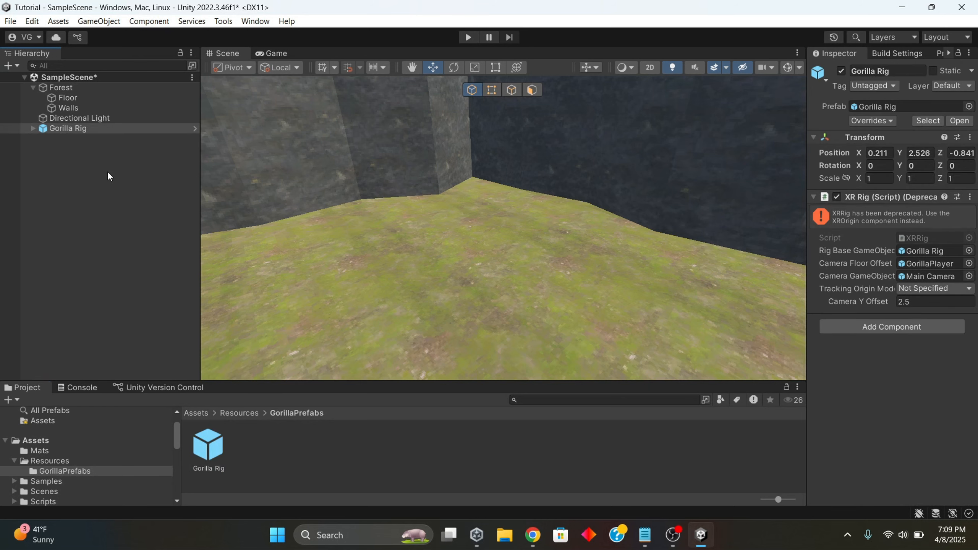
# Step: Unpack the Gorilla Rig prefab instance completely
pyautogui.rightClick(63, 127)
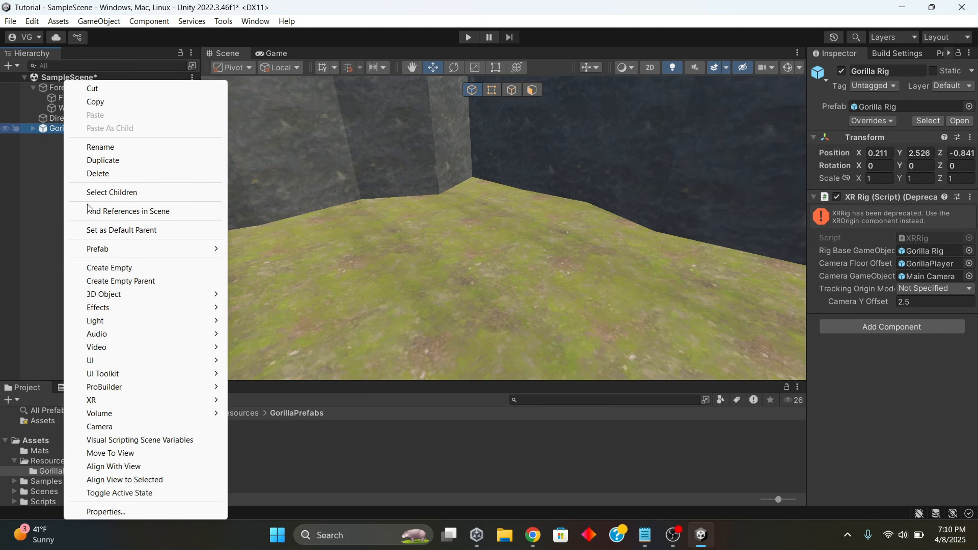
pyautogui.moveTo(195, 248)
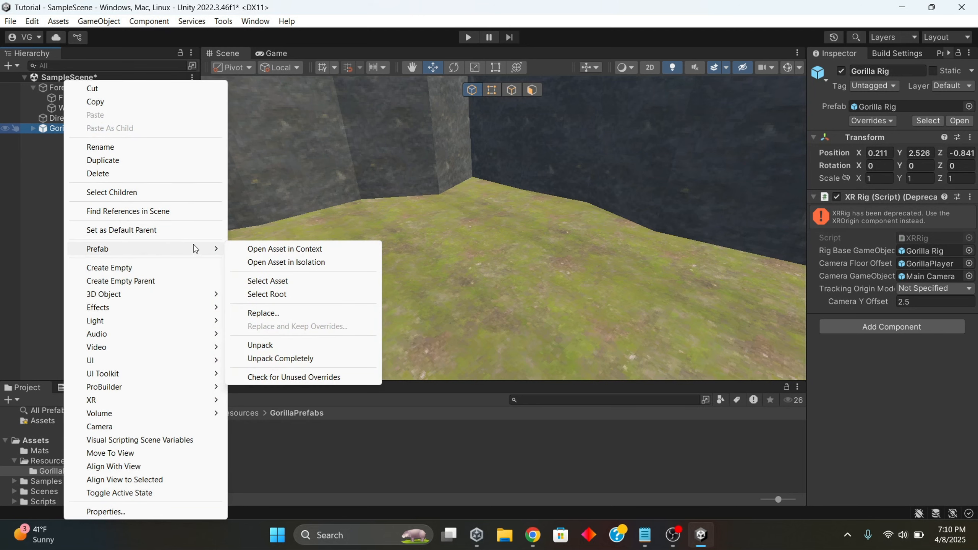
pyautogui.click(270, 358)
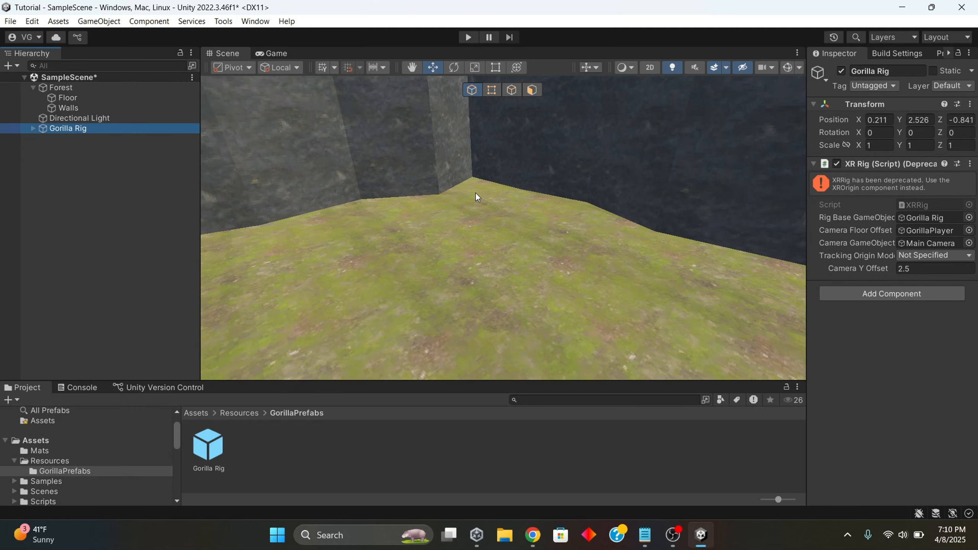
# Step: Move the Gorilla Rig down onto the forest floor at about X 1.769, Y 0.63, Z 1.701
pyautogui.moveTo(475, 192); pyautogui.dragTo(6, 159, button='right')
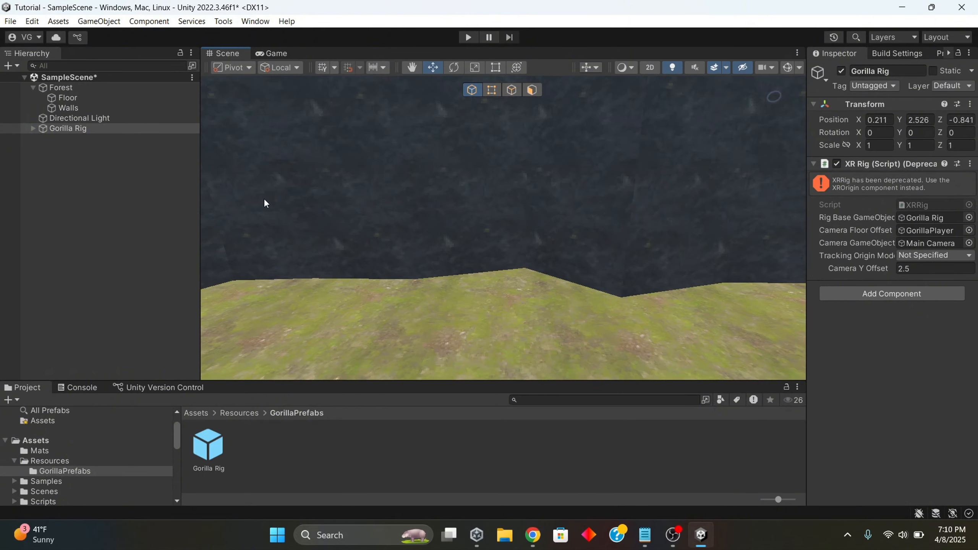
pyautogui.moveTo(264, 198); pyautogui.dragTo(492, 203, button='right')
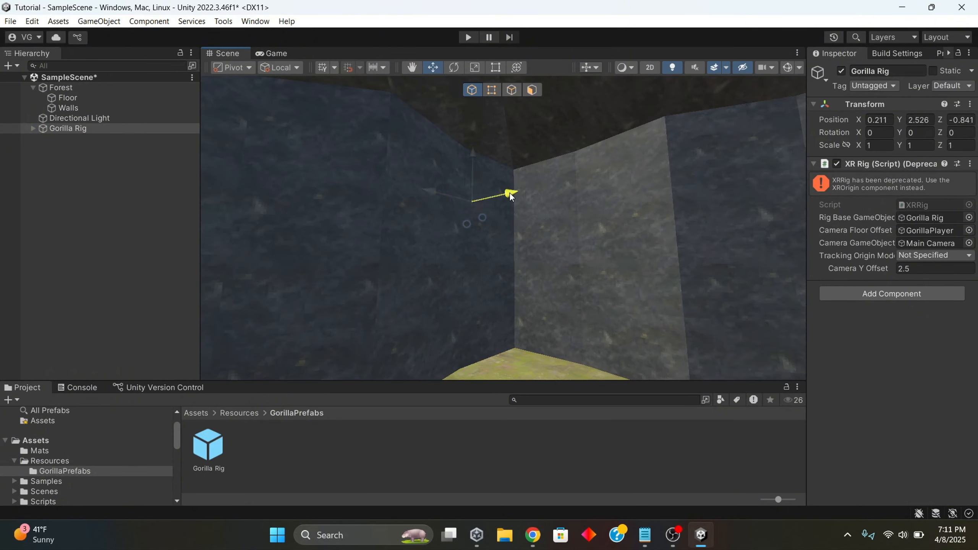
pyautogui.moveTo(506, 193); pyautogui.dragTo(670, 183)
pyautogui.moveTo(603, 165); pyautogui.dragTo(480, 175)
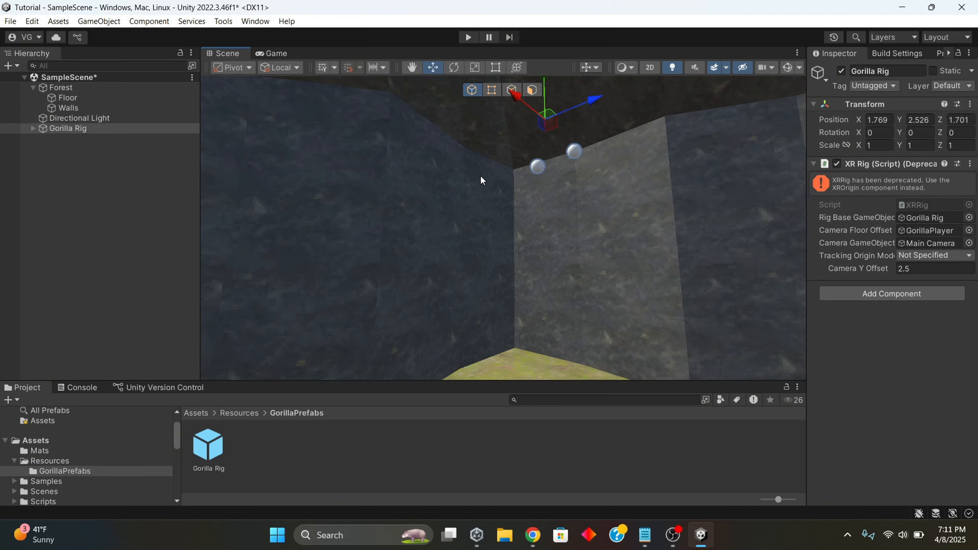
pyautogui.moveTo(480, 175); pyautogui.dragTo(452, 137, button='right')
pyautogui.moveTo(534, 136); pyautogui.dragTo(552, 233)
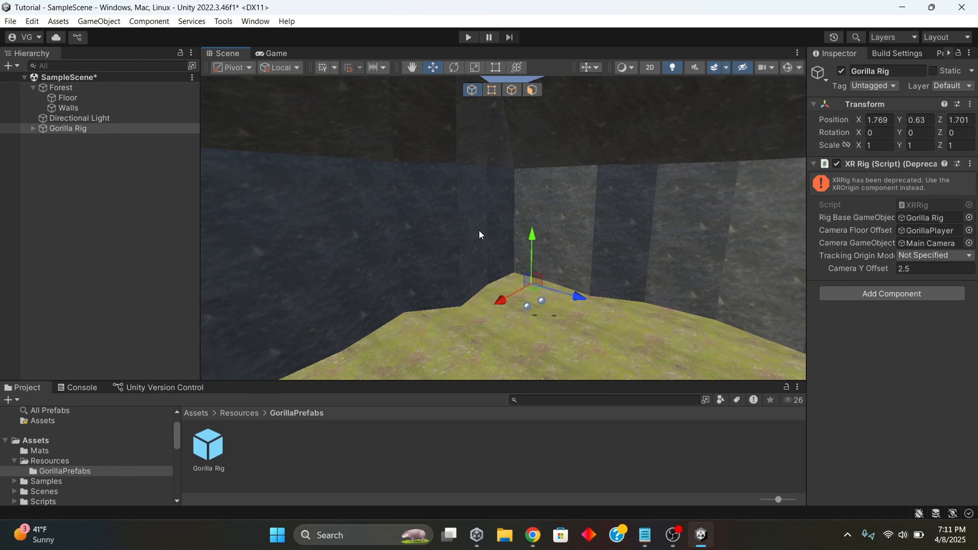
# Step: Show the scene gizmos around the Gorilla Rig briefly and hide them again
pyautogui.moveTo(479, 230); pyautogui.dragTo(479, 294, button='right')
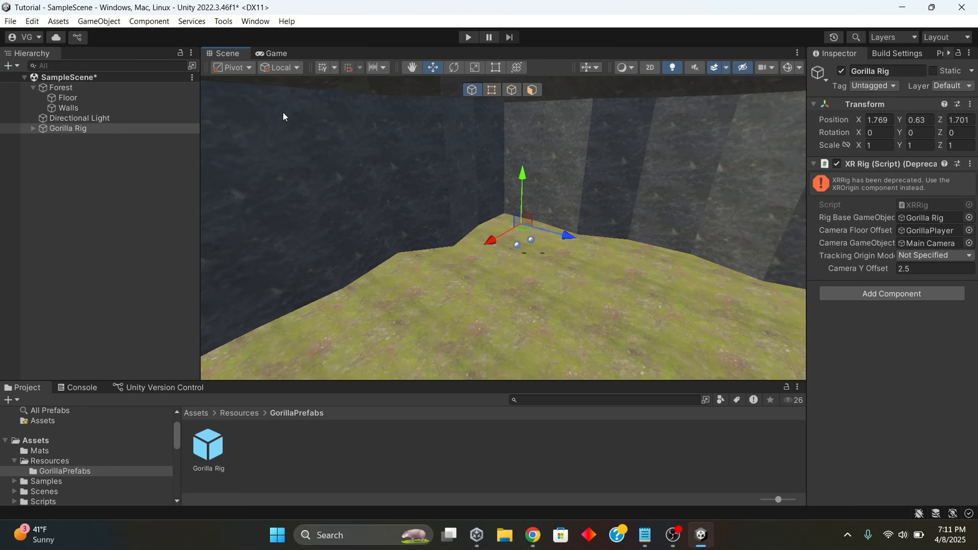
pyautogui.click(789, 68)
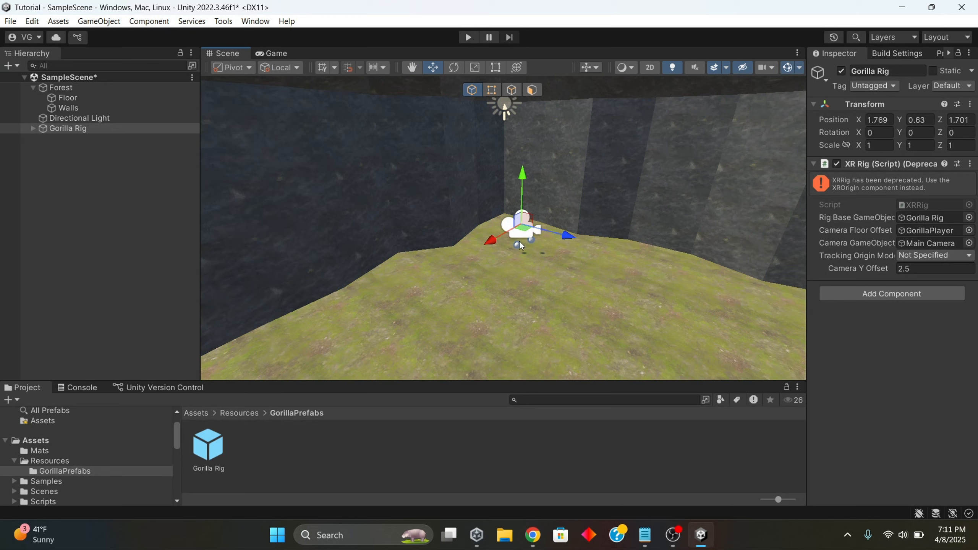
pyautogui.click(788, 67)
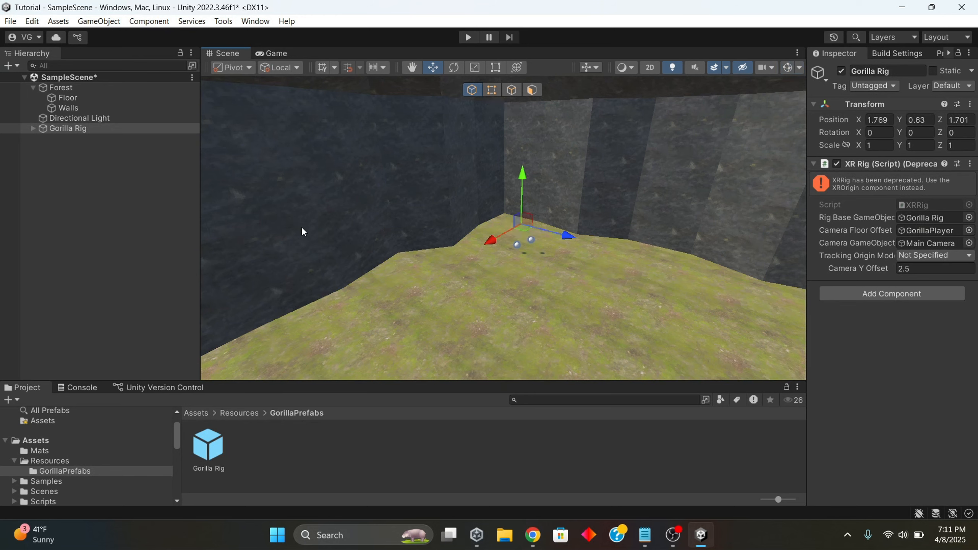
# Step: Select the Forest map and activate the Scale tool
pyautogui.click(56, 87)
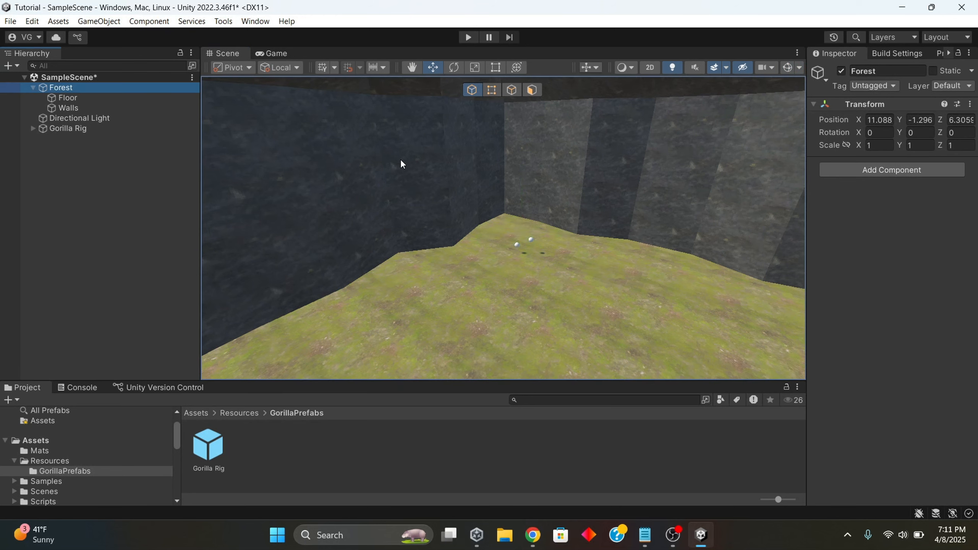
pyautogui.click(453, 244)
pyautogui.press('f')
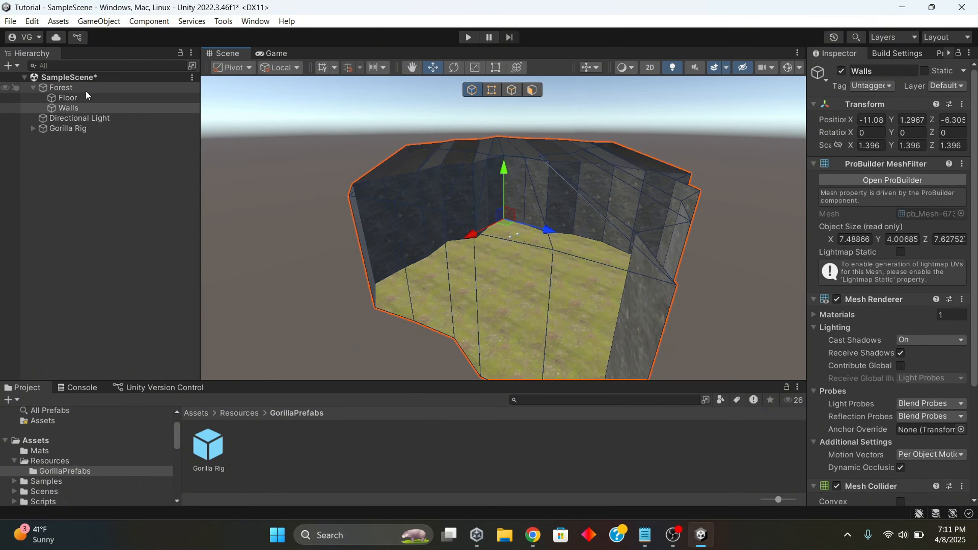
pyautogui.click(86, 89)
pyautogui.click(476, 67)
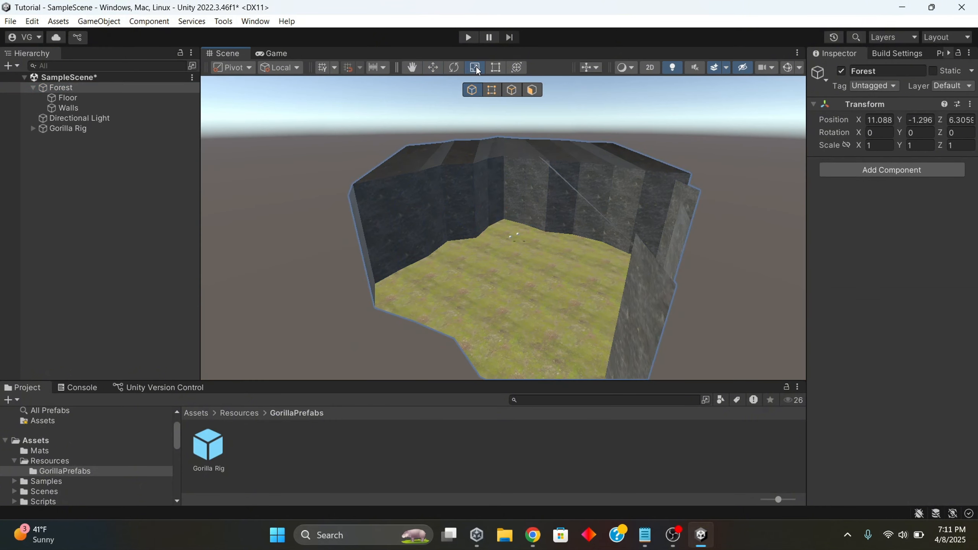
pyautogui.scroll(-8, 451, 270)
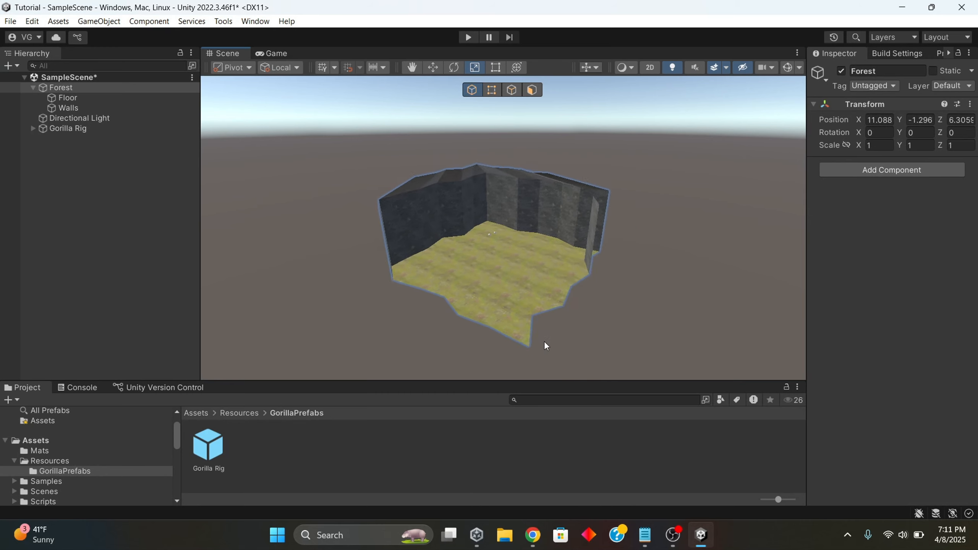
pyautogui.moveTo(544, 341); pyautogui.dragTo(447, 341, button='middle')
pyautogui.press('f')
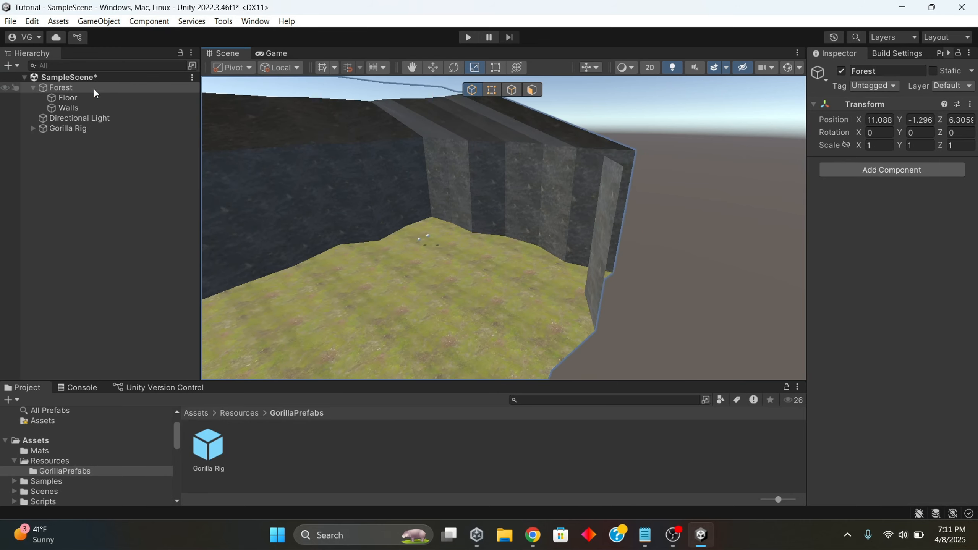
pyautogui.click(94, 88)
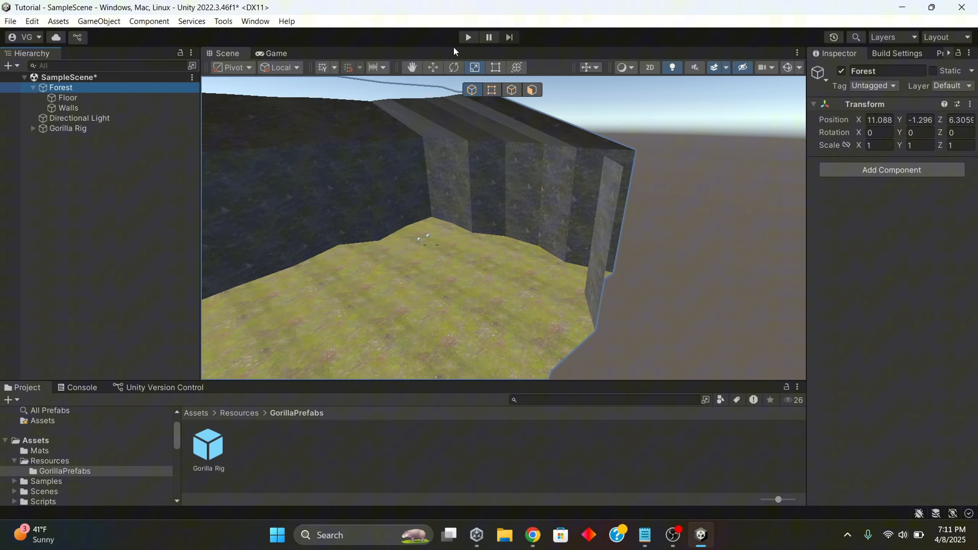
pyautogui.click(427, 245)
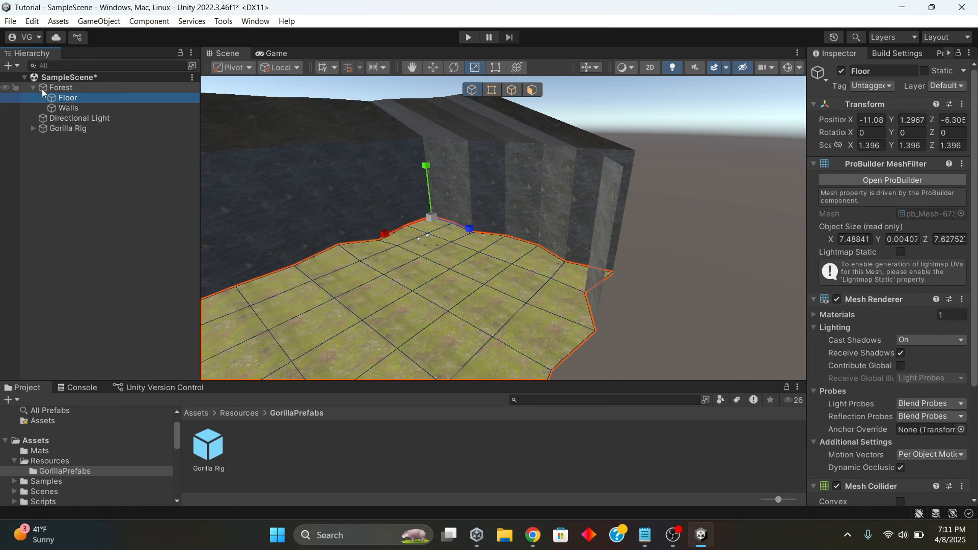
# Step: Scale the Floor and Walls of the Forest up together uniformly to about 2.304
pyautogui.click(67, 108)
pyautogui.keyDown('ctrl'); pyautogui.click(69, 98); pyautogui.keyUp('ctrl')
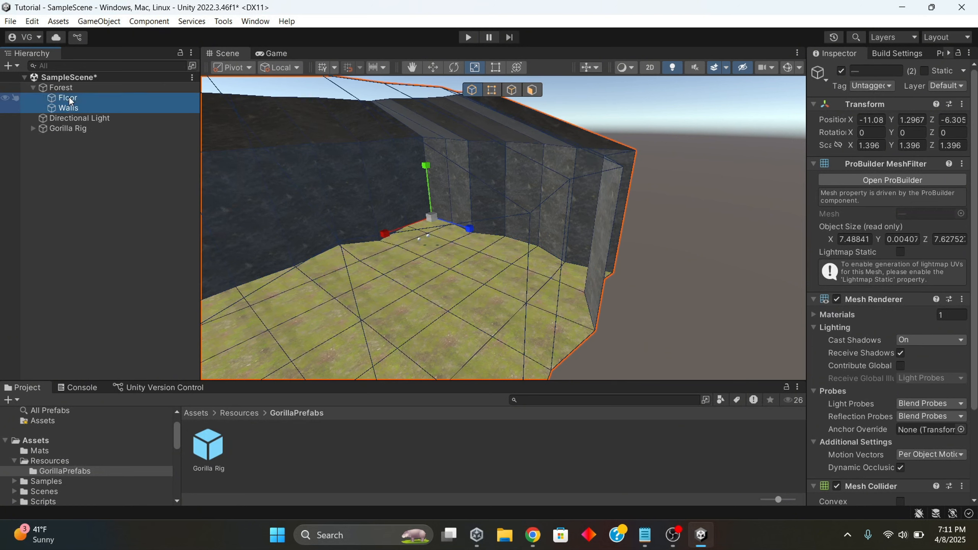
pyautogui.moveTo(432, 217); pyautogui.dragTo(468, 204)
pyautogui.moveTo(440, 260)
pyautogui.mouseDown(button='right')
pyautogui.moveTo(391, 265)
pyautogui.moveTo(423, 265)
pyautogui.mouseUp(button='right')
pyautogui.scroll(6, 391, 265)
pyautogui.press('Down')
pyautogui.press('Right')
pyautogui.press('Left')
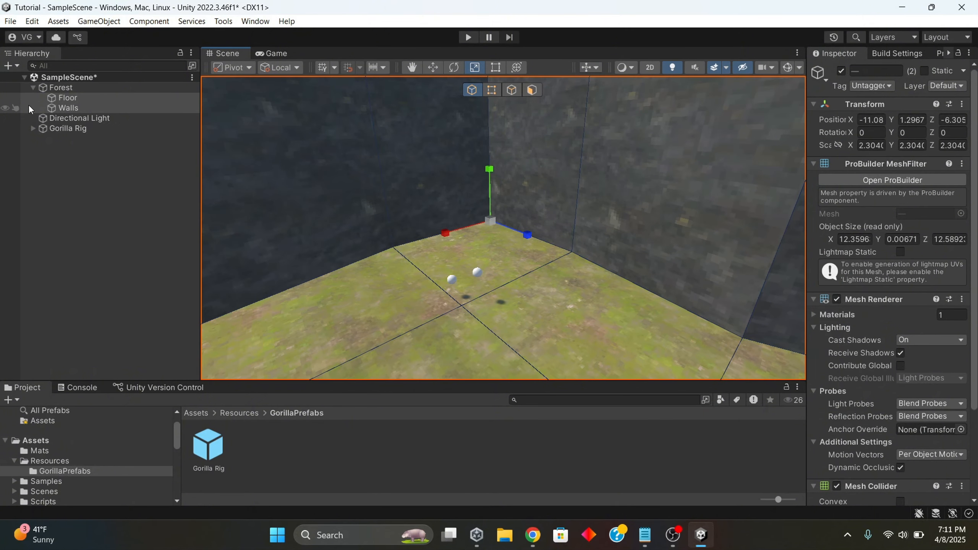
# Step: Remove the deprecated XR Rig component from the Gorilla Rig and expand the rig's child objects
pyautogui.click(48, 129)
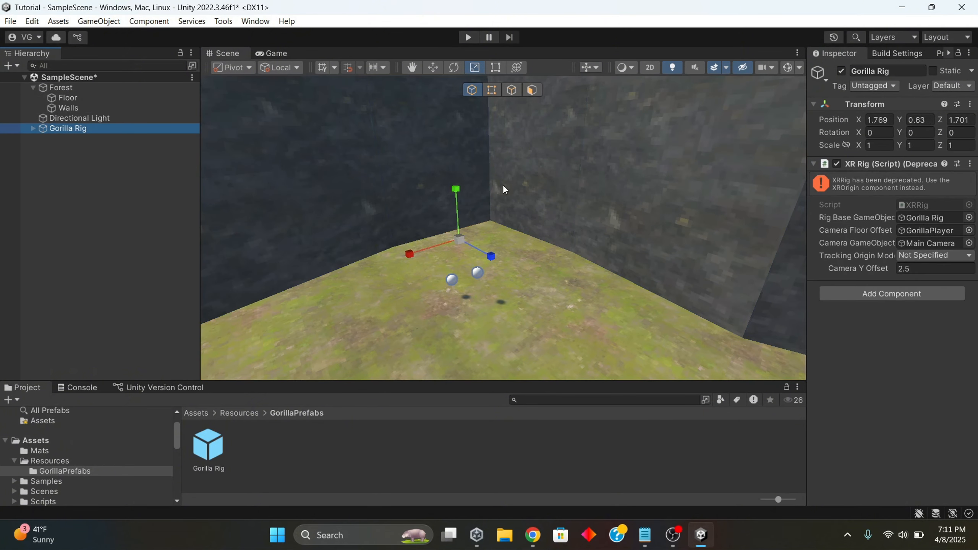
pyautogui.click(33, 129)
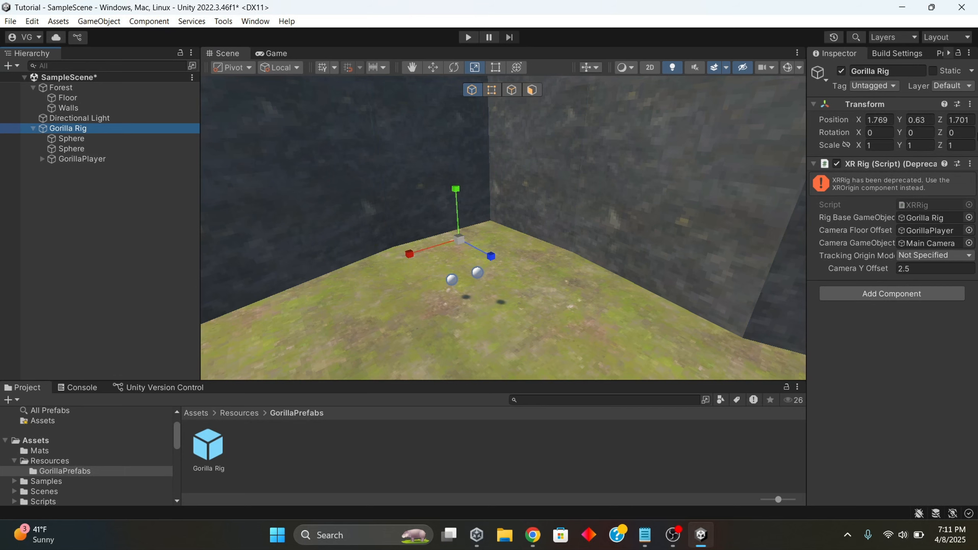
pyautogui.moveTo(807, 163); pyautogui.dragTo(783, 163)
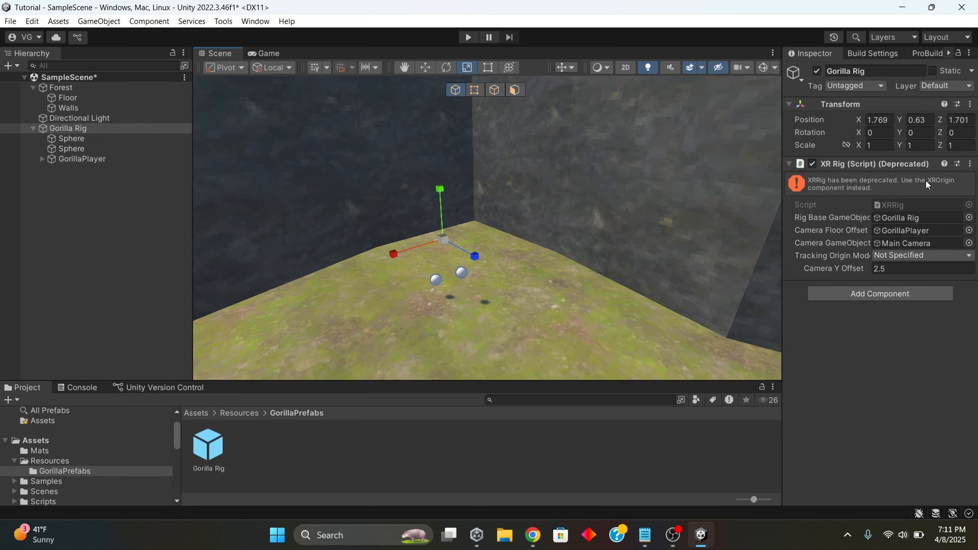
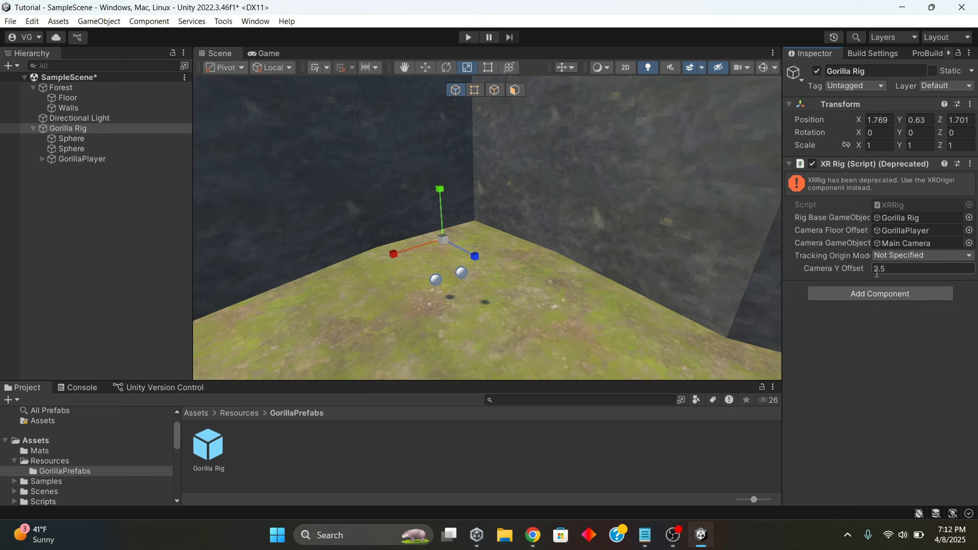
pyautogui.click(970, 164)
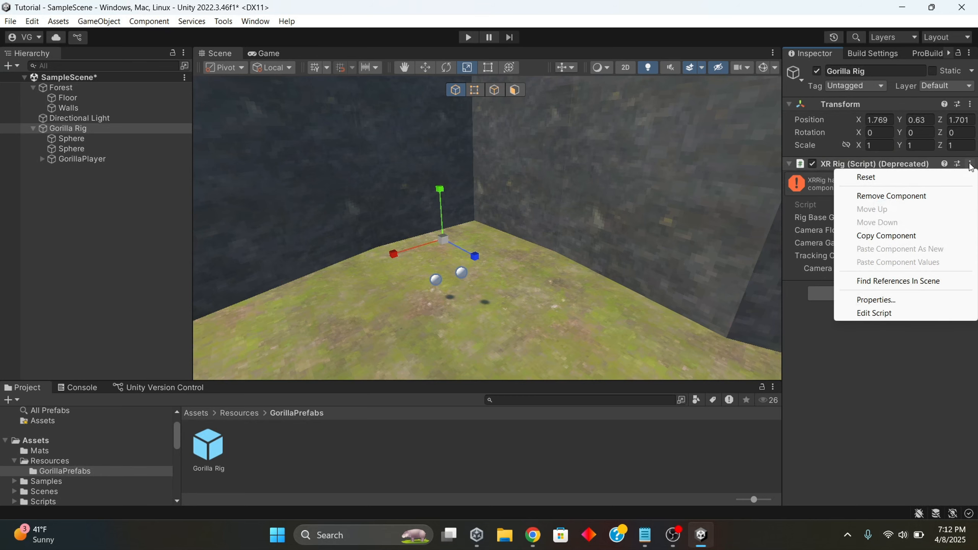
pyautogui.click(865, 197)
# Step: Add an XR Origin component to the Gorilla Rig
pyautogui.click(881, 173)
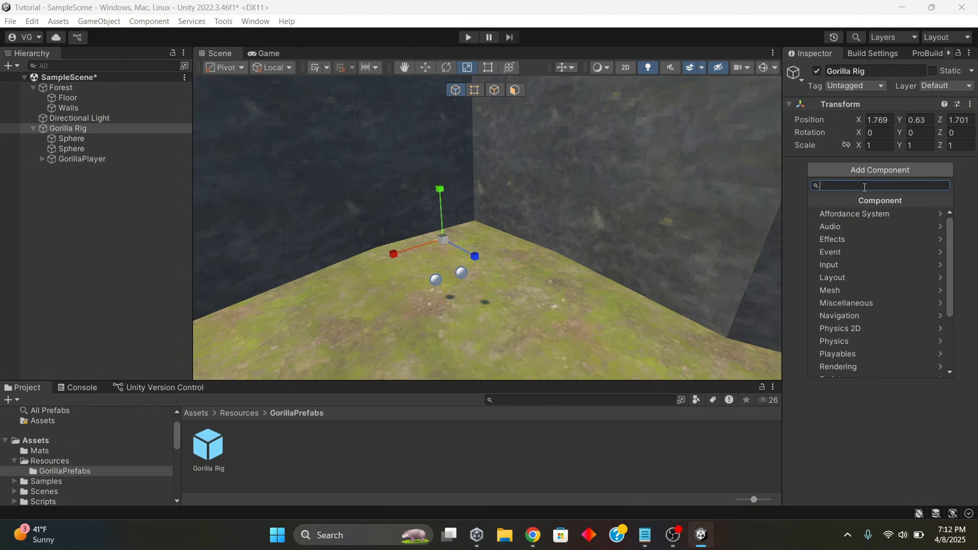
pyautogui.write('XR org')
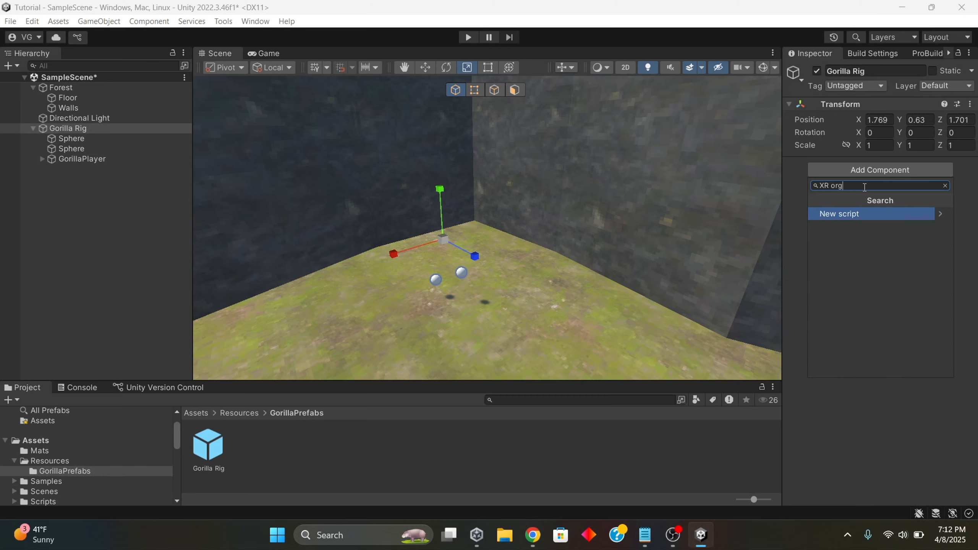
pyautogui.press('BackSpace')
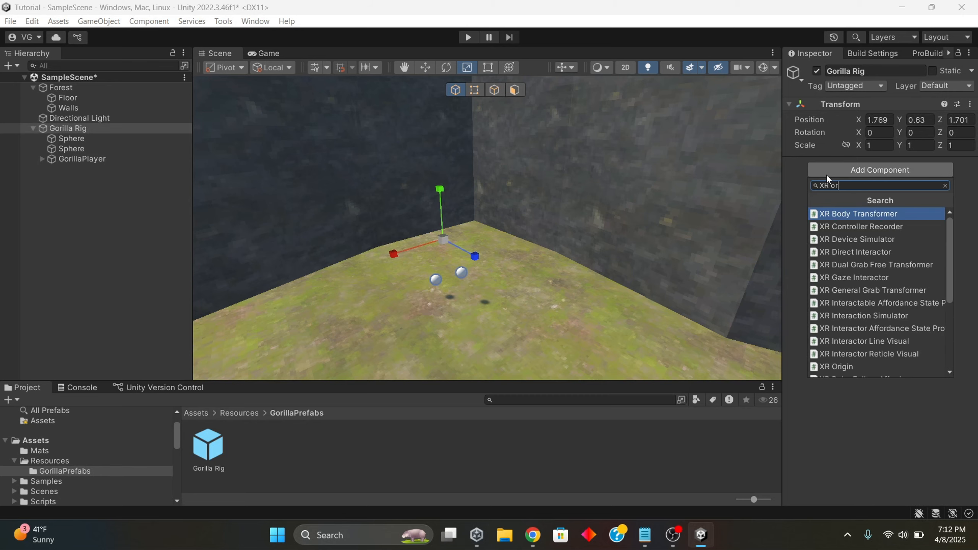
pyautogui.write('a')
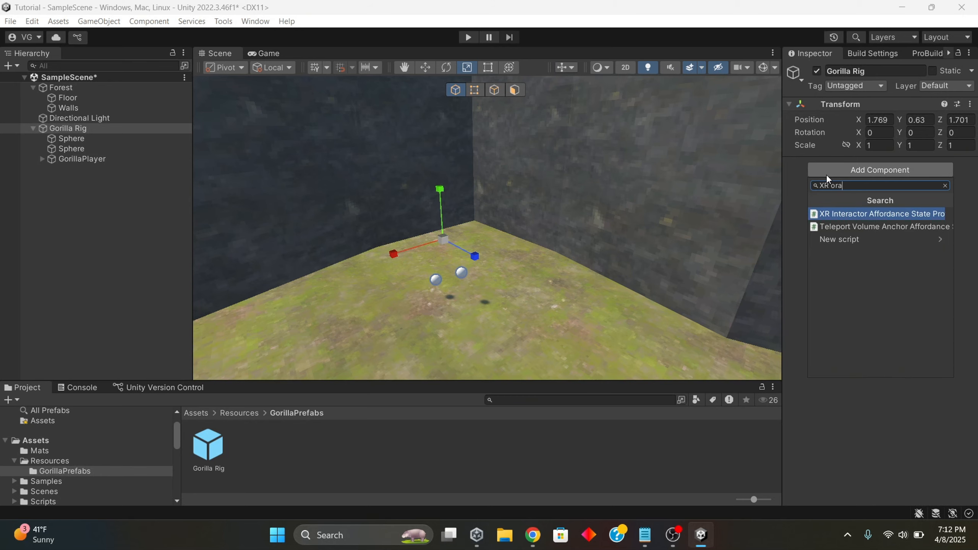
pyautogui.write('g')
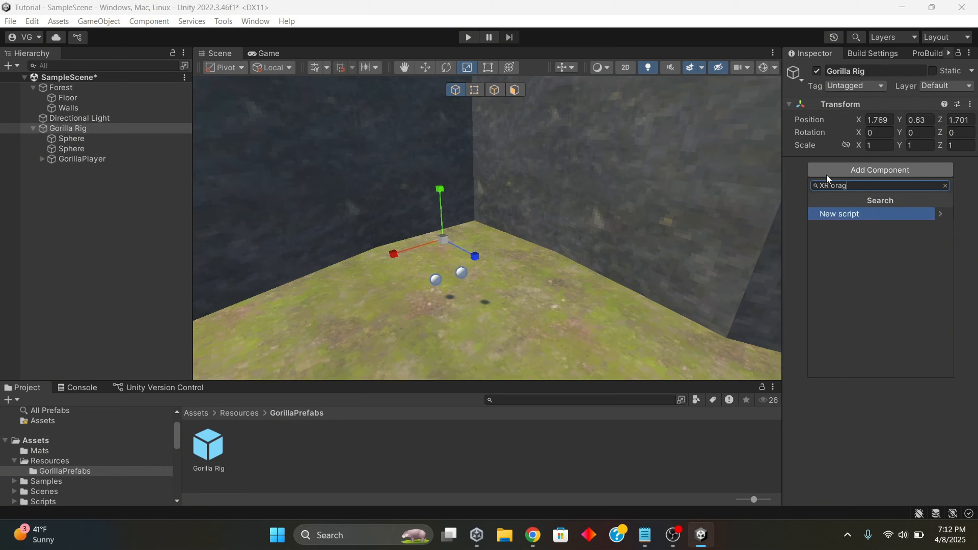
pyautogui.press('BackSpace')
pyautogui.press('BackSpace')
pyautogui.write('ig')
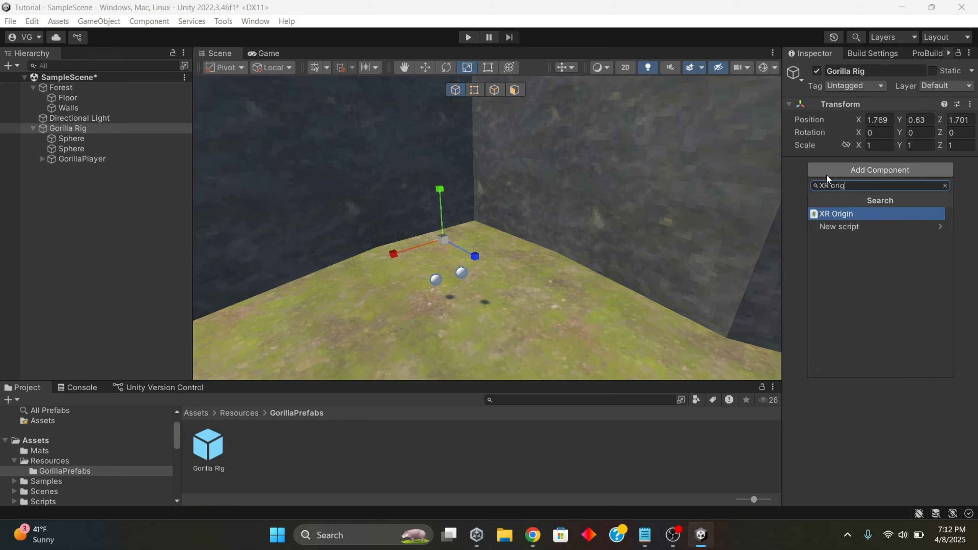
pyautogui.click(830, 214)
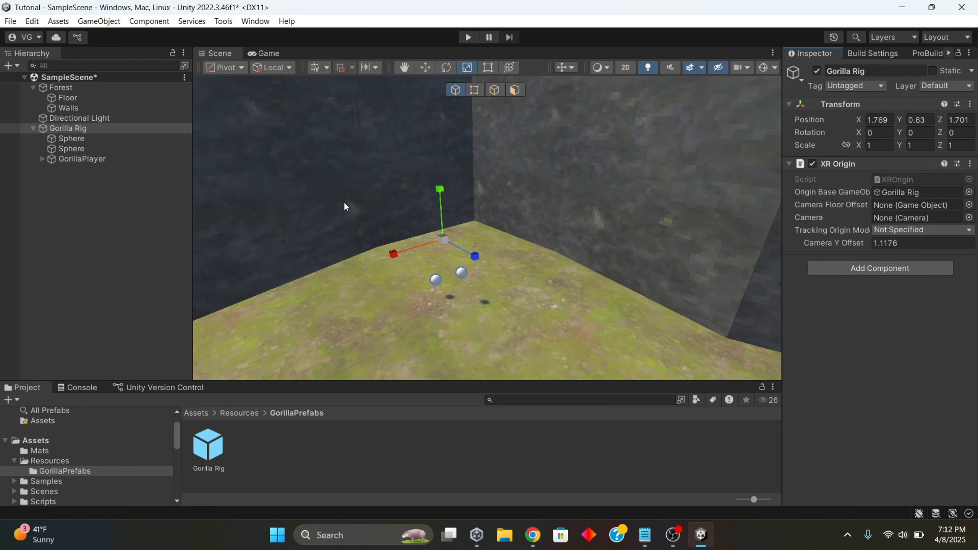
# Step: Assign GorillaPlayer as the XR Origin's Camera Floor Offset object and Main Camera as its Camera
pyautogui.moveTo(82, 158); pyautogui.dragTo(881, 211)
pyautogui.click(42, 159)
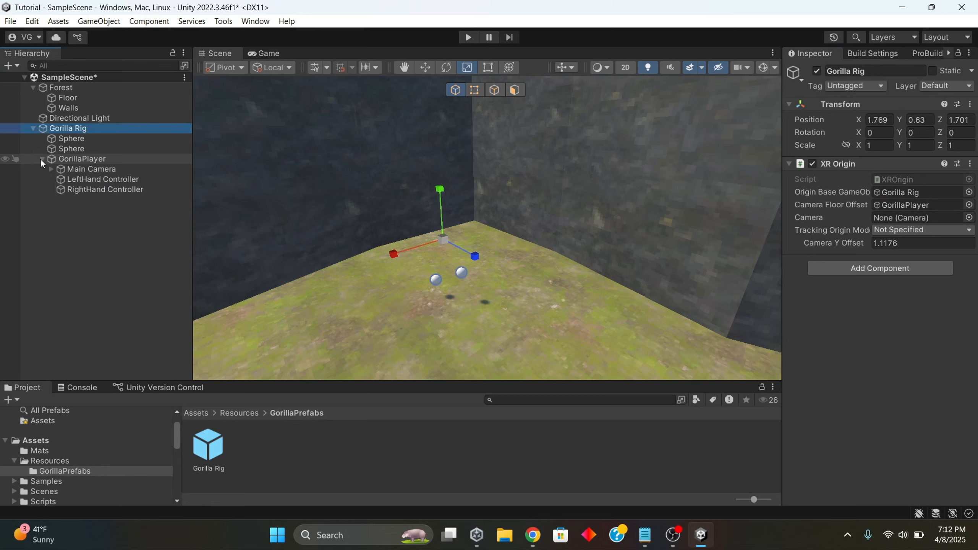
pyautogui.moveTo(84, 169); pyautogui.dragTo(897, 218)
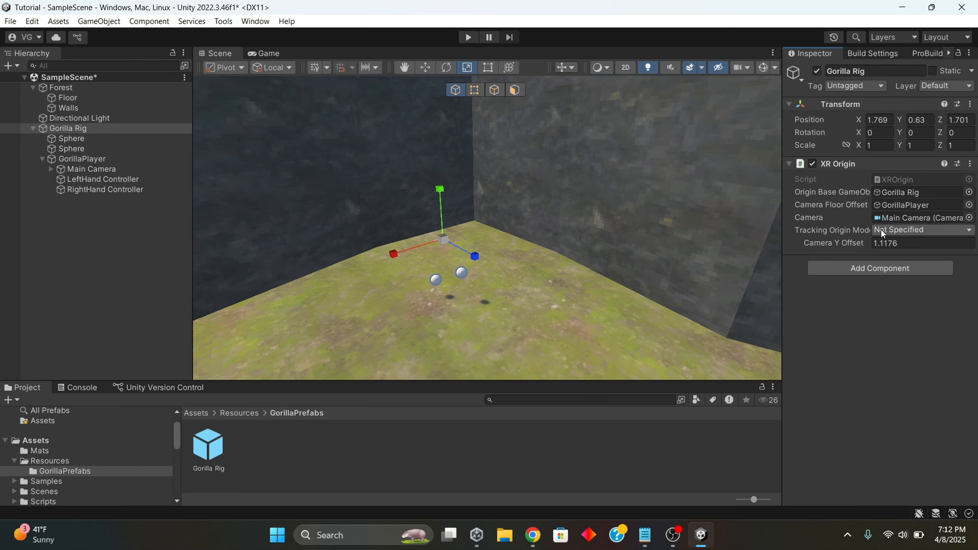
# Step: Set the XR Origin's Camera Y Offset to 2.5
pyautogui.click(909, 241)
pyautogui.press('BackSpace')
pyautogui.click(946, 333)
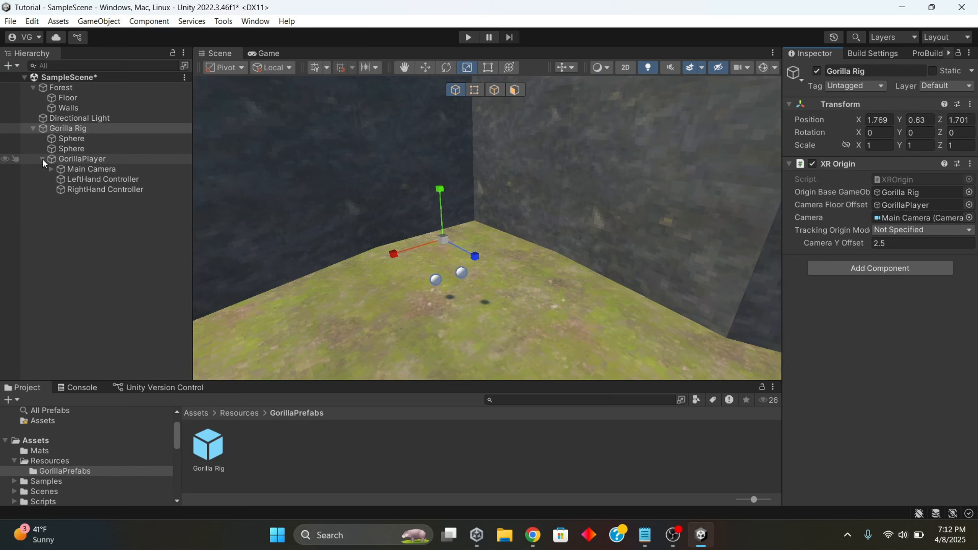
# Step: Create two new layers, naming User Layer 6 Left and User Layer 7 Right
pyautogui.click(81, 182)
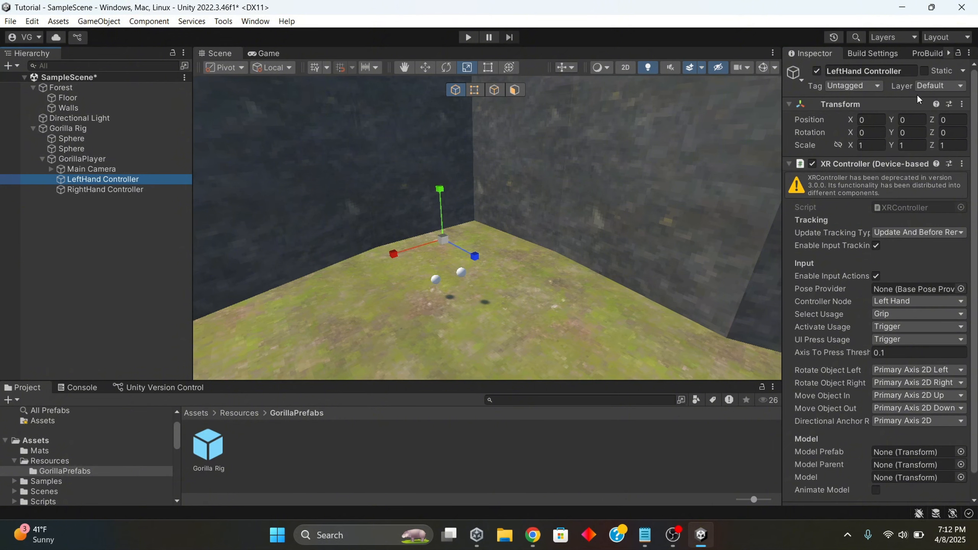
pyautogui.click(931, 86)
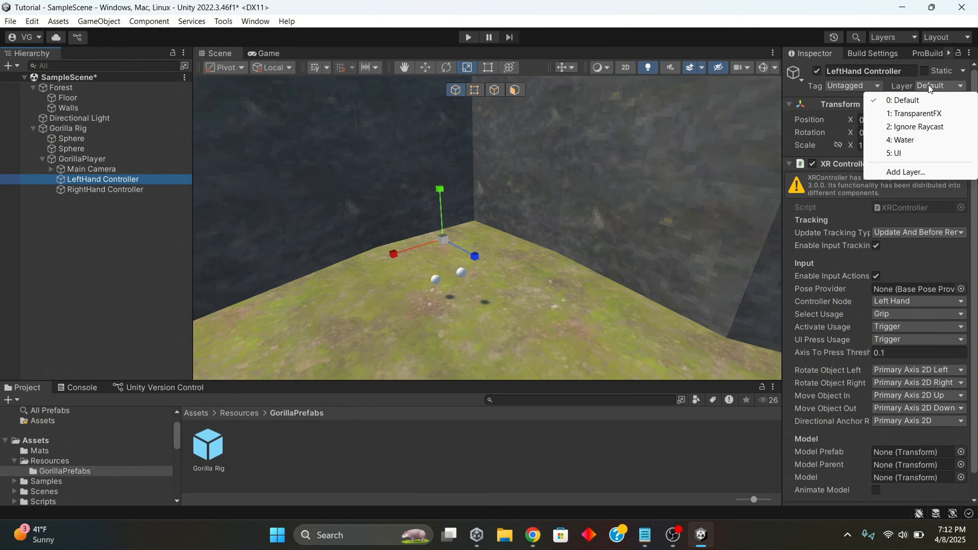
pyautogui.click(898, 172)
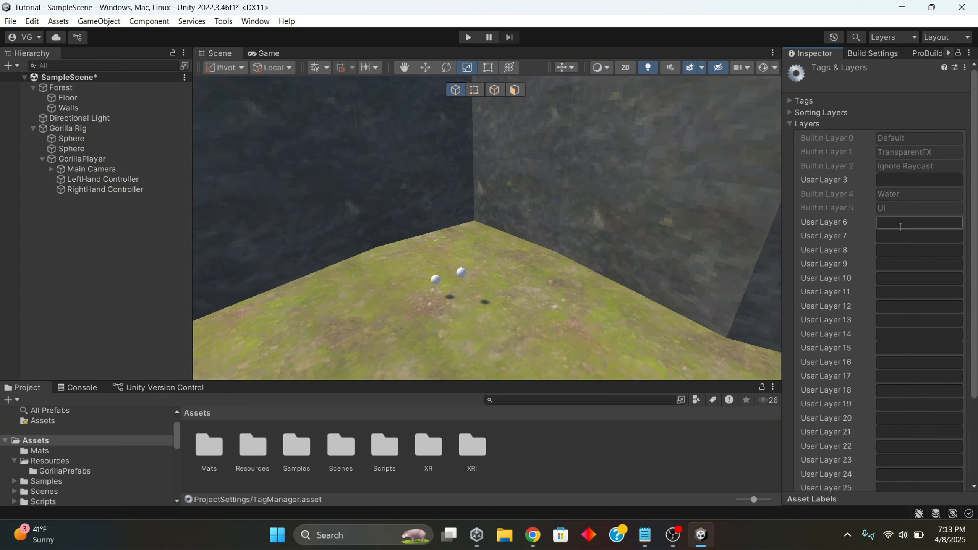
pyautogui.click(899, 224)
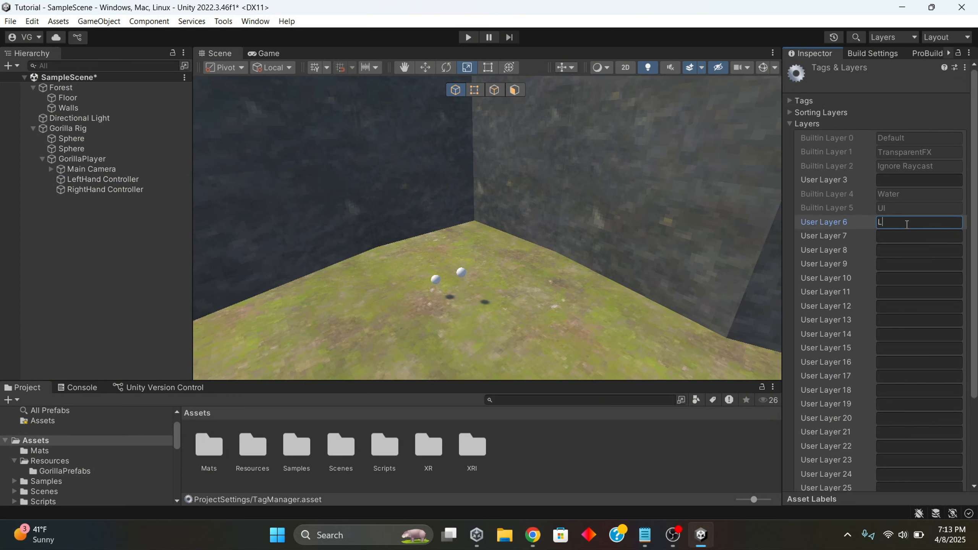
pyautogui.click(895, 237)
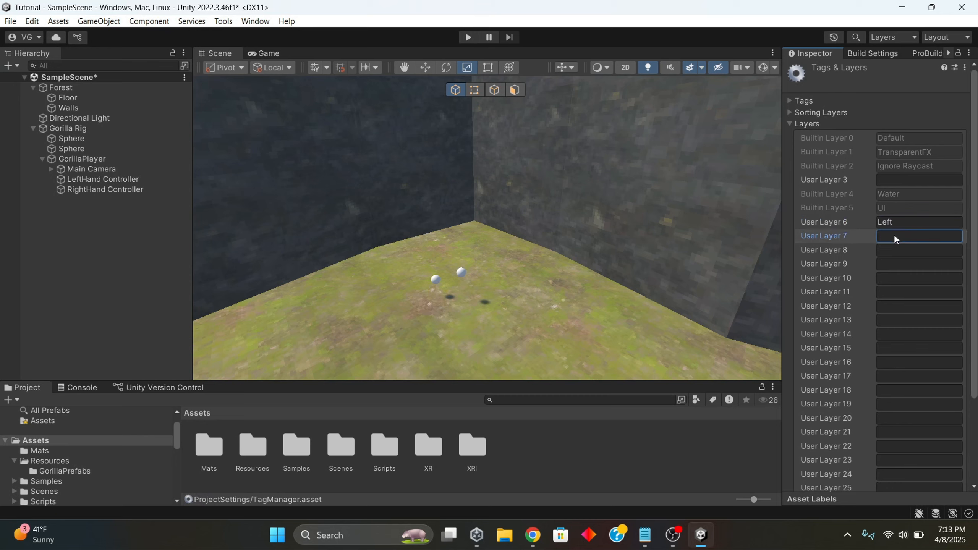
pyautogui.write('Right')
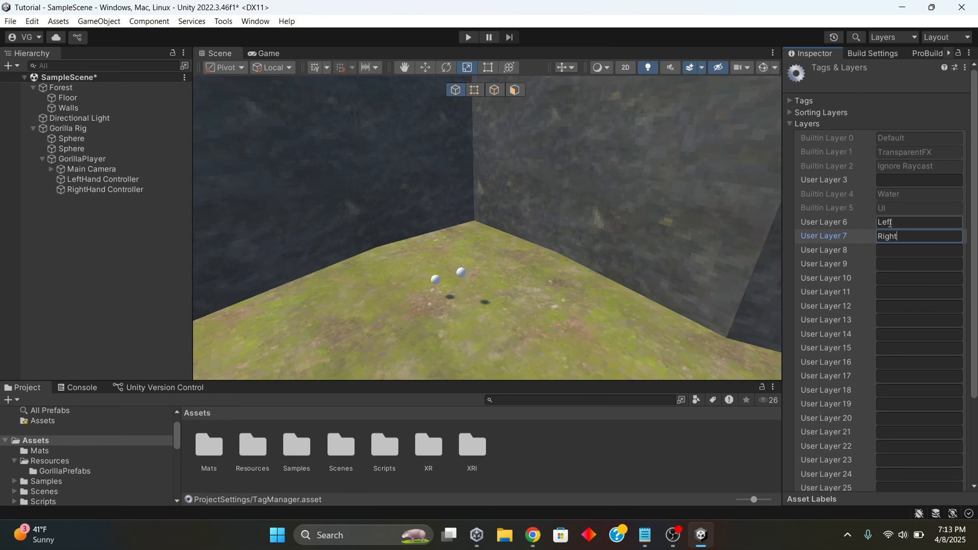
# Step: Put the LeftHand Controller on the Left layer and the RightHand Controller on the Right layer
pyautogui.click(91, 180)
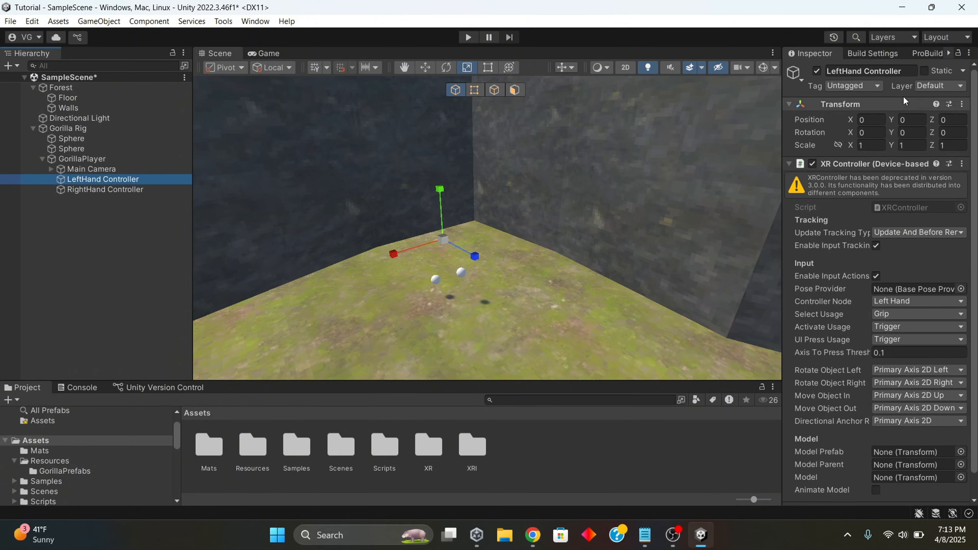
pyautogui.click(917, 86)
pyautogui.click(896, 166)
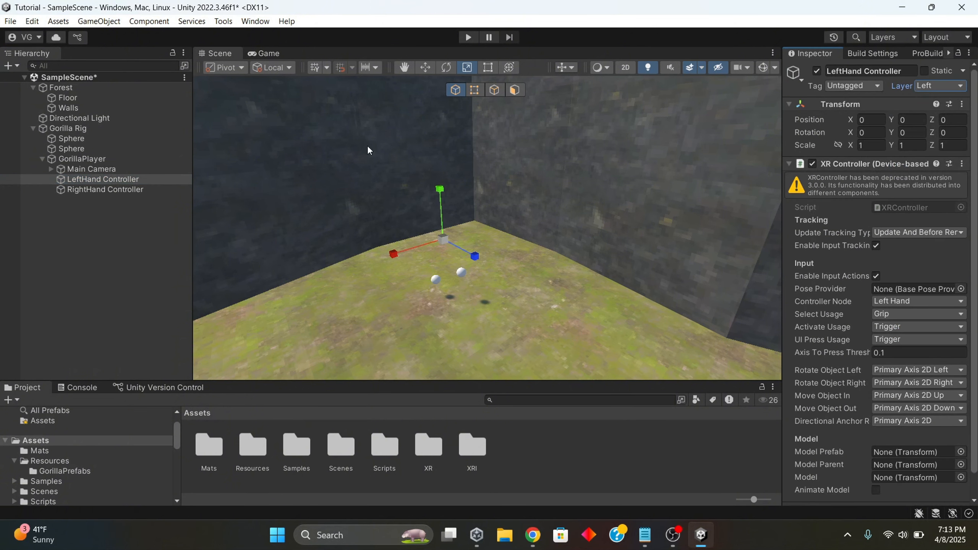
pyautogui.click(84, 190)
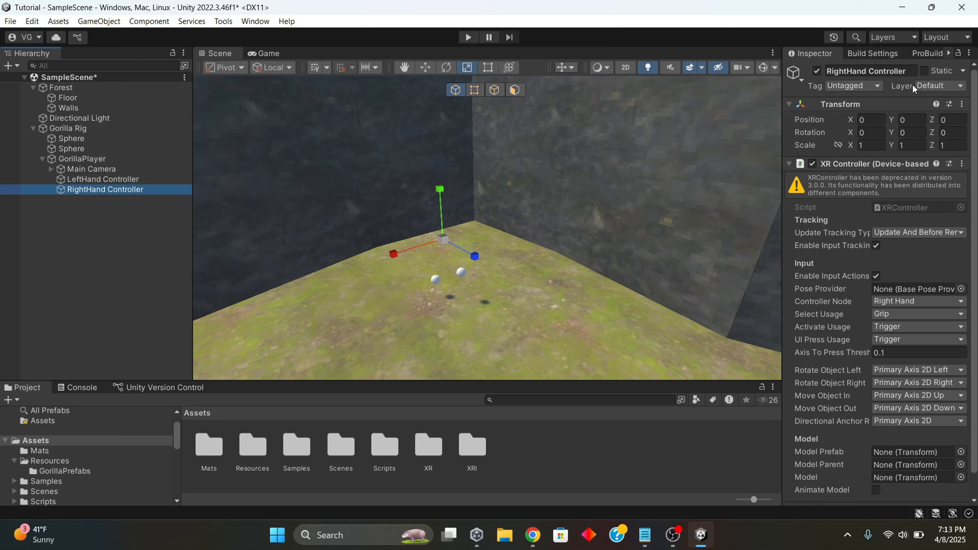
pyautogui.click(932, 87)
pyautogui.click(901, 181)
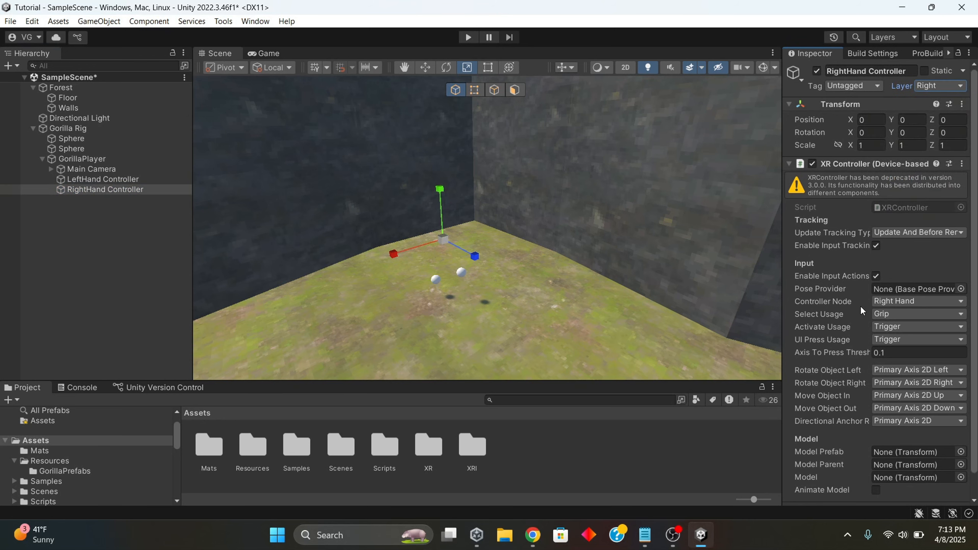
pyautogui.scroll(-2, 863, 312)
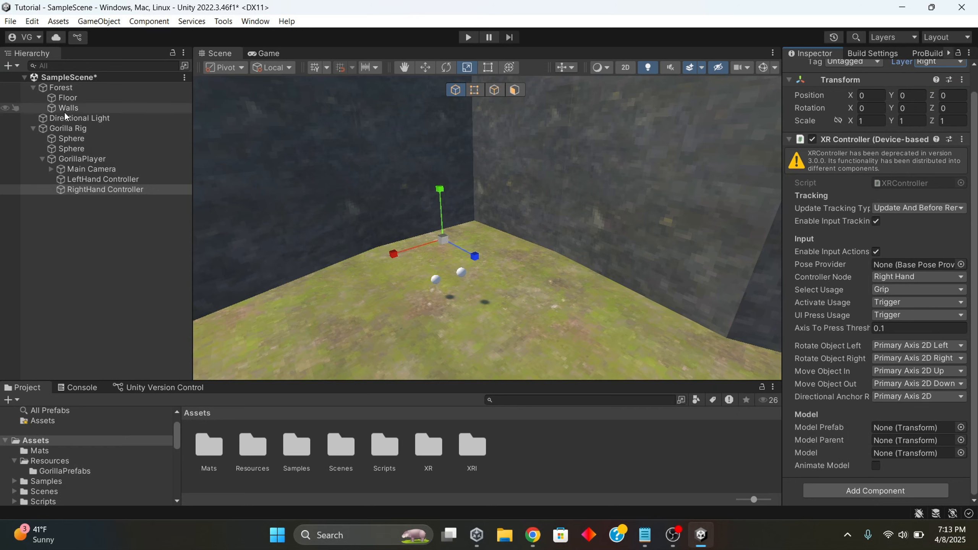
# Step: Save the scene and clear the object selection
pyautogui.moveTo(305, 232); pyautogui.dragTo(431, 106, button='right')
pyautogui.press('d')
pyautogui.press('s')
pyautogui.press('a')
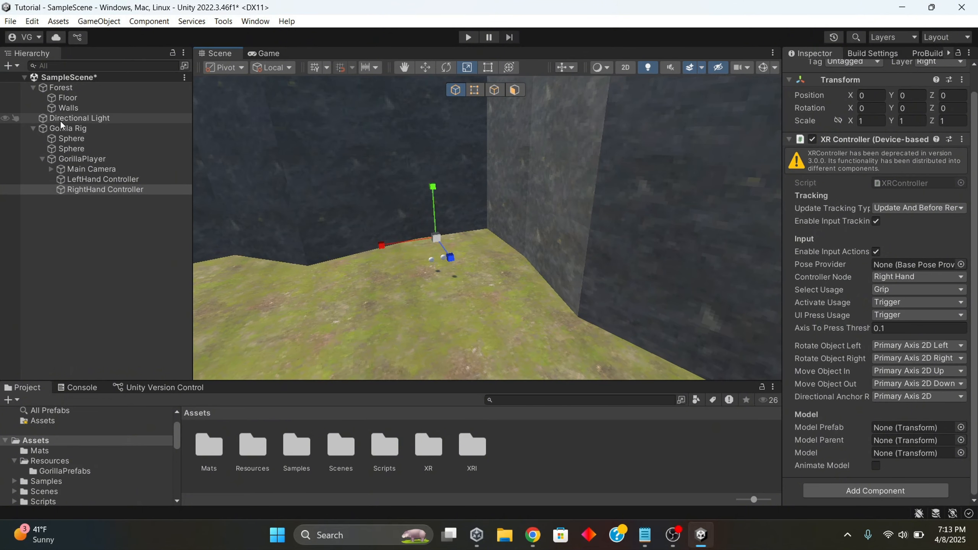
pyautogui.click(10, 21)
pyautogui.click(38, 83)
pyautogui.click(81, 291)
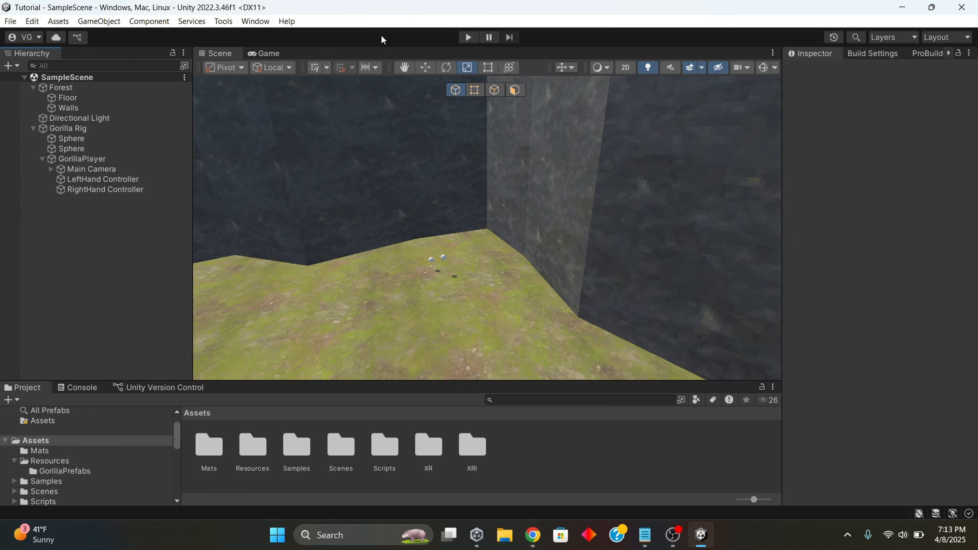
# Step: Test the rig in Play mode by moving the LeftHand Controller in the Scene view, and exit Play mode
pyautogui.click(468, 37)
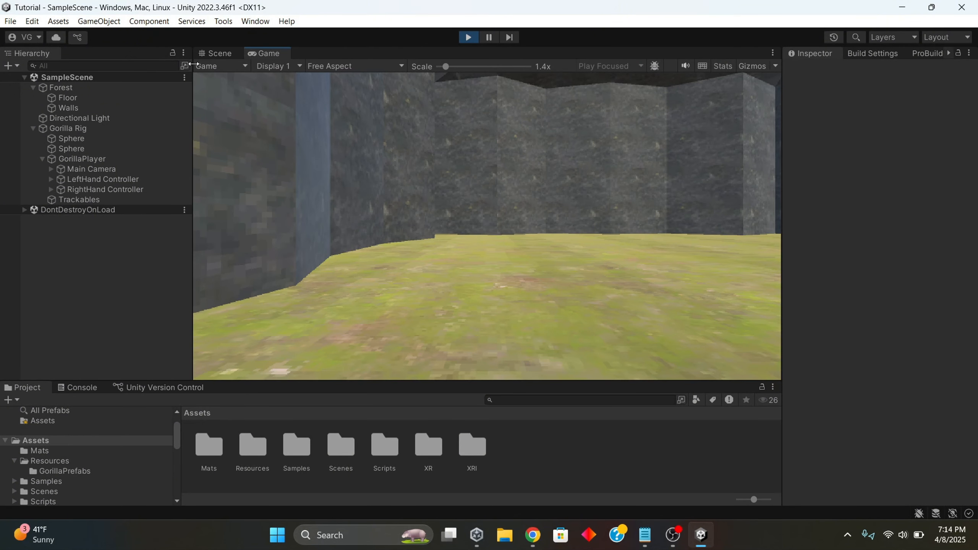
pyautogui.click(223, 54)
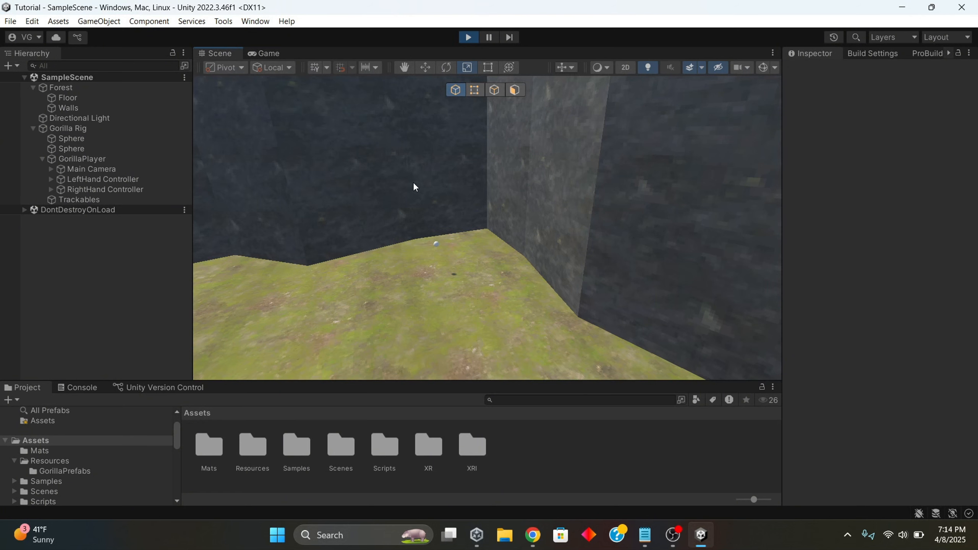
pyautogui.click(71, 181)
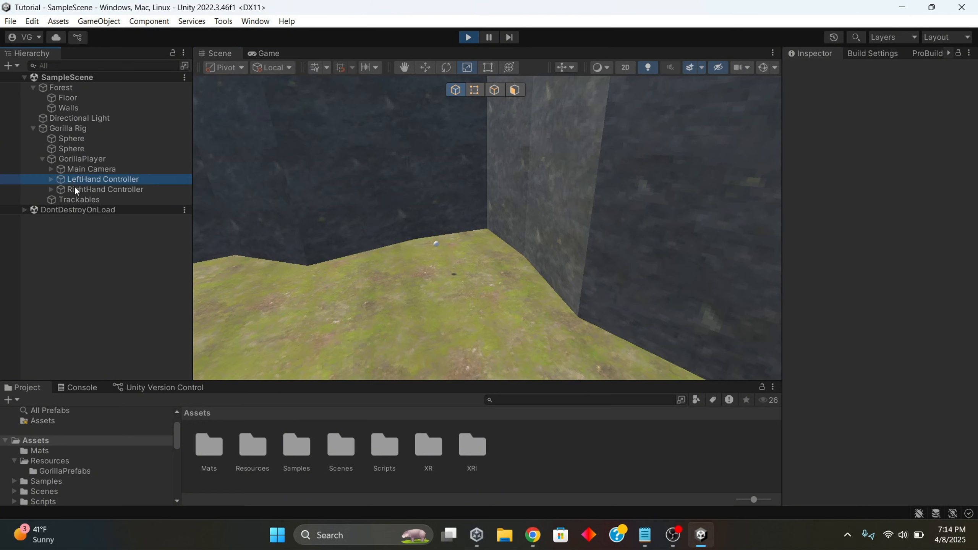
pyautogui.click(426, 68)
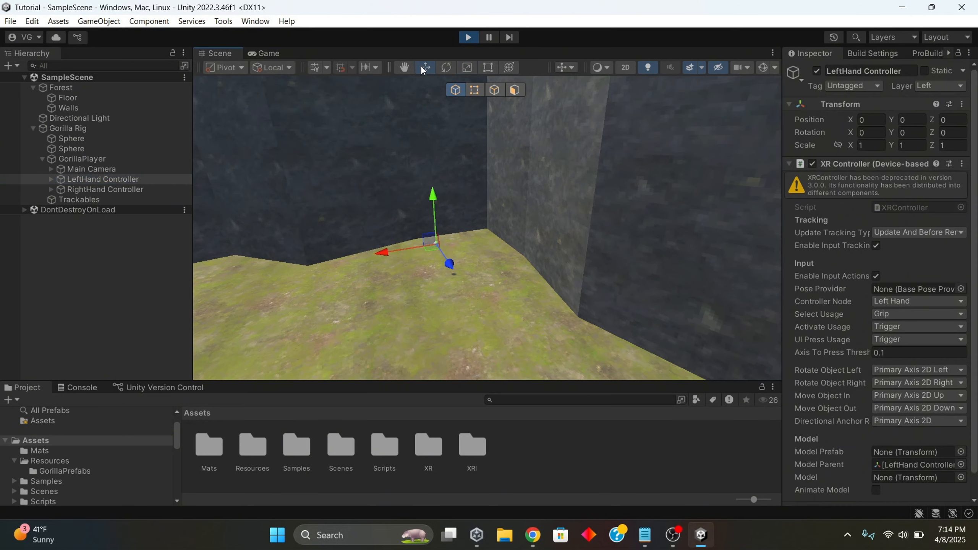
pyautogui.moveTo(429, 237)
pyautogui.mouseDown()
pyautogui.moveTo(399, 240)
pyautogui.moveTo(402, 275)
pyautogui.moveTo(424, 262)
pyautogui.moveTo(397, 247)
pyautogui.moveTo(397, 269)
pyautogui.moveTo(422, 269)
pyautogui.moveTo(424, 253)
pyautogui.mouseUp()
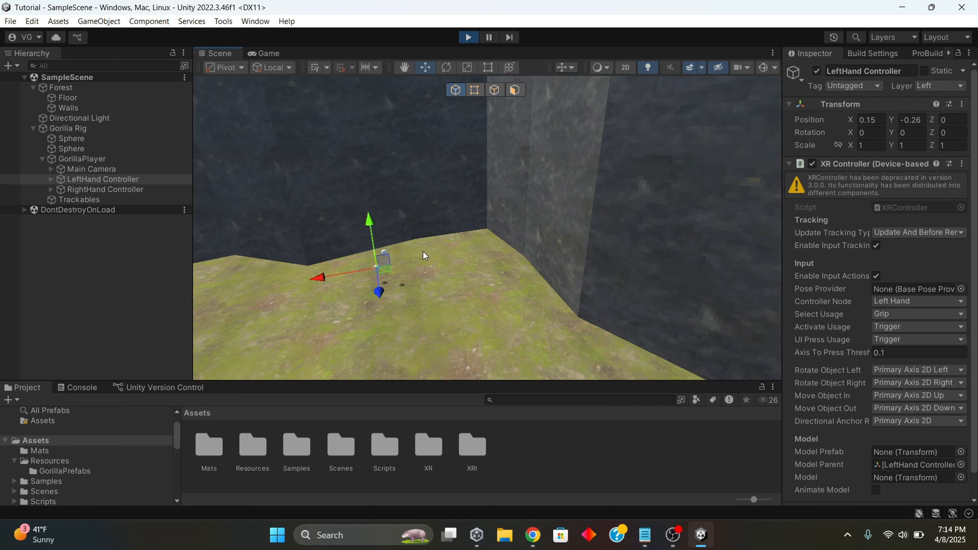
pyautogui.click(468, 37)
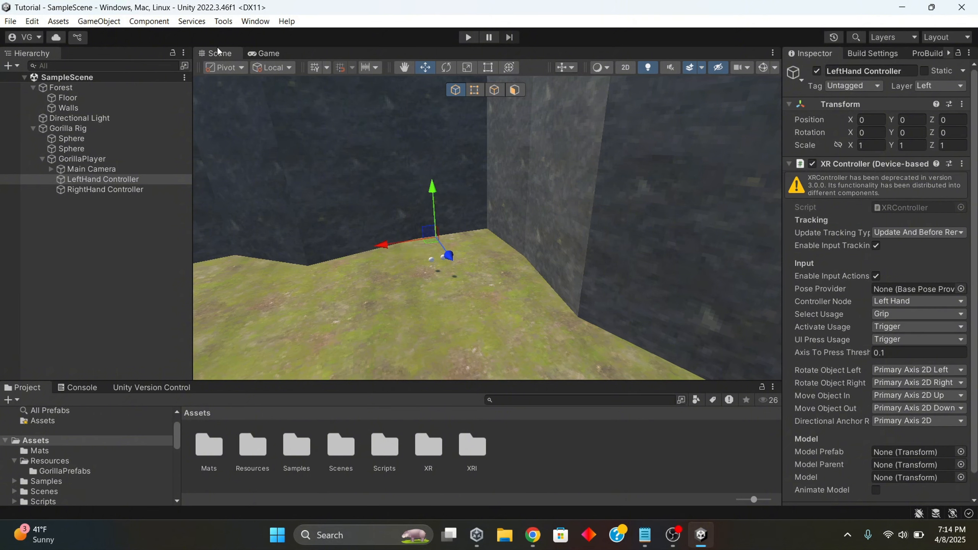
pyautogui.click(254, 22)
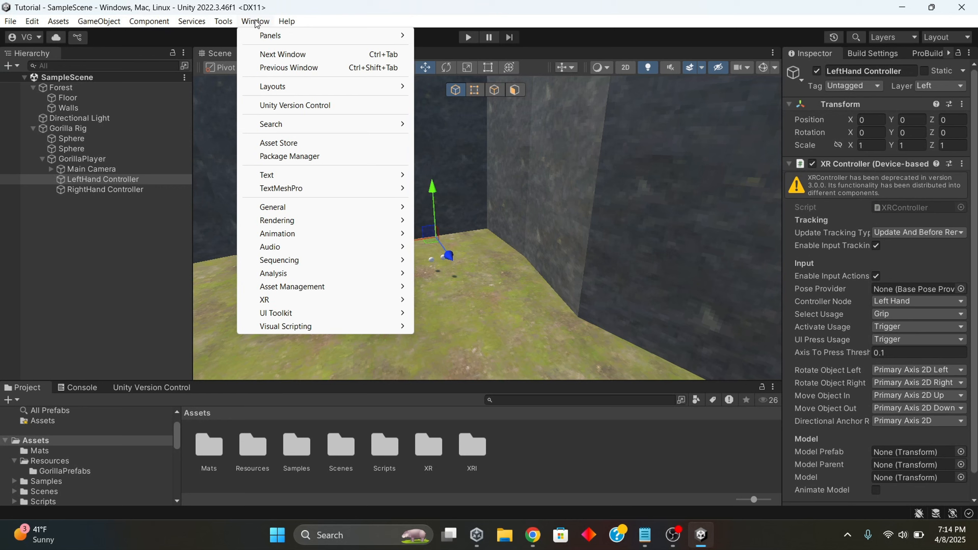
pyautogui.moveTo(268, 34)
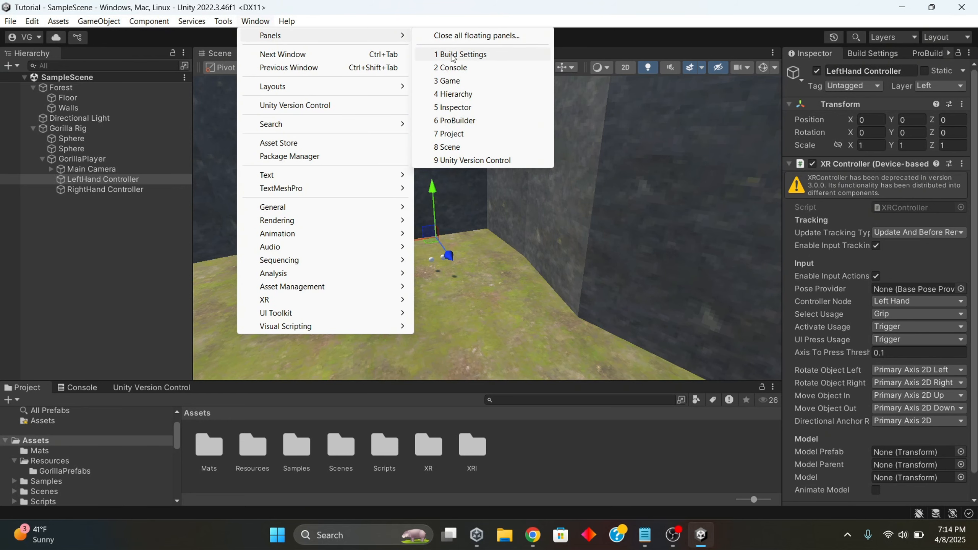
pyautogui.click(708, 114)
pyautogui.click(709, 114)
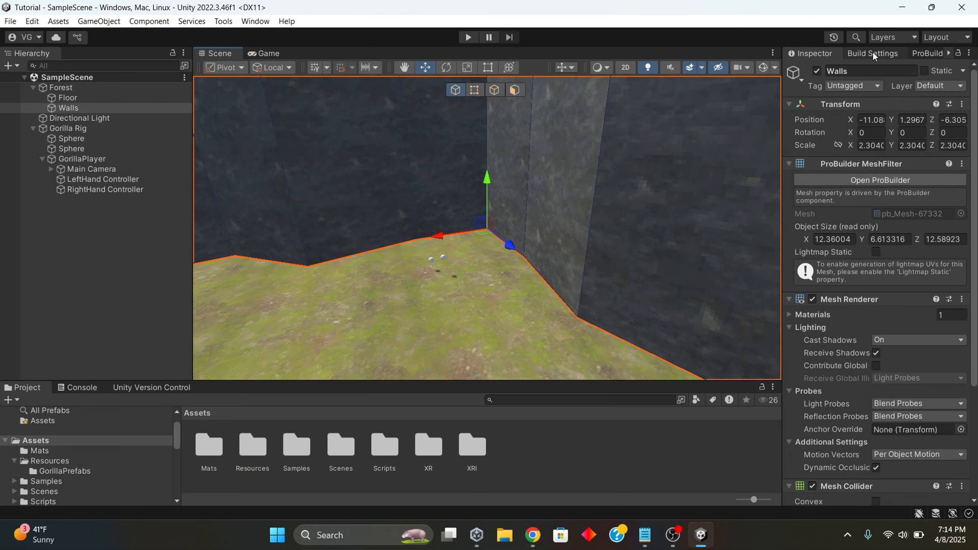
# Step: Show the Build Settings and widen them until the platform list and its options fit
pyautogui.click(872, 56)
pyautogui.moveTo(783, 136); pyautogui.dragTo(701, 143)
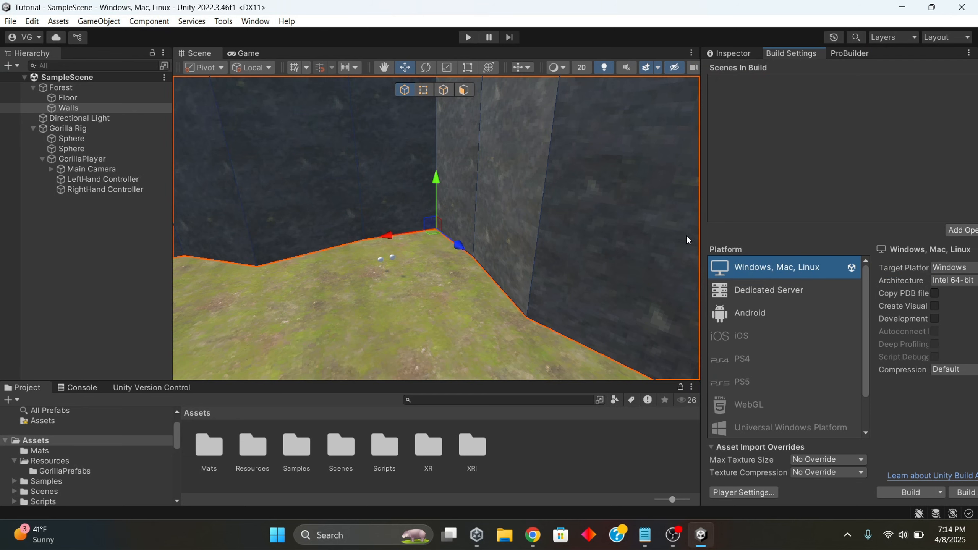
pyautogui.moveTo(701, 235); pyautogui.dragTo(649, 236)
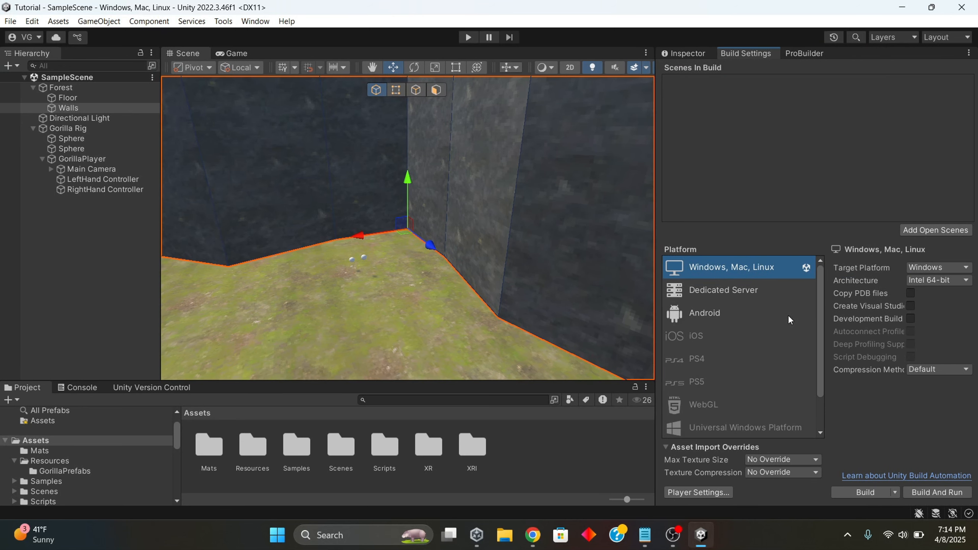
# Step: Switch the build platform to Android and enable Development Build
pyautogui.click(683, 317)
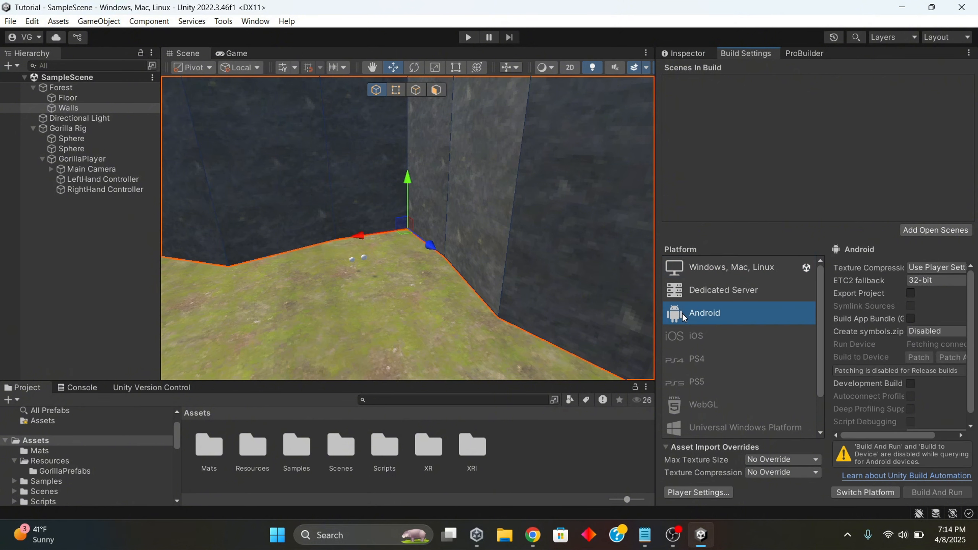
pyautogui.click(838, 493)
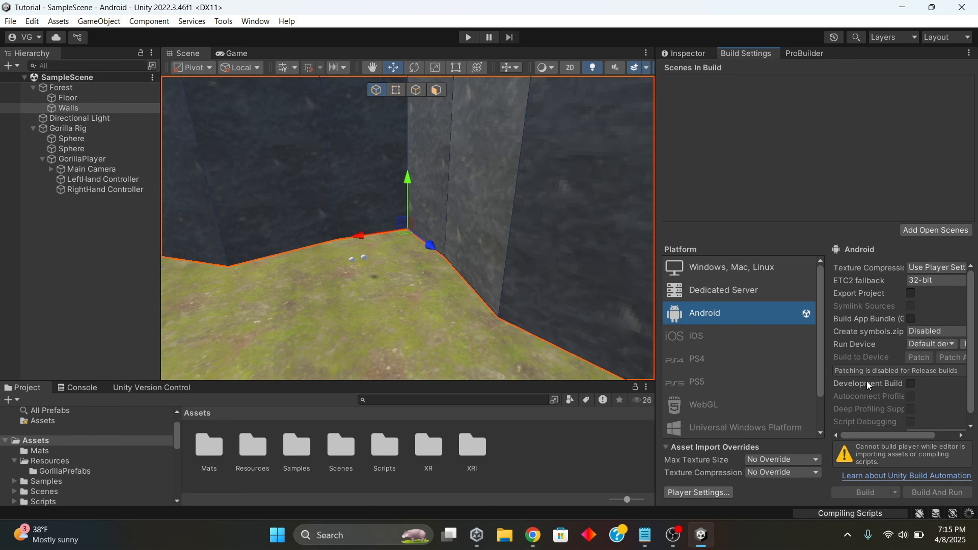
pyautogui.click(912, 382)
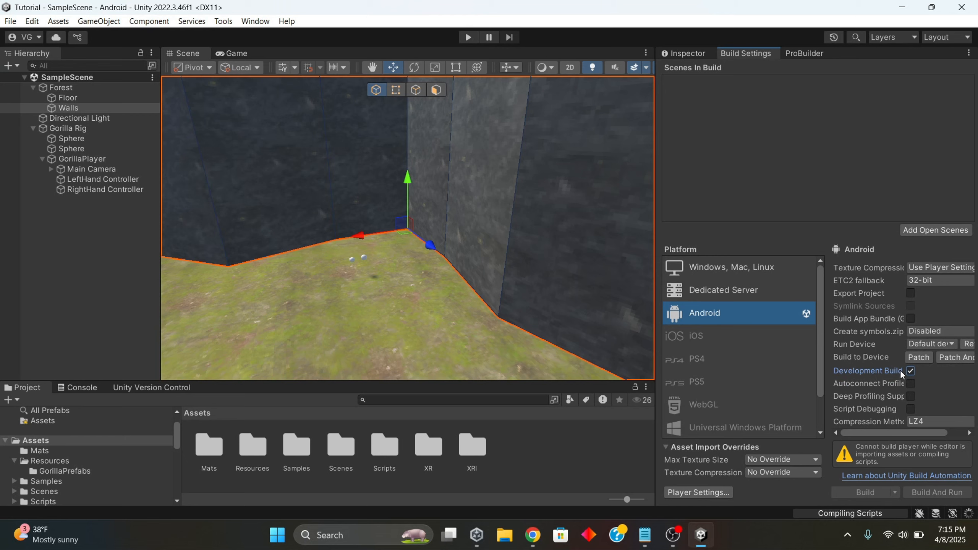